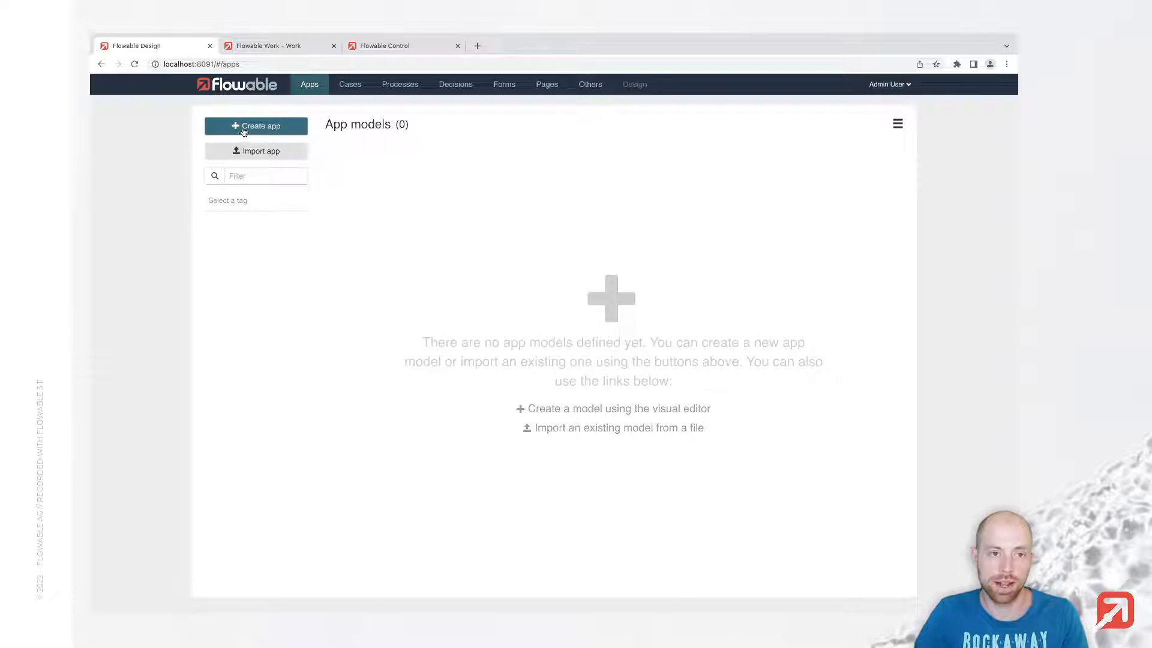
Create a new app named "Travel Request" with the key travelRequest.
left_click(244, 132)
type("Trave")
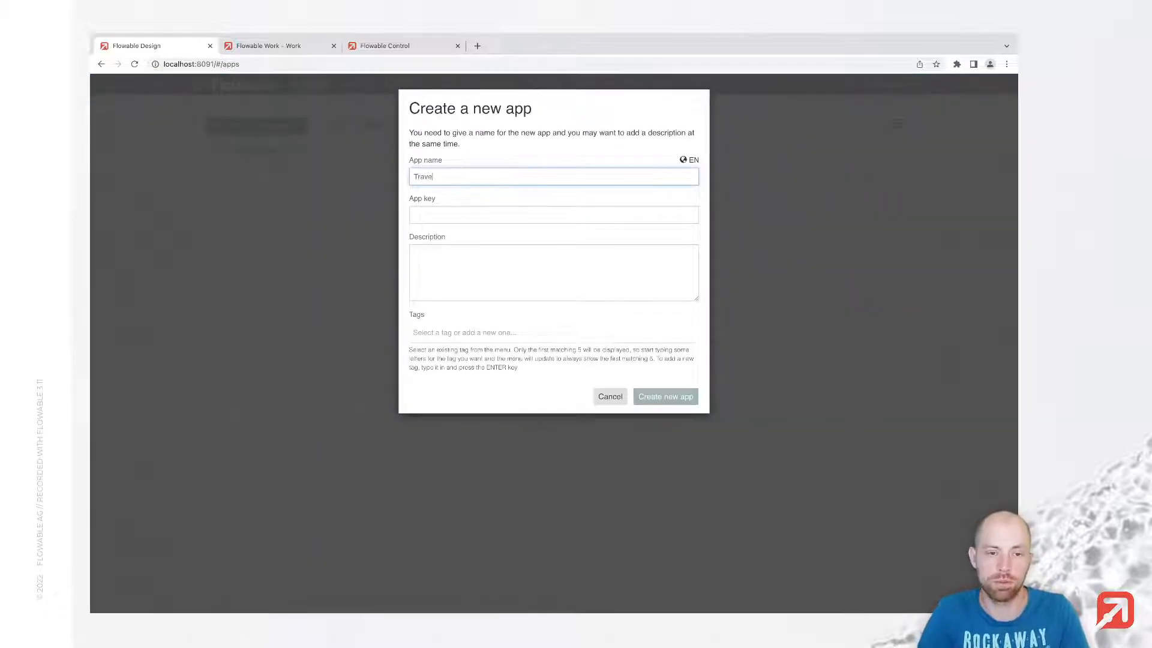
type("l Request")
key("Tab")
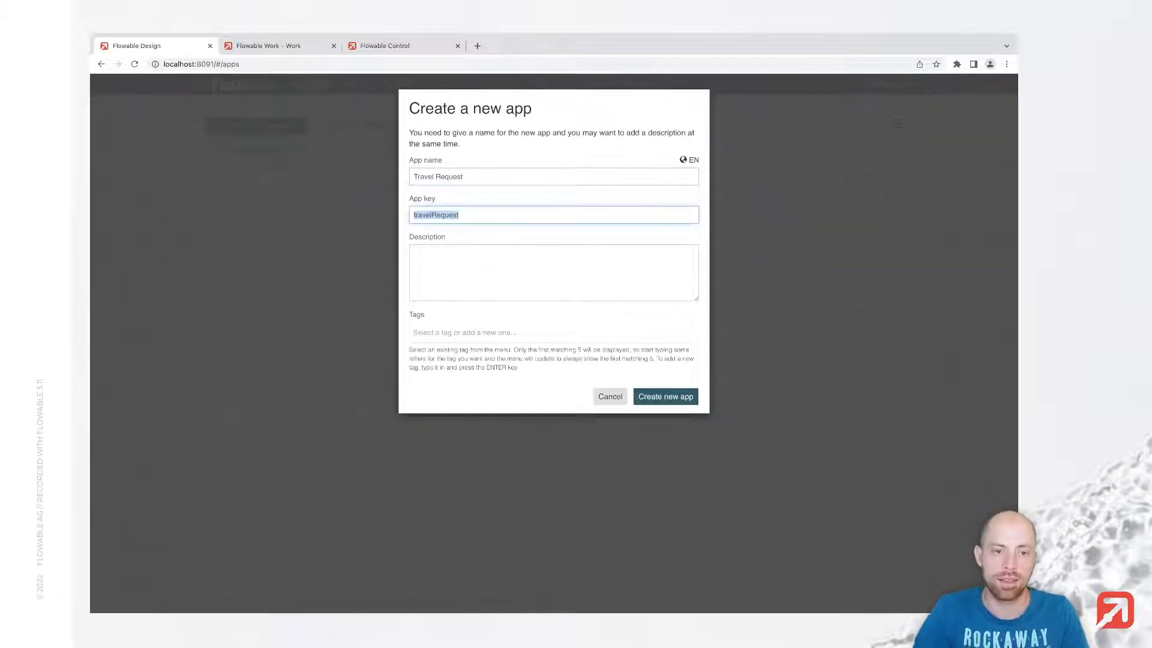
left_click(658, 395)
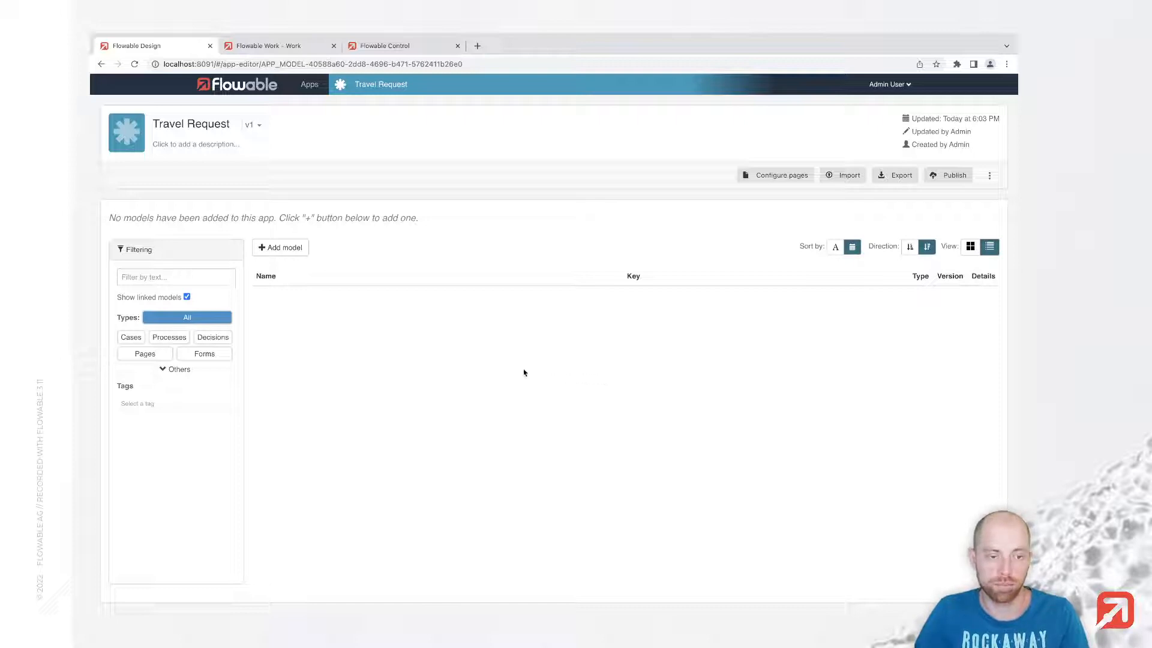
Add a new case model named "Travel Request" with the key travelRequest to the app.
left_click(289, 252)
left_click(548, 149)
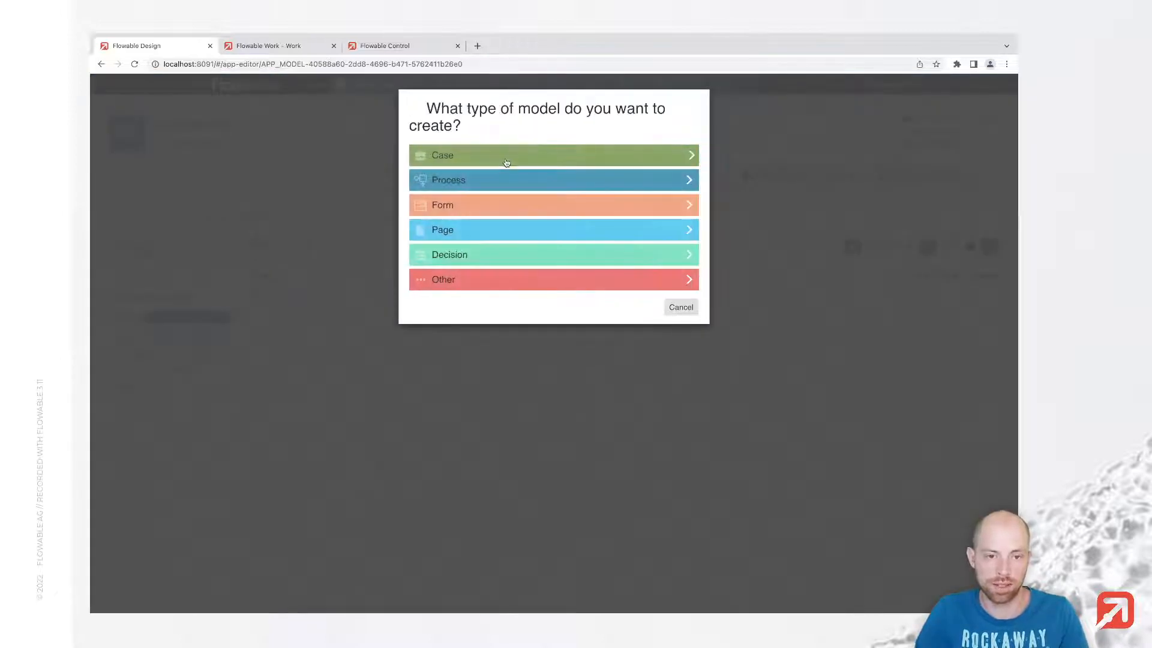
left_click(510, 158)
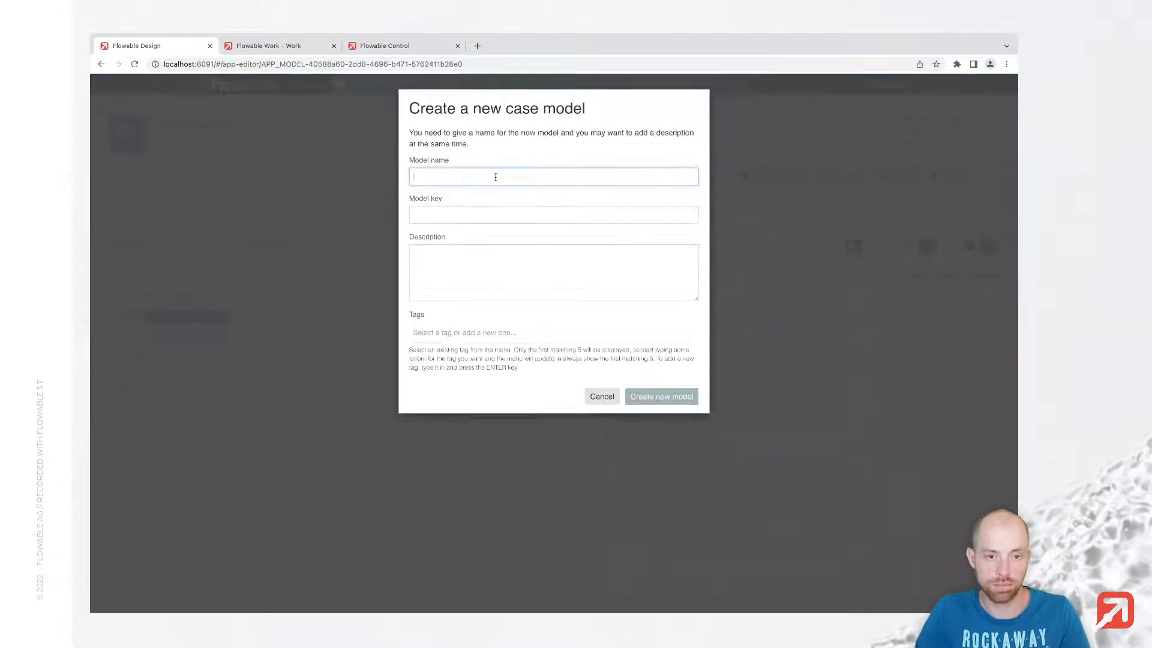
type("Travel Request")
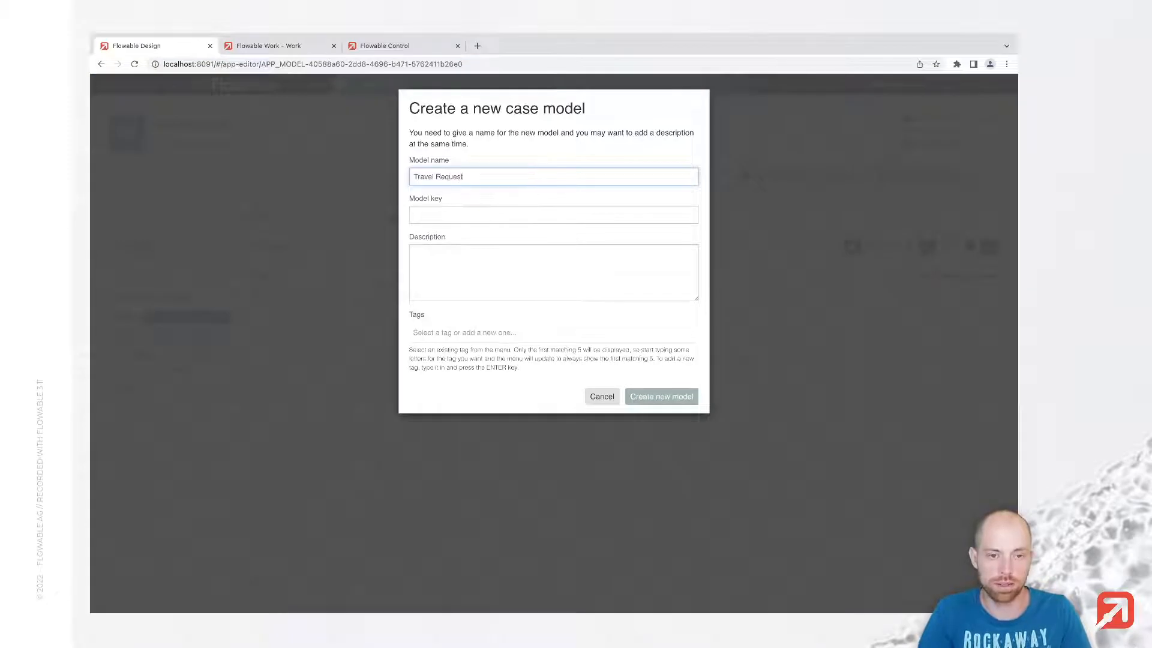
key("Tab")
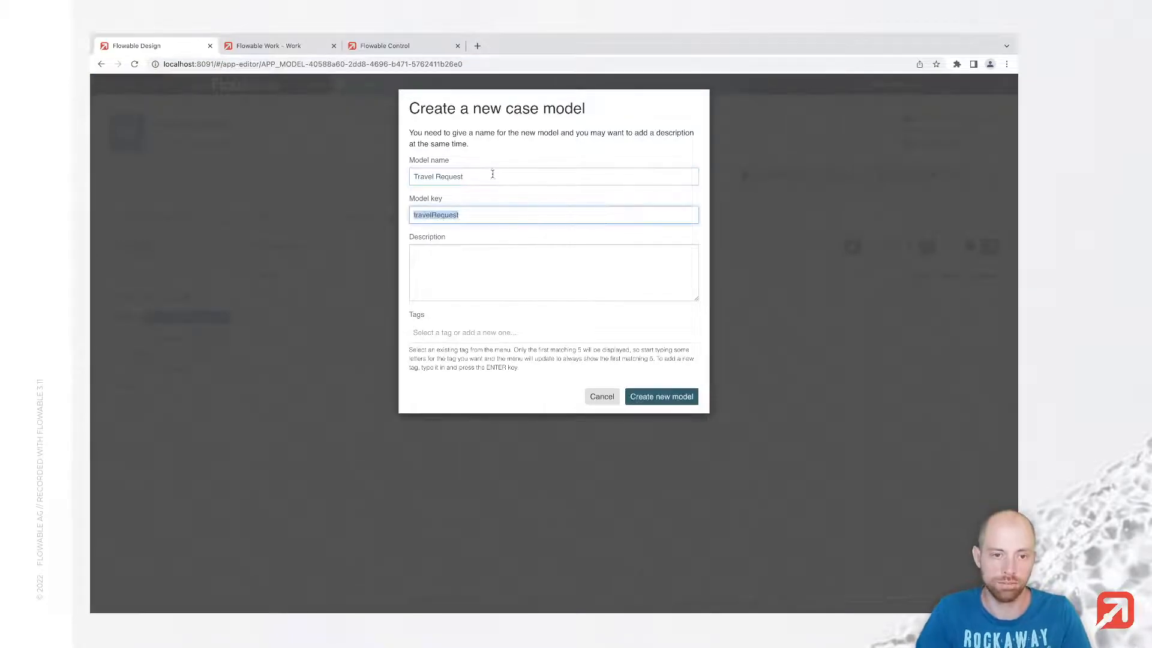
left_click(663, 396)
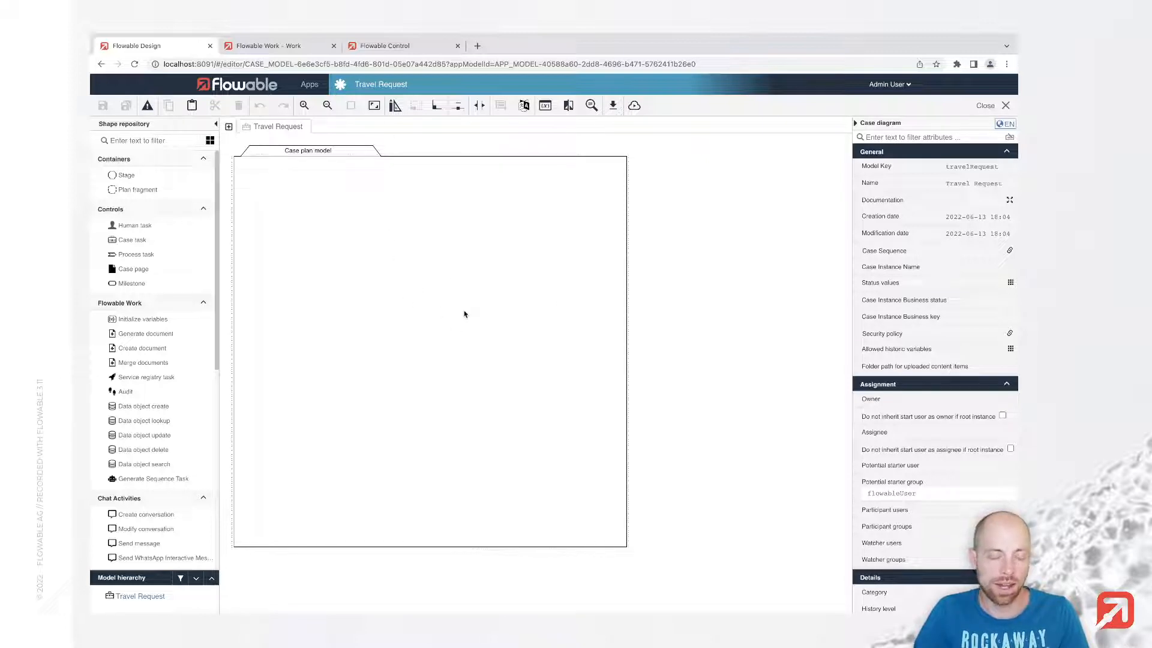
Create a new start form named "Travel Request Start Form" for the case plan model, with the key travelRequestStartForm.
left_click(451, 294)
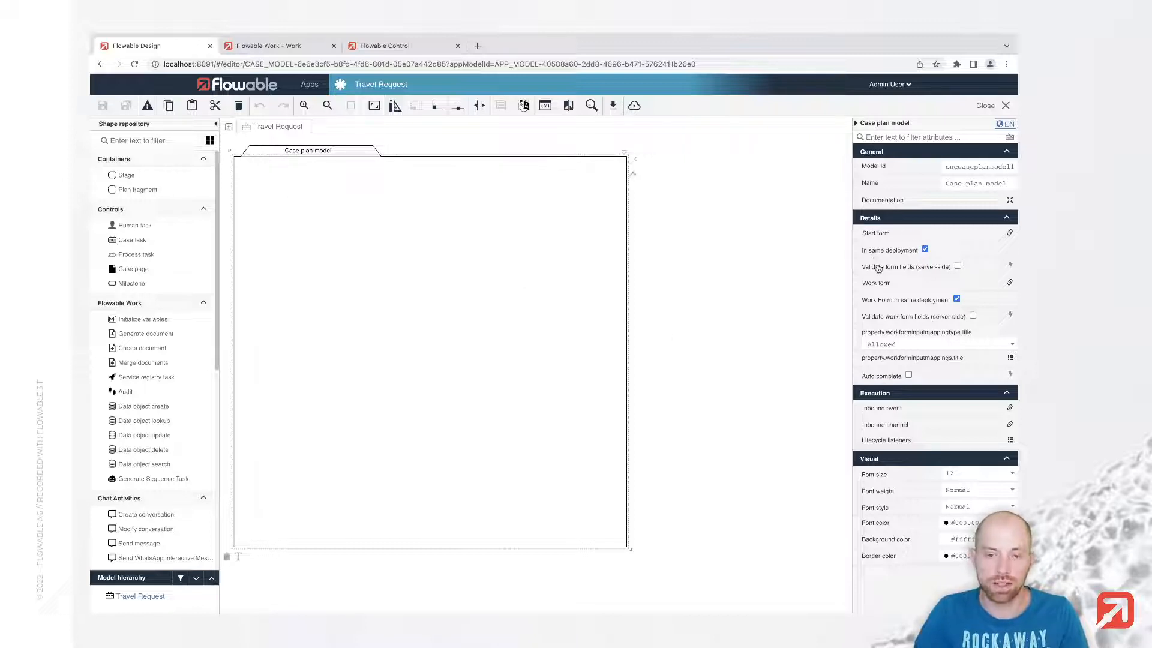
mouse_move(876, 256)
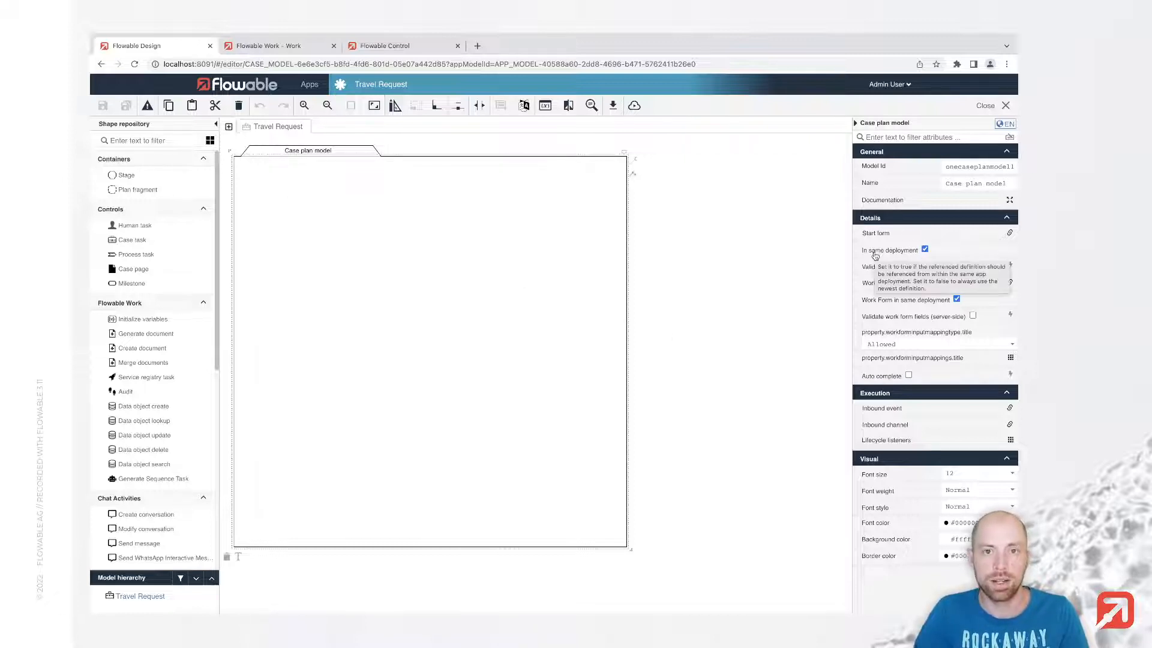
mouse_move(876, 236)
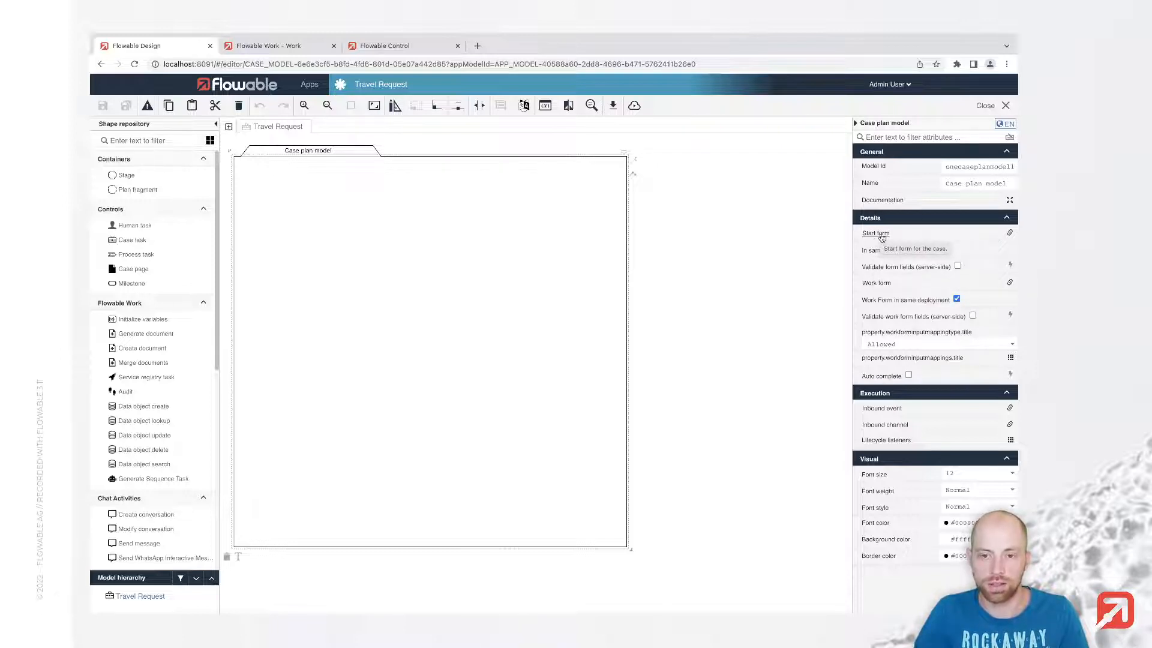
left_click(881, 238)
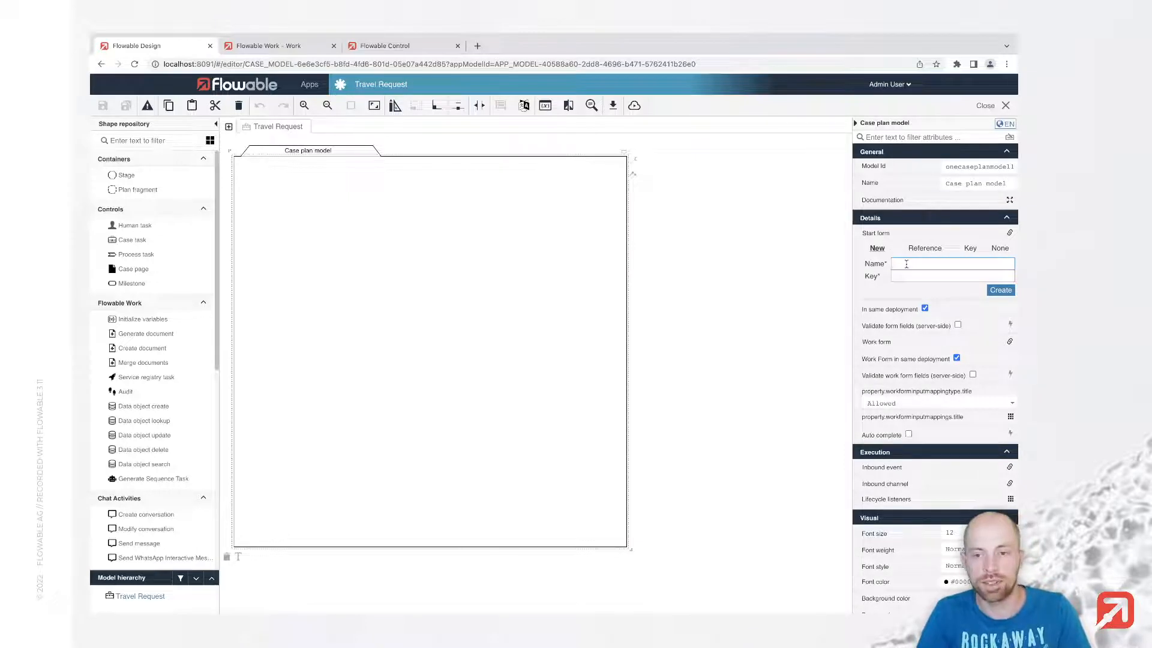
type("Travel")
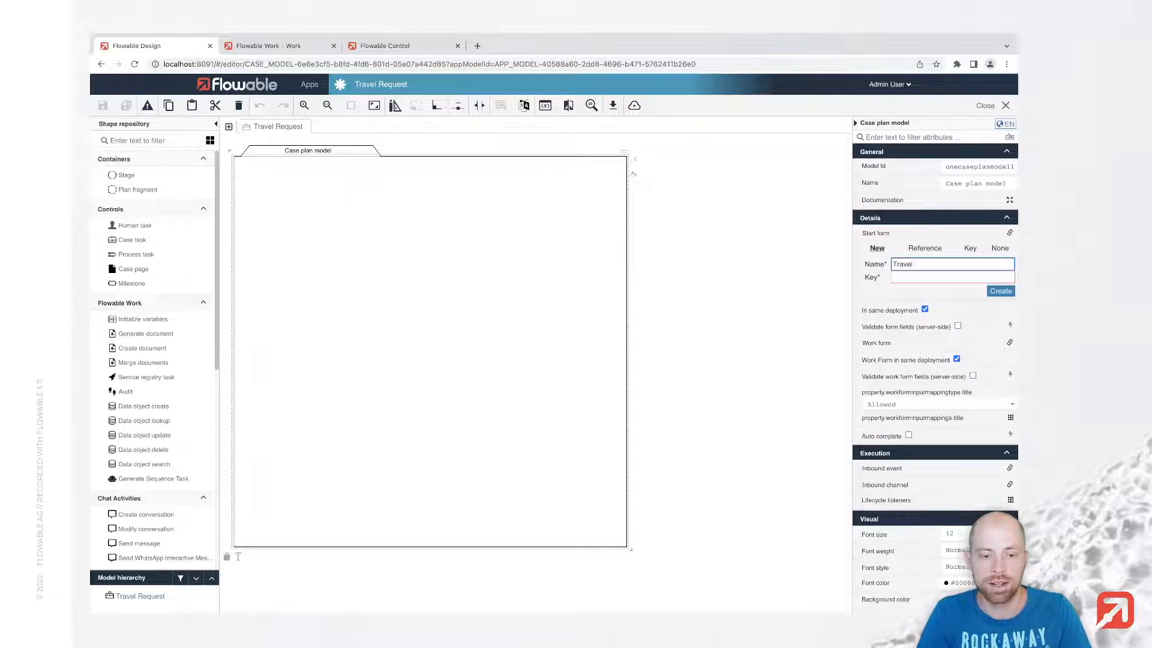
type(" Reques")
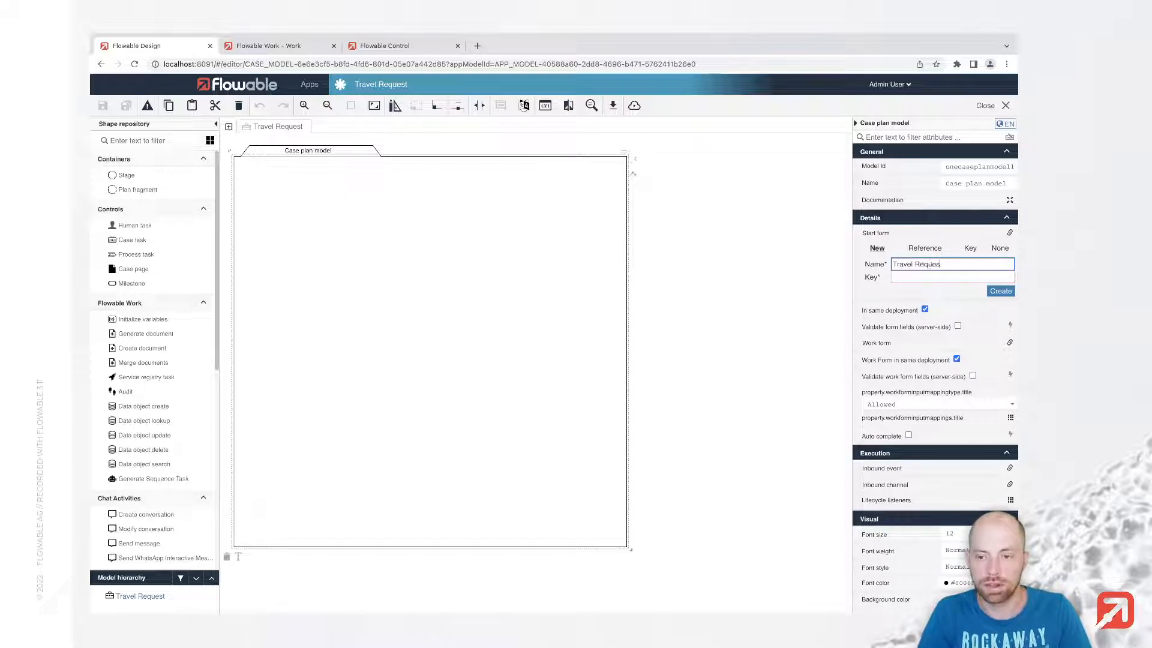
type("t Start Form")
key("Tab")
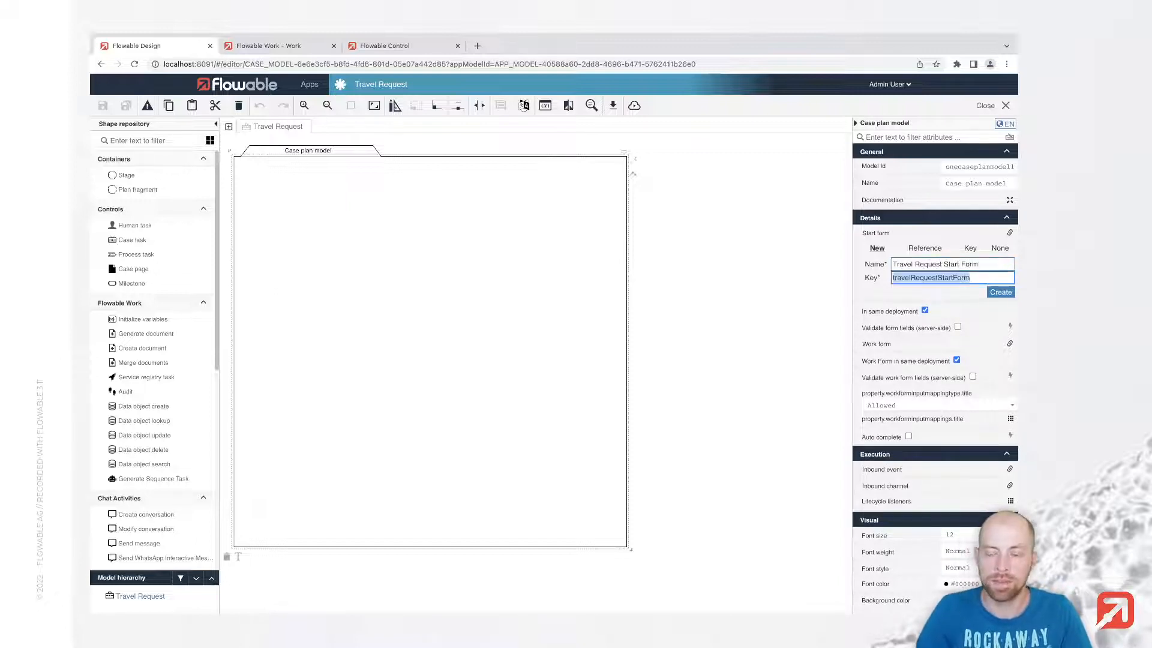
left_click(1001, 293)
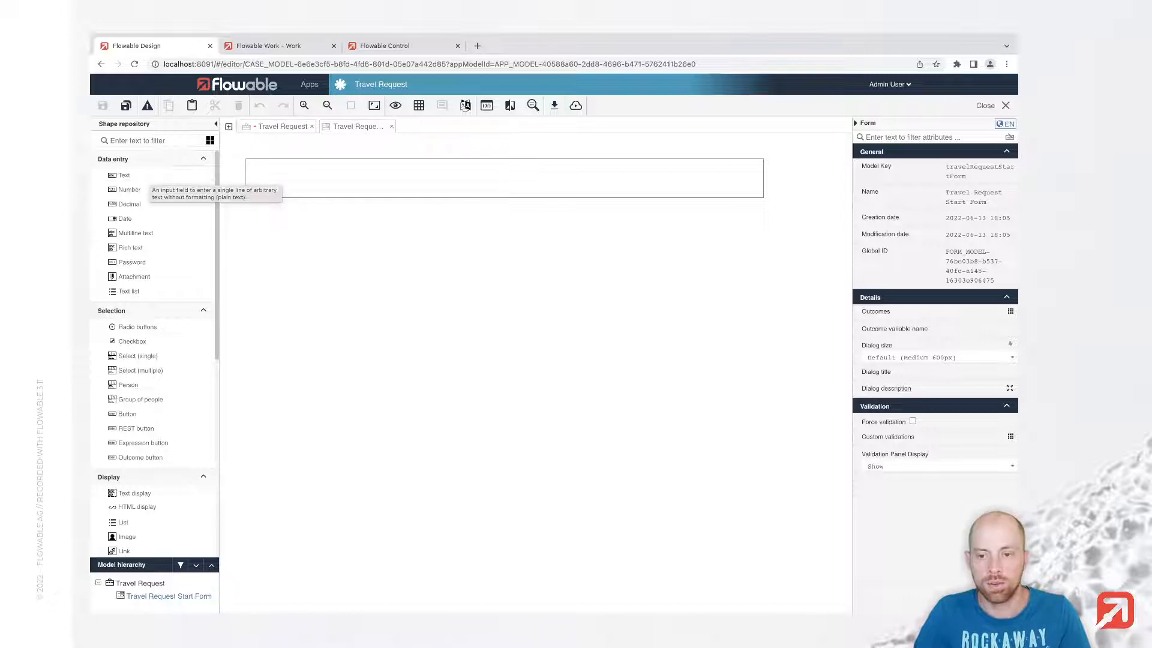
Set the form's dialog title to "Travel Request" and add a required text field labelled "Travel subject".
left_click(887, 373)
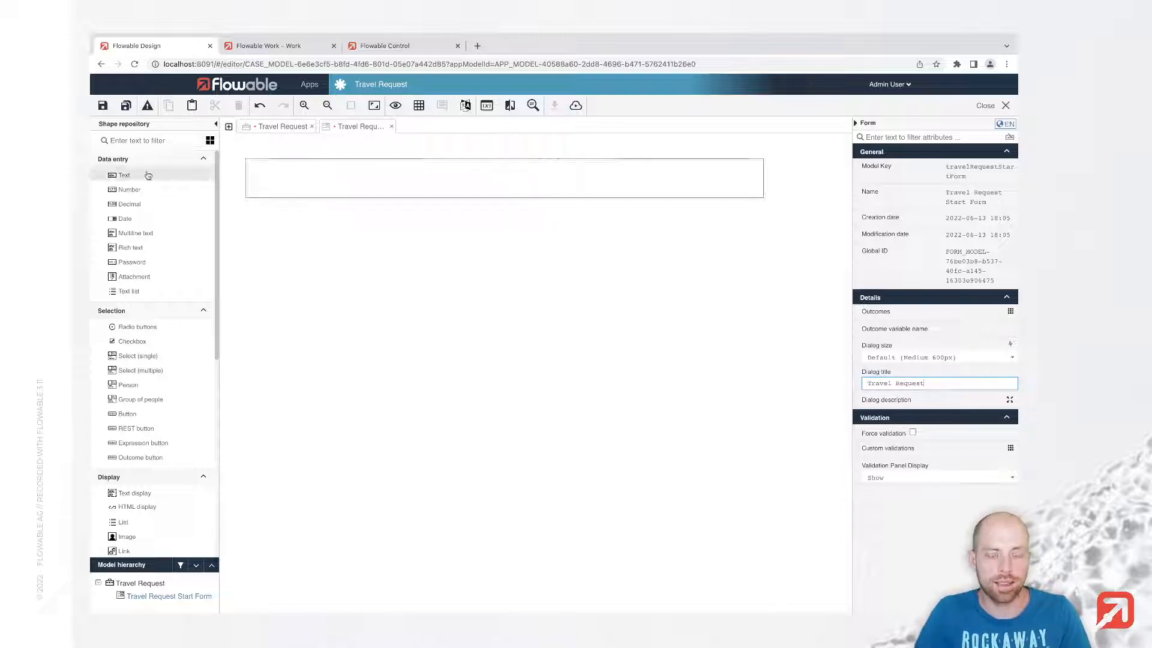
left_click_drag(147, 175, 336, 182)
type("Travel sub")
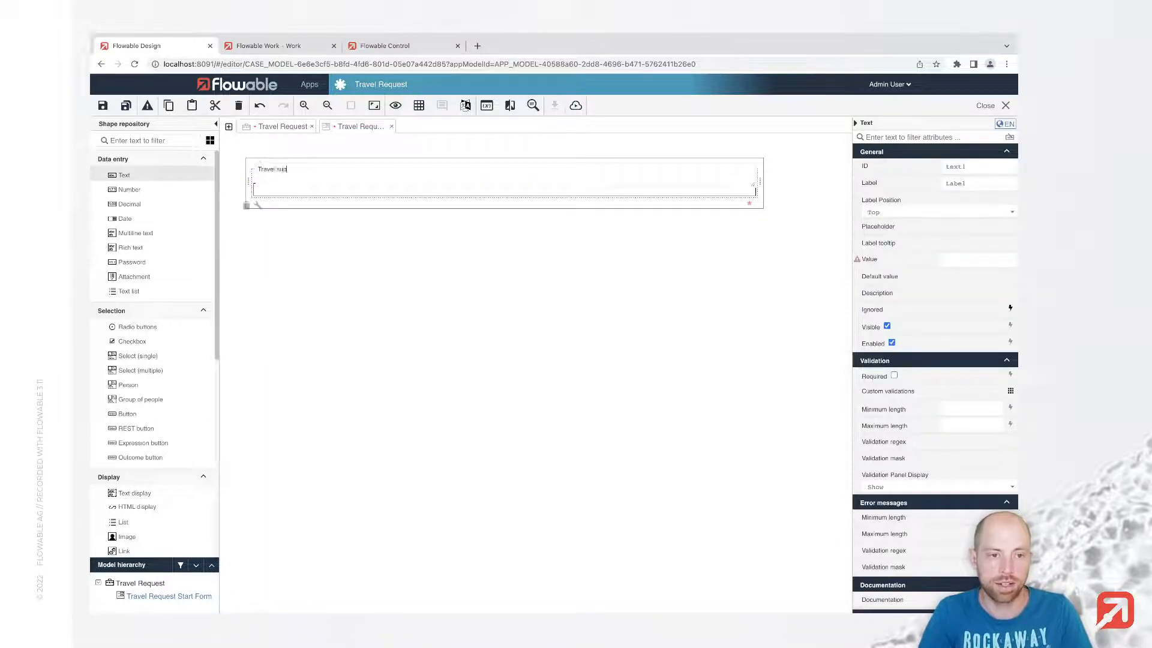
type("ject")
key("Return")
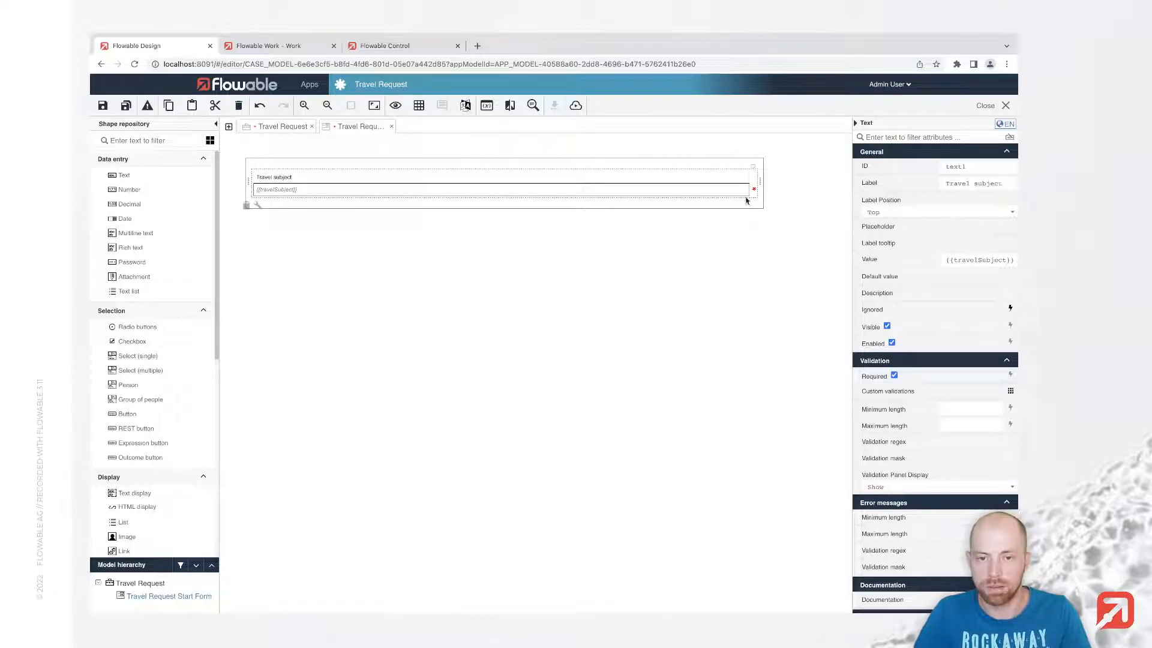
left_click(895, 375)
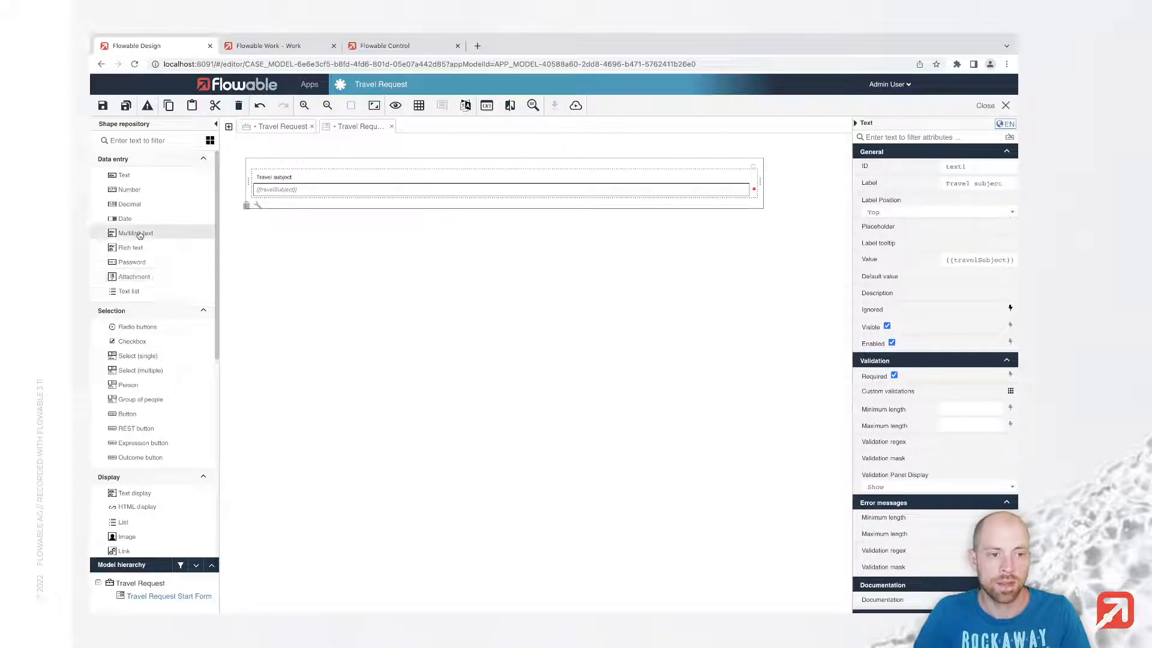
Add a multiline text field labelled "Travel notes" below the subject, and a single-line text field labelled "Origin" beneath it.
left_click_drag(147, 232, 374, 208)
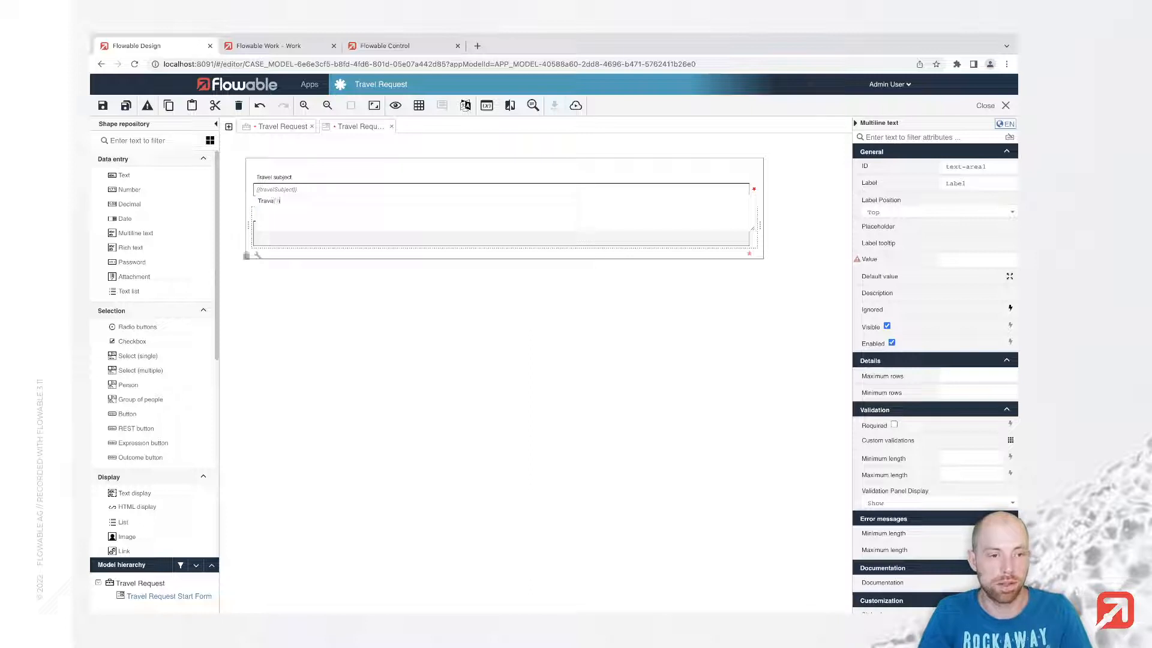
key("Return")
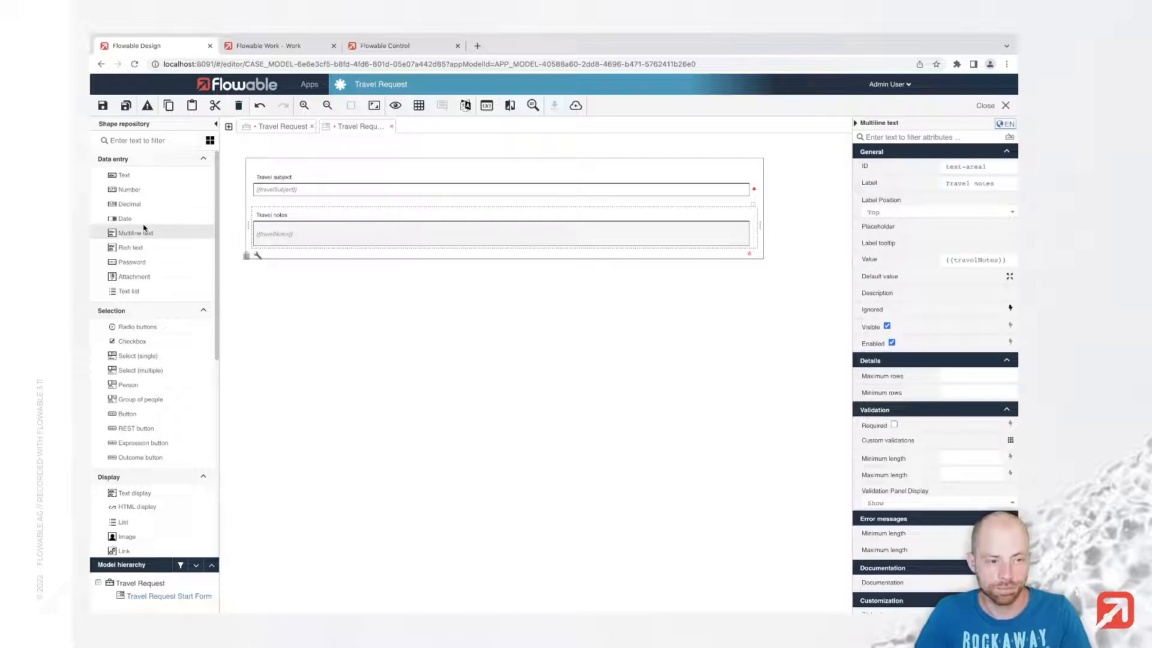
left_click_drag(140, 177, 320, 254)
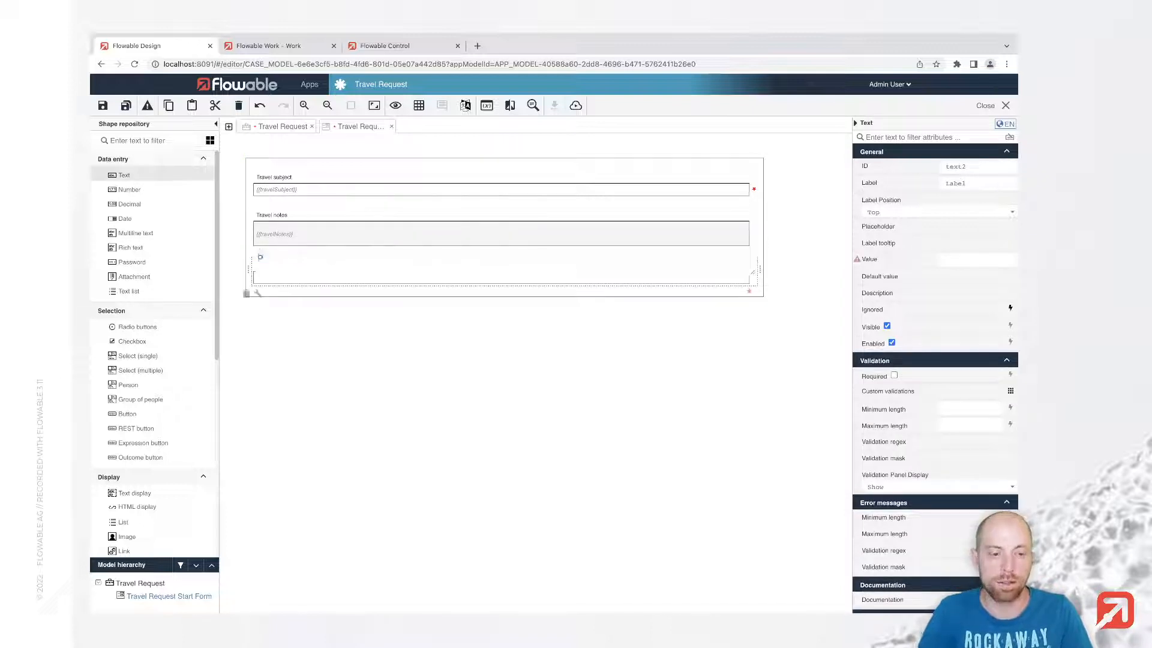
type("Origin")
key("Return")
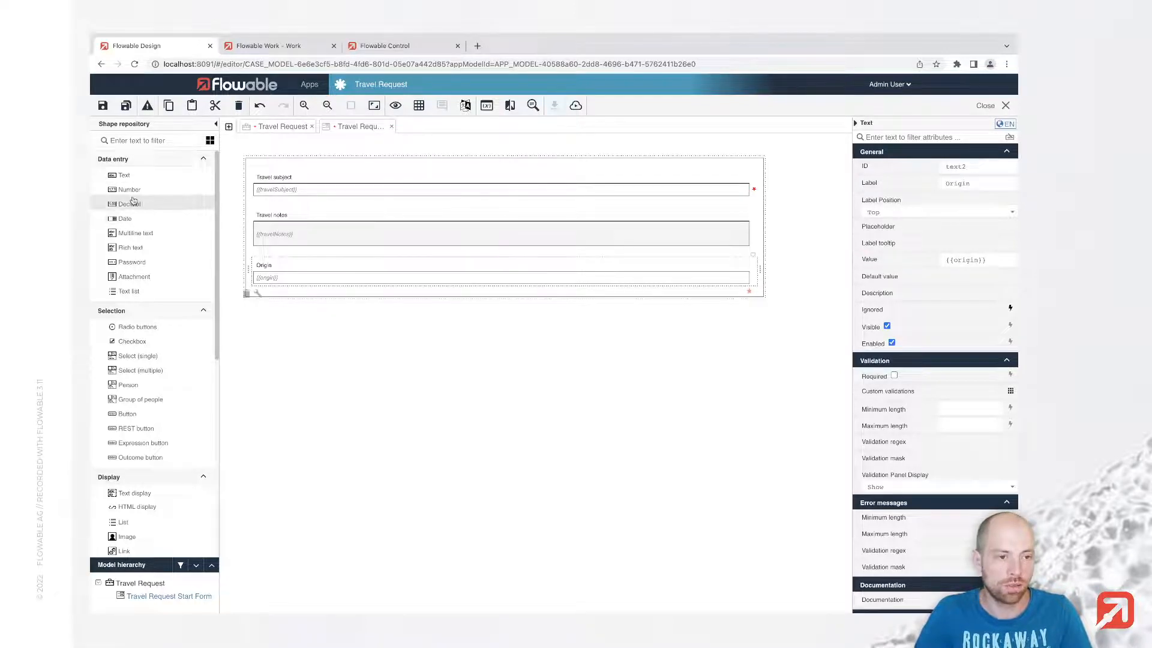
Add a text field labelled "Destination" beside Origin and make both fields required.
left_click_drag(126, 175, 643, 278)
type("De")
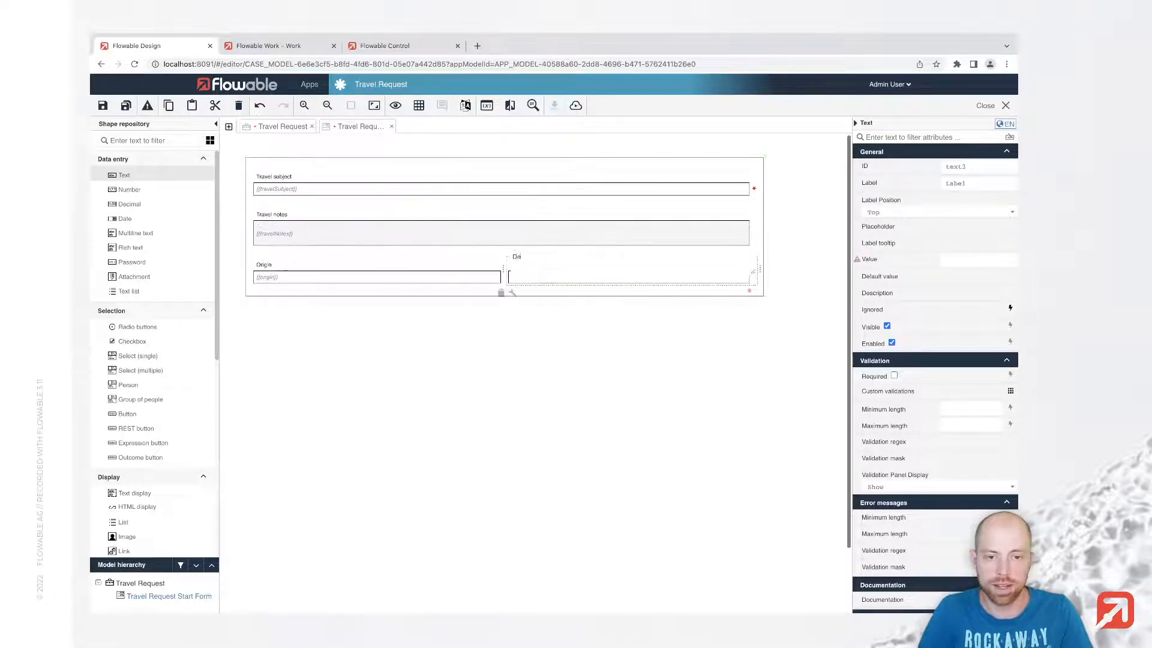
type("stination")
key("Return")
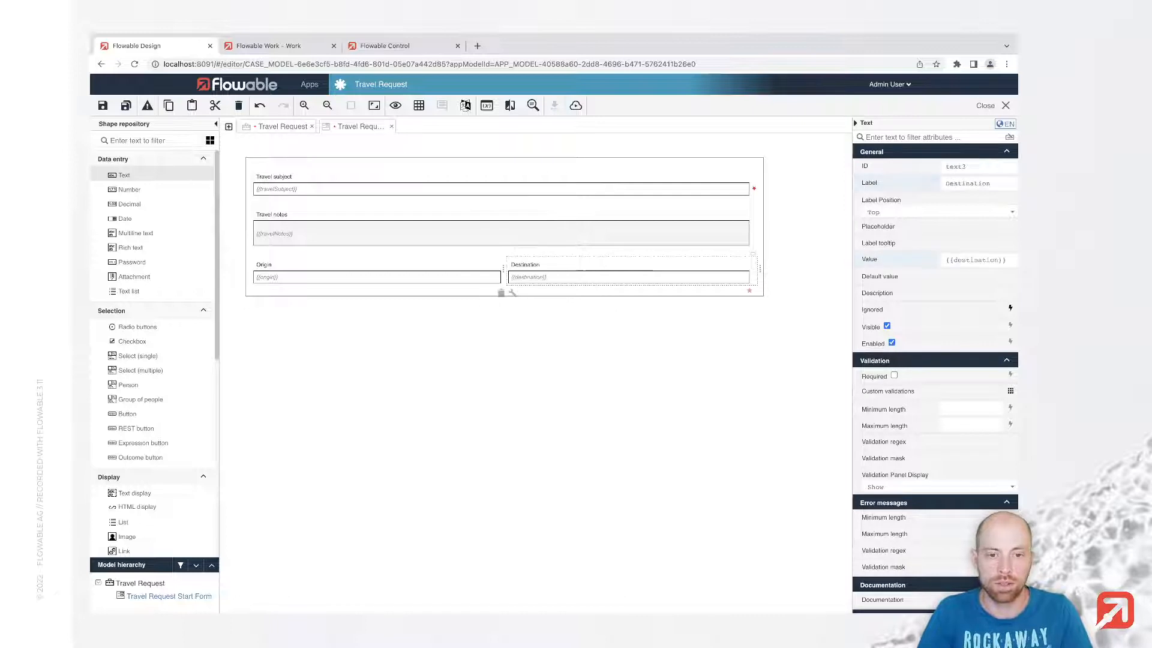
left_click(748, 292)
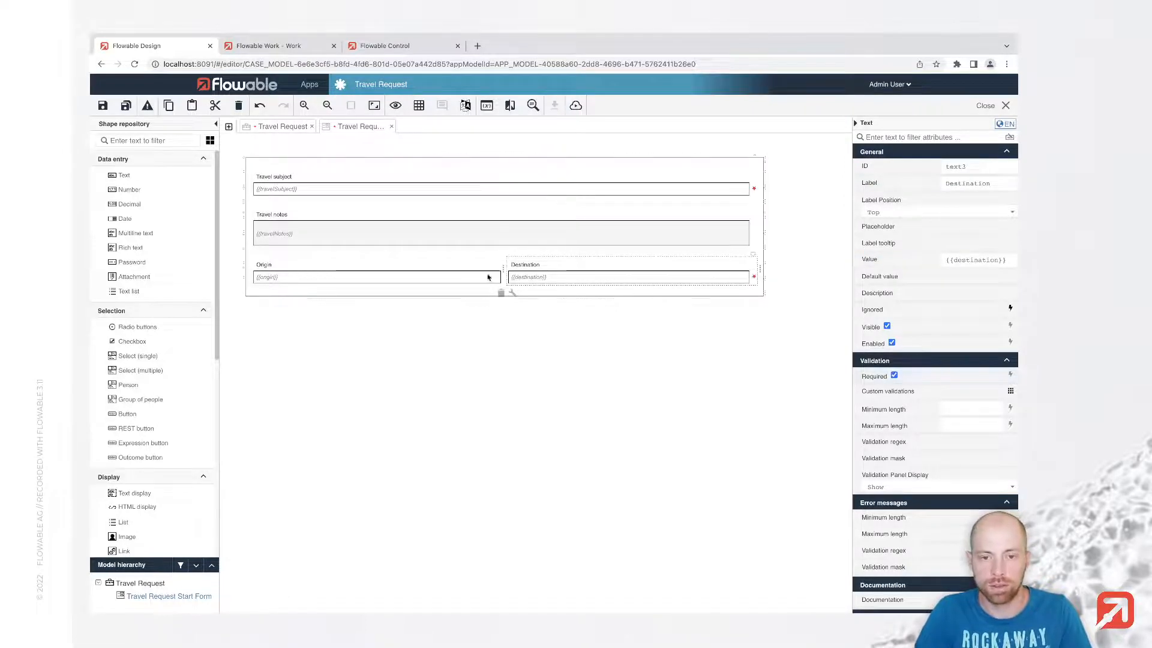
left_click(455, 272)
left_click(496, 290)
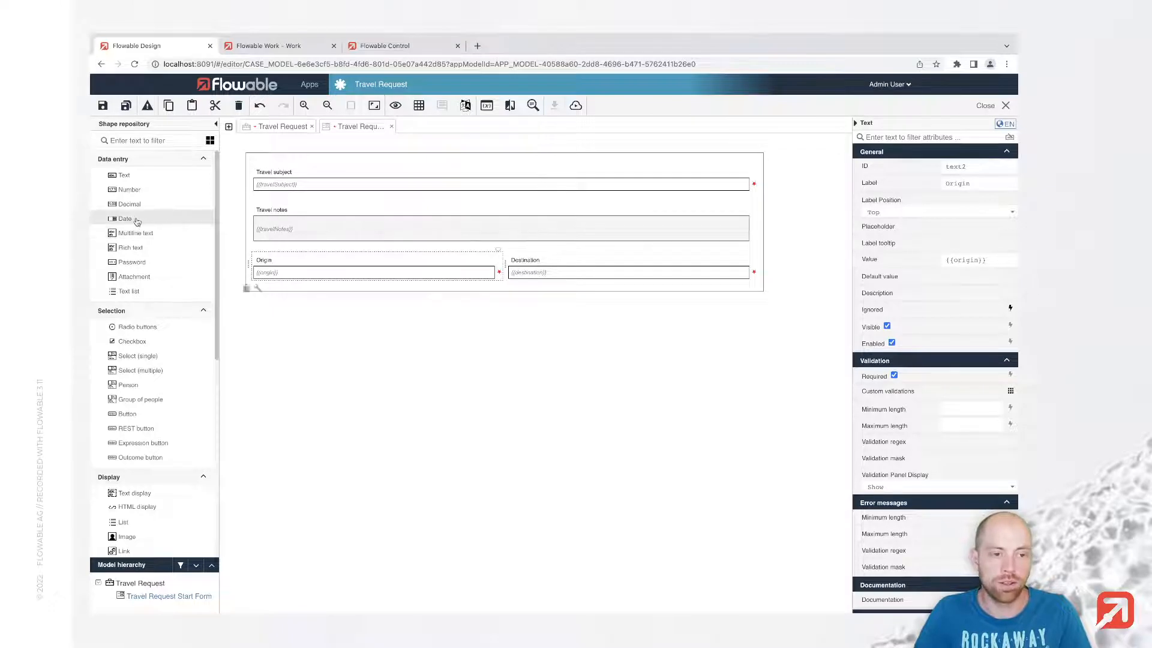
Add two date fields side by side below Origin and Destination, labelled "Outward trip date" and "Return trip date".
left_click_drag(137, 221, 312, 288)
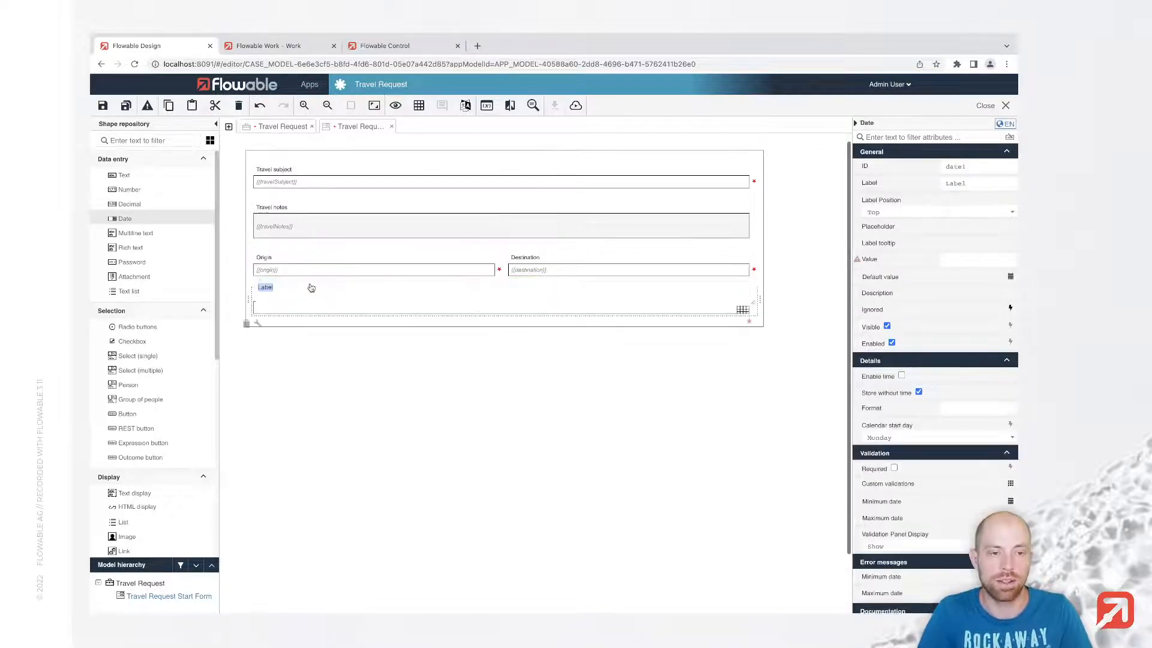
type("Ortward trip date")
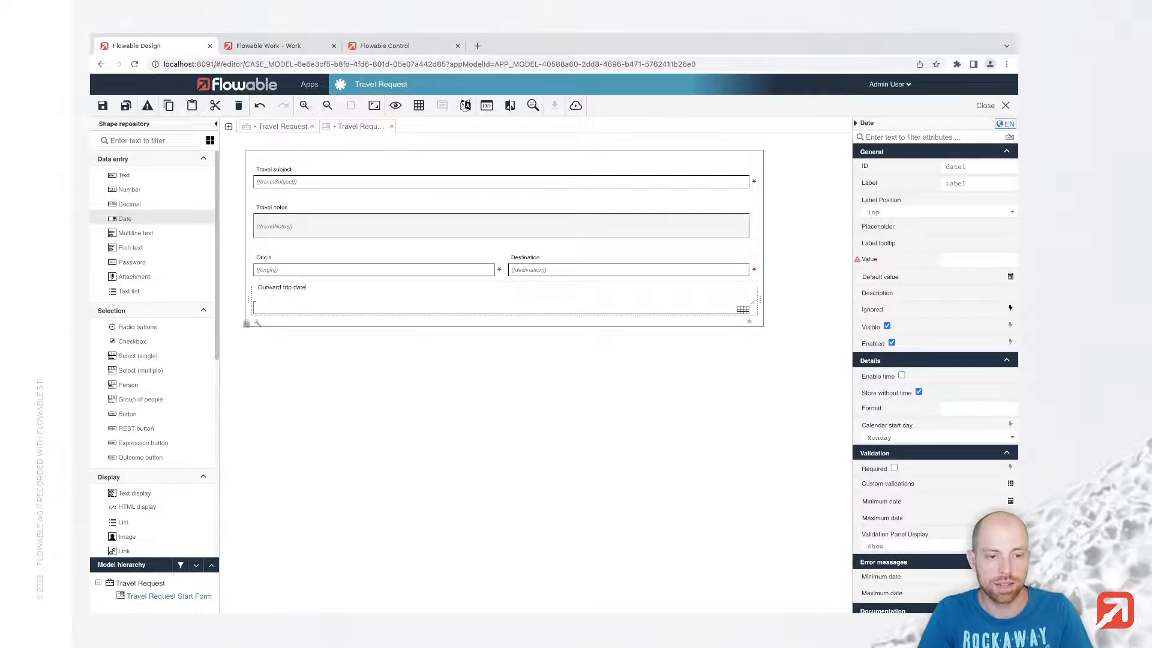
key("Return")
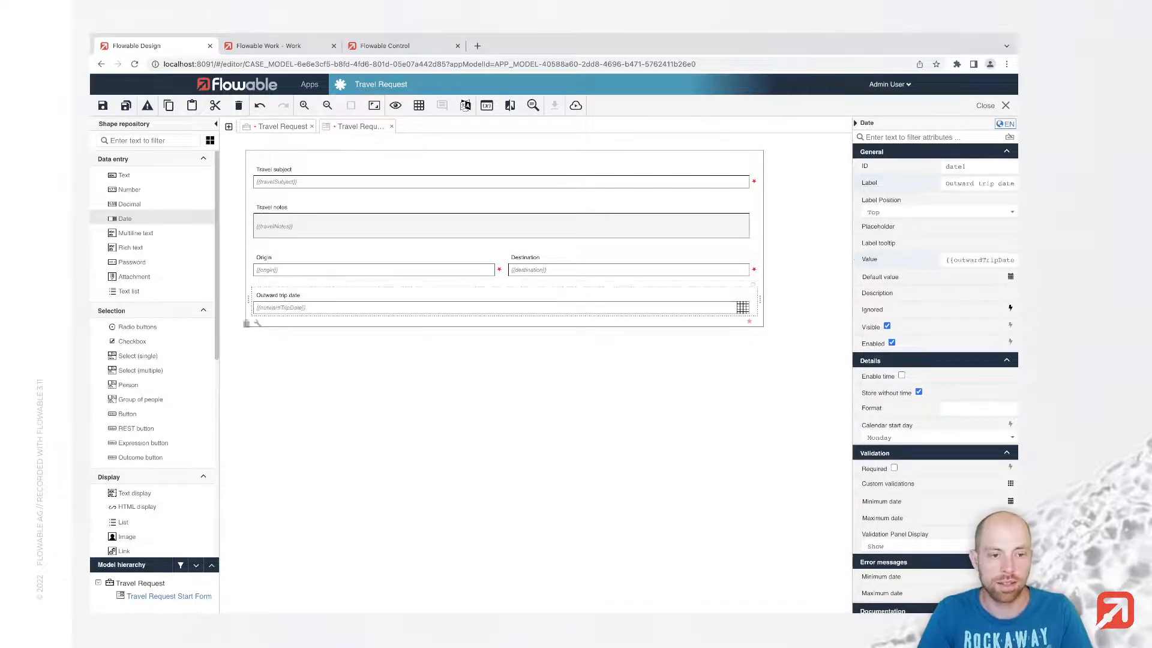
left_click_drag(182, 228, 578, 303)
type("Return")
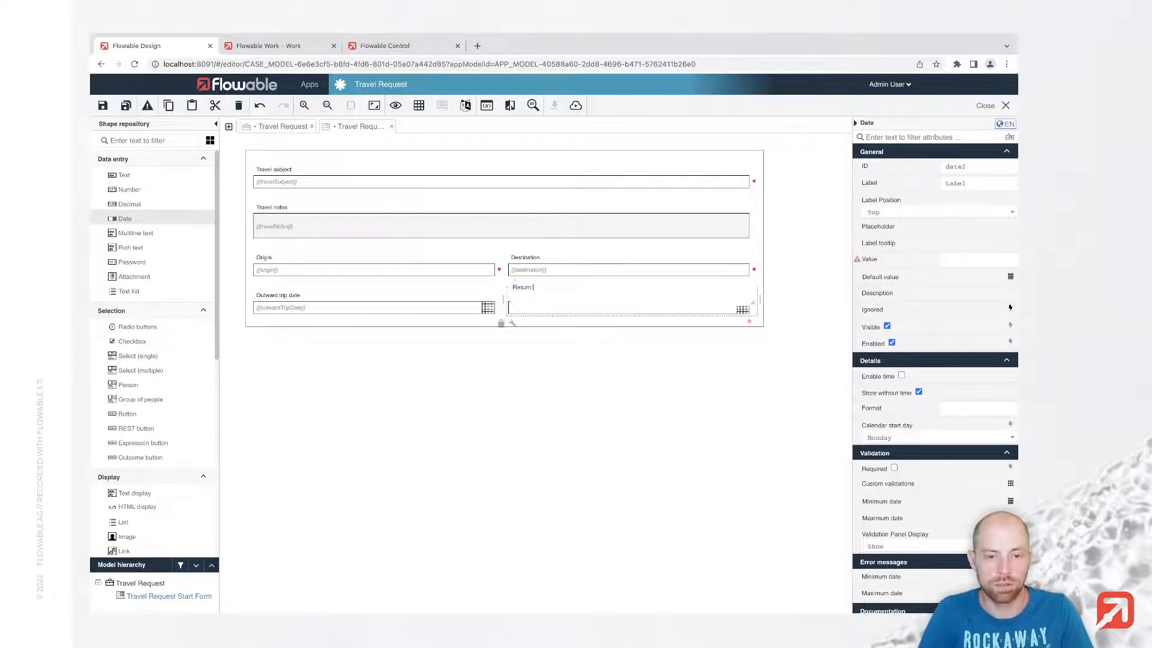
type(" trip date")
key("Return")
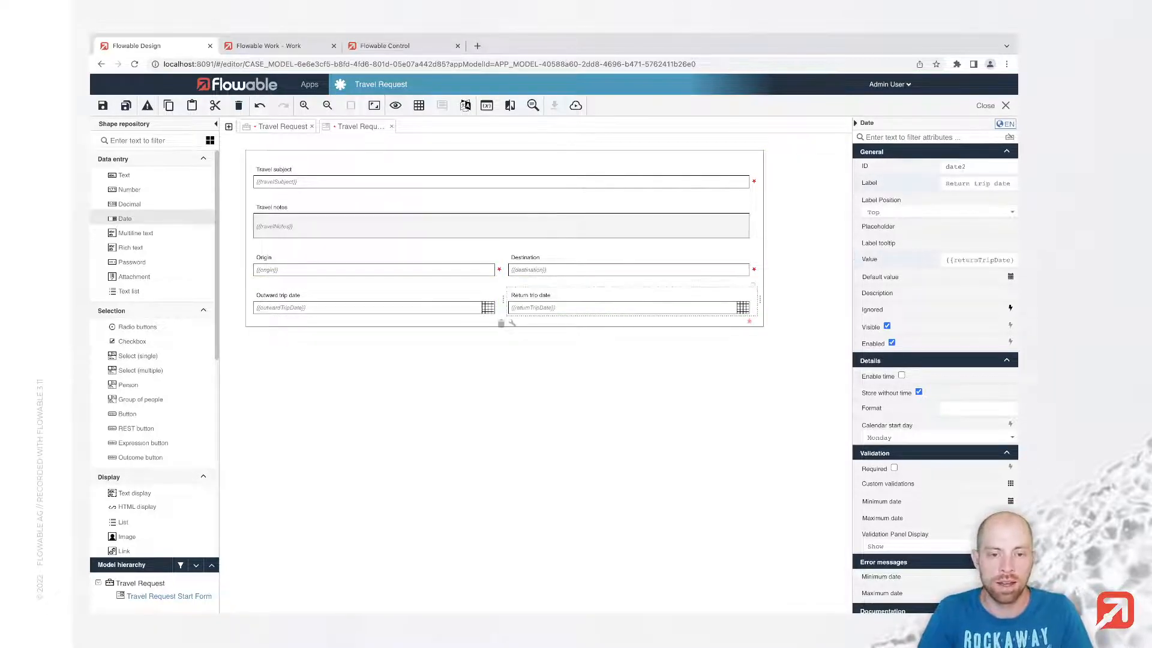
Set the Outward trip date field's minimum date to a relative value of +0 days.
left_click(459, 265)
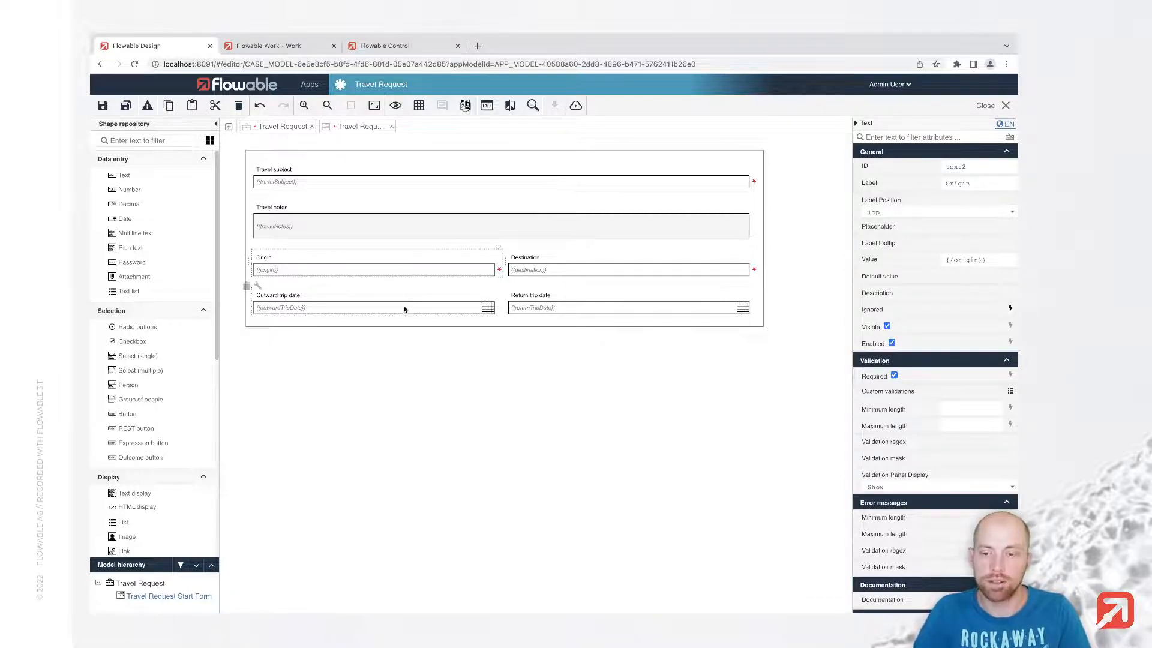
left_click(457, 312)
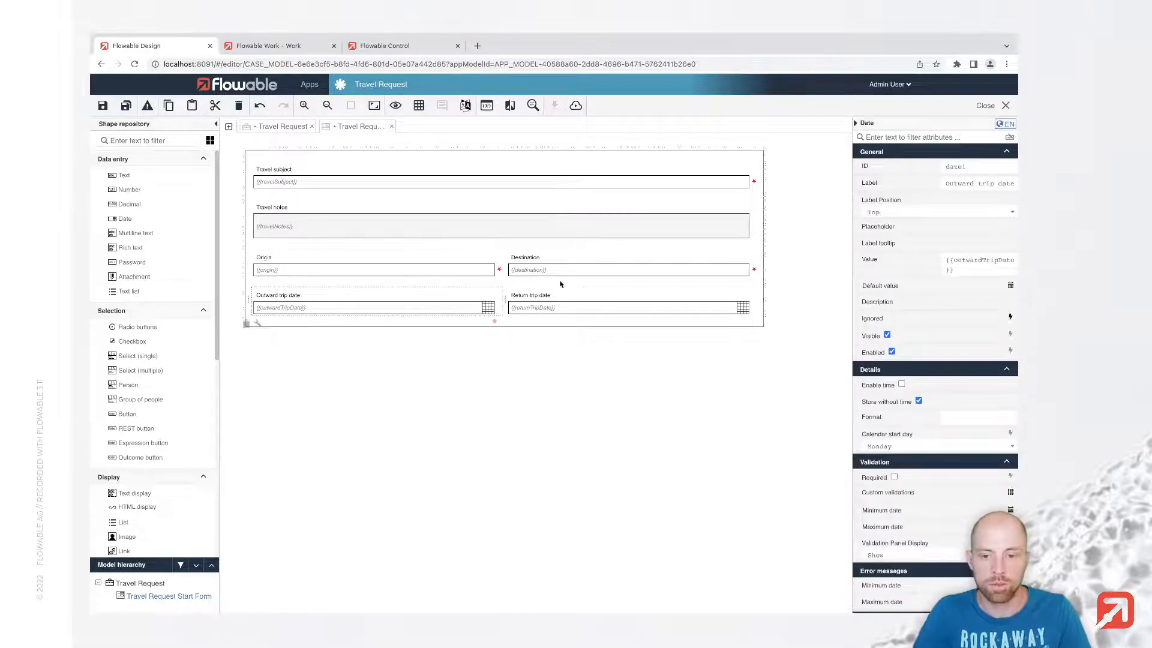
scroll(949, 495, "down", 2)
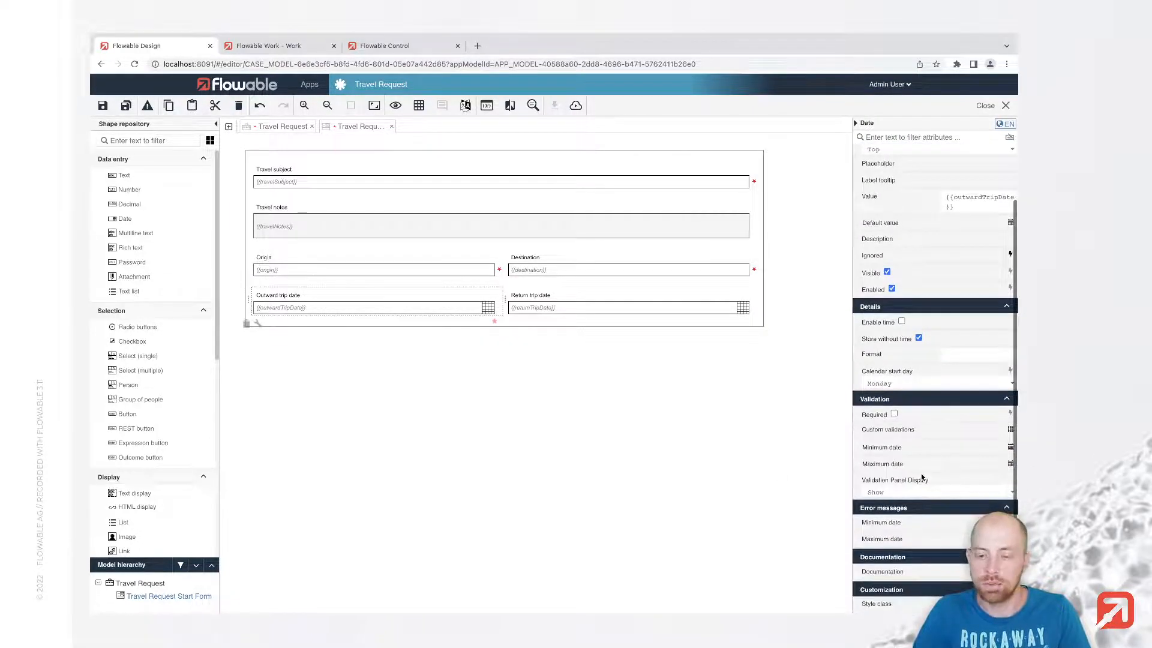
left_click(1010, 445)
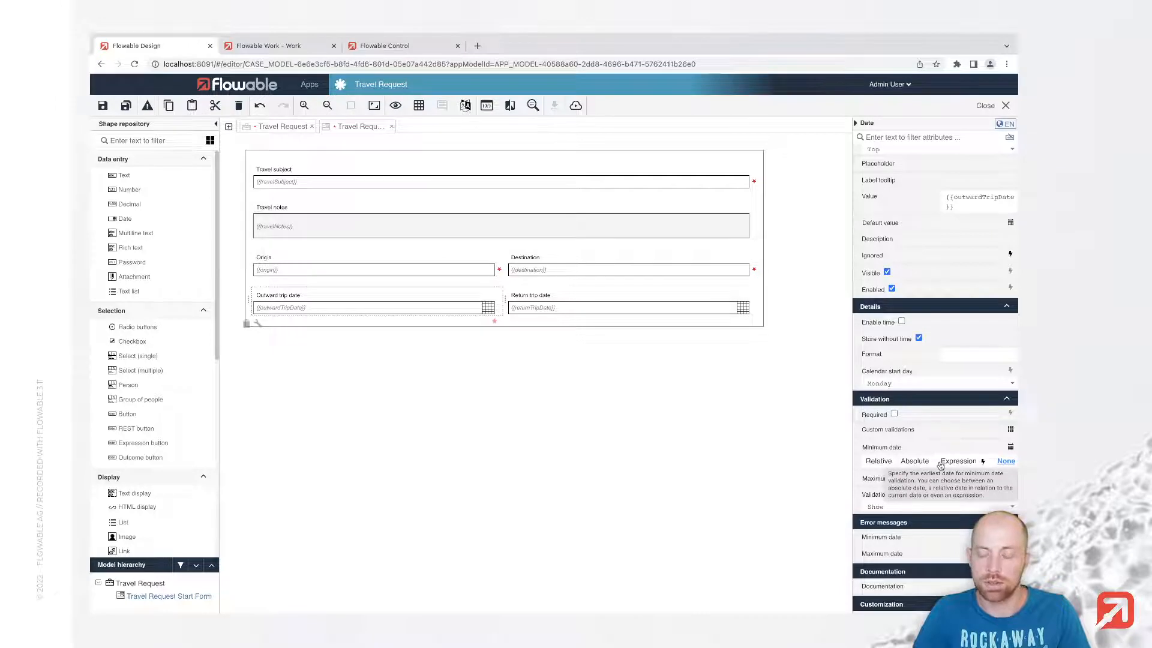
left_click(877, 462)
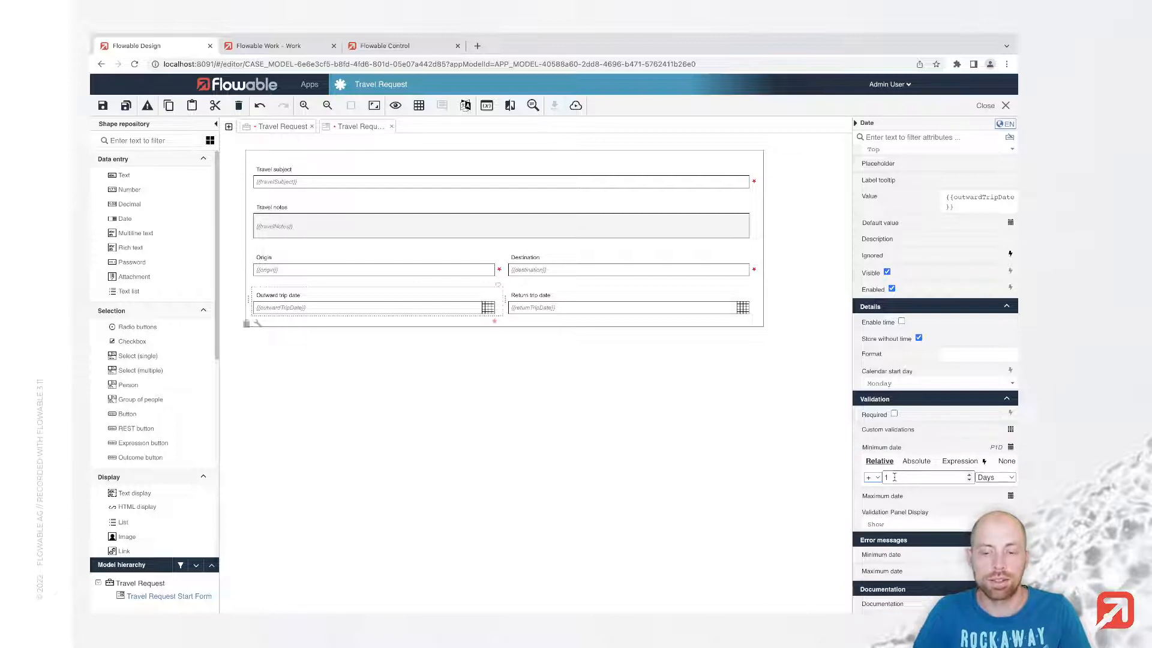
type("0")
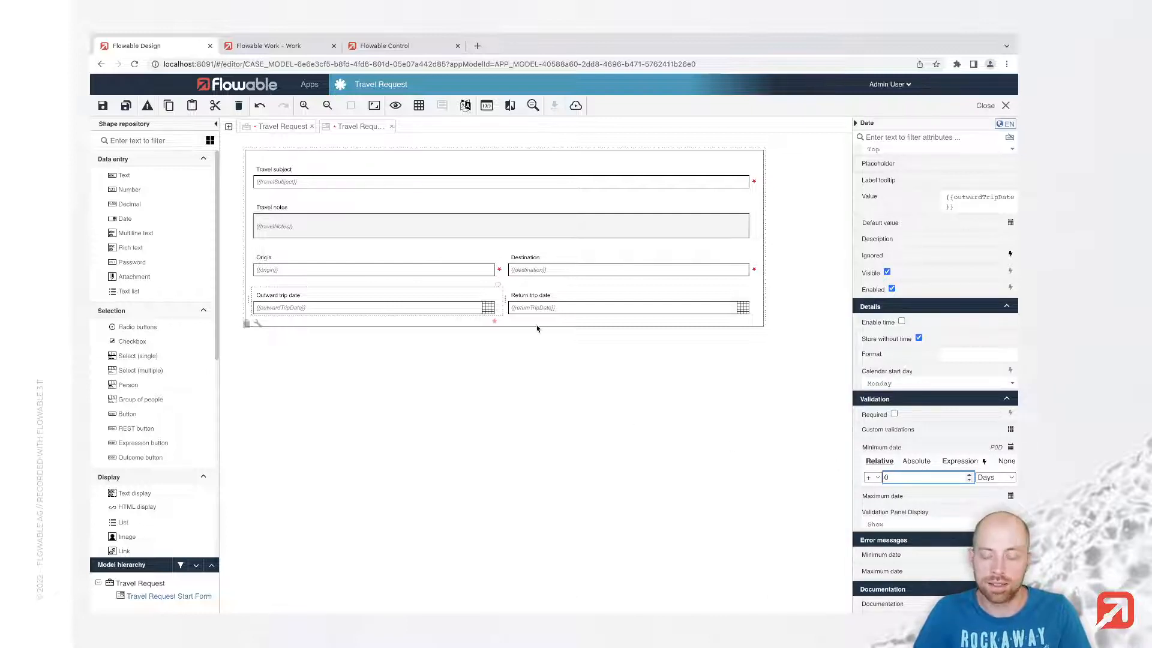
Set the Return trip date field's minimum date to the expression {{outwardTripDate}} and make the field required.
left_click(552, 309)
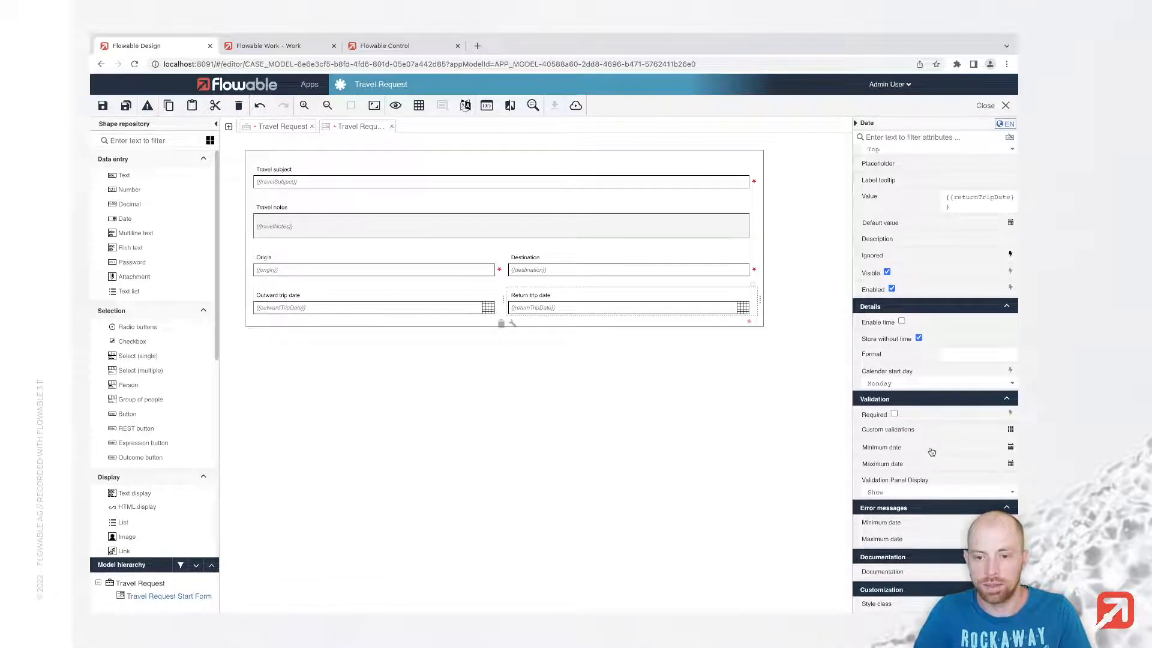
left_click(985, 449)
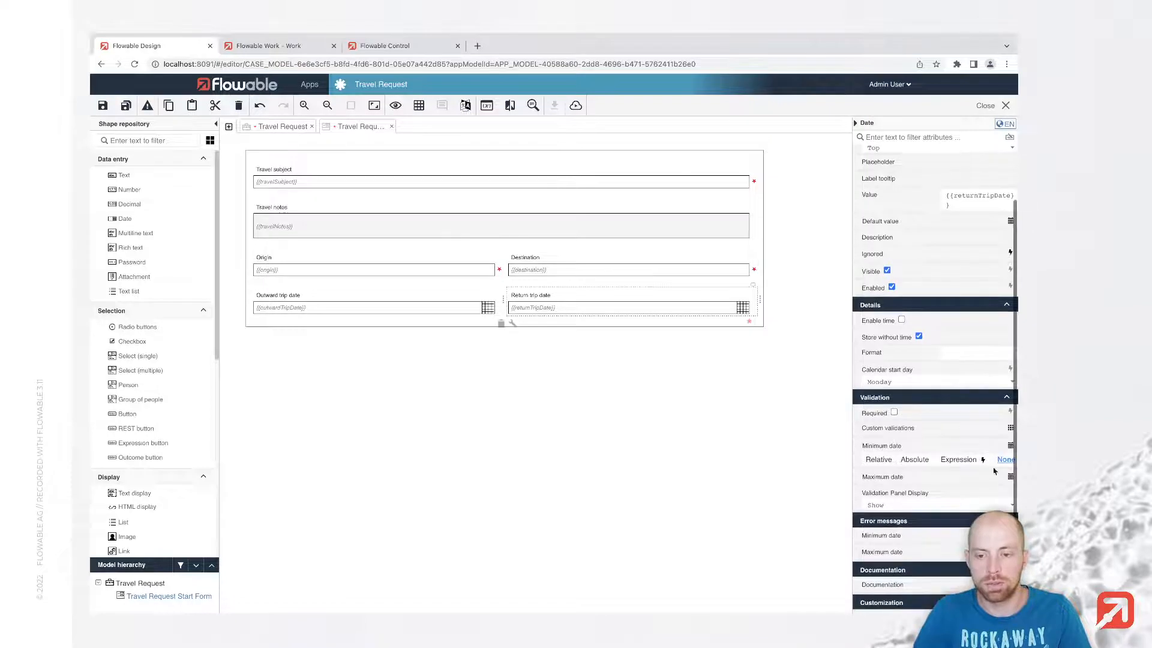
left_click(958, 459)
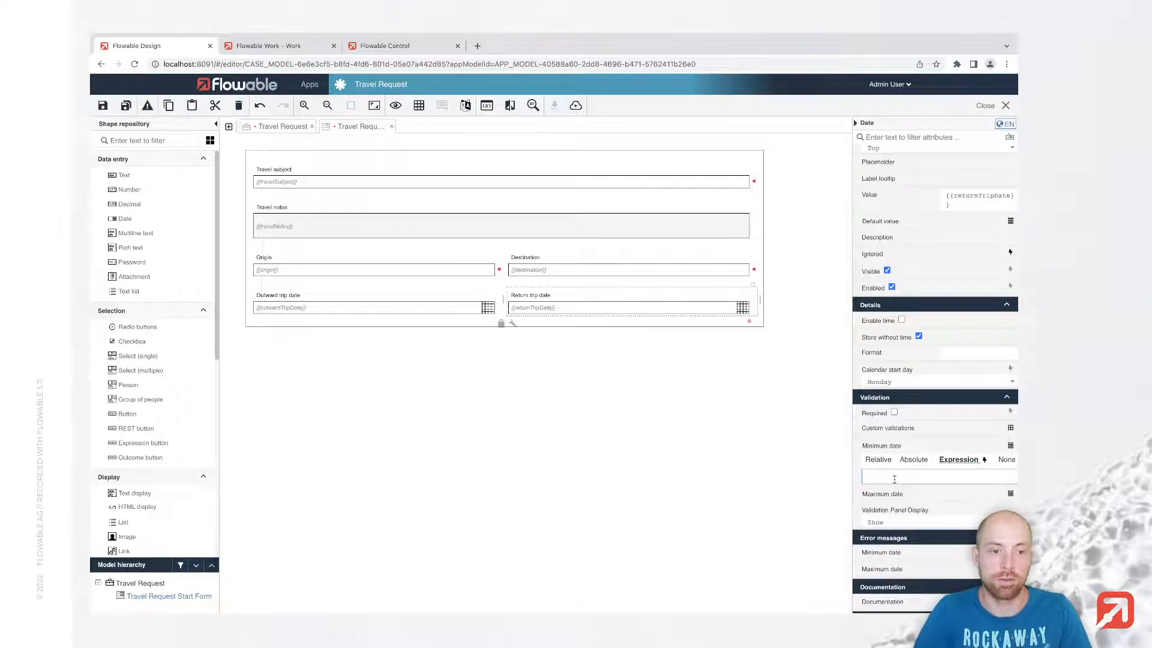
type("{{outw")
key("Return")
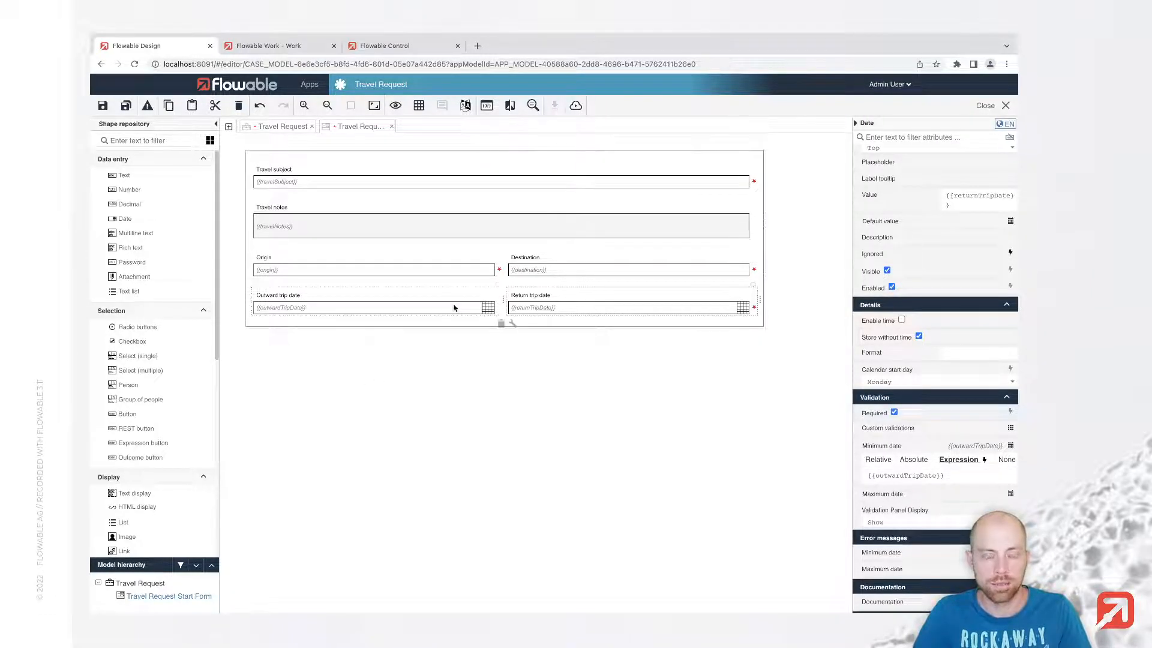
Make the Outward trip date field required and save all open models.
left_click(494, 317)
key("r")
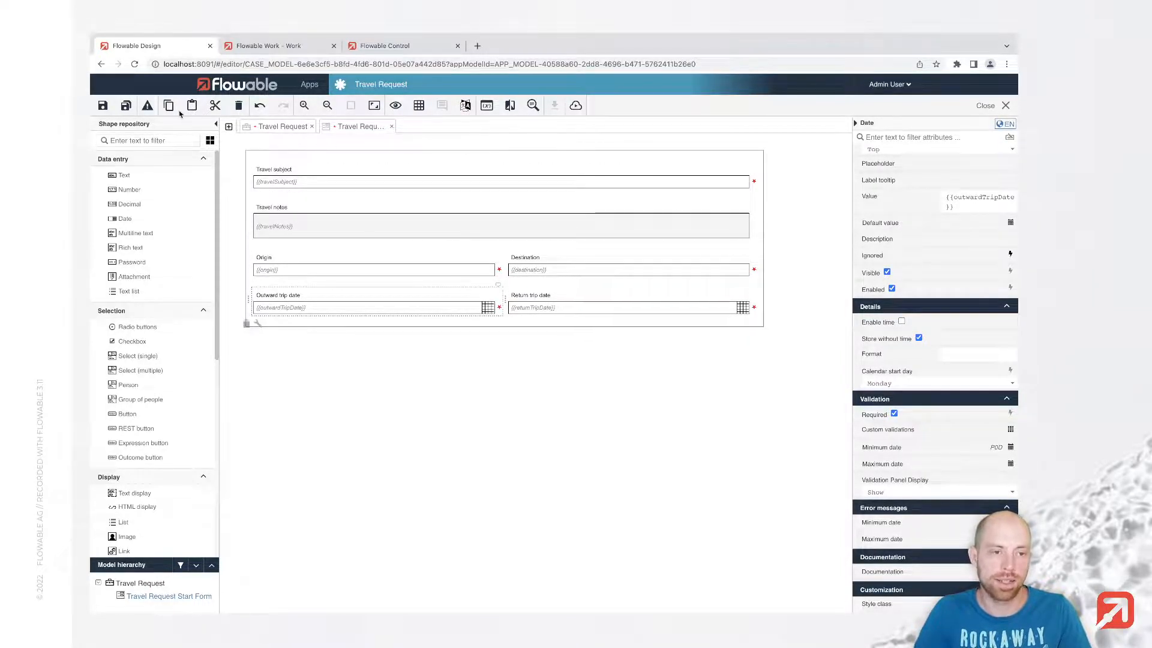
left_click(125, 106)
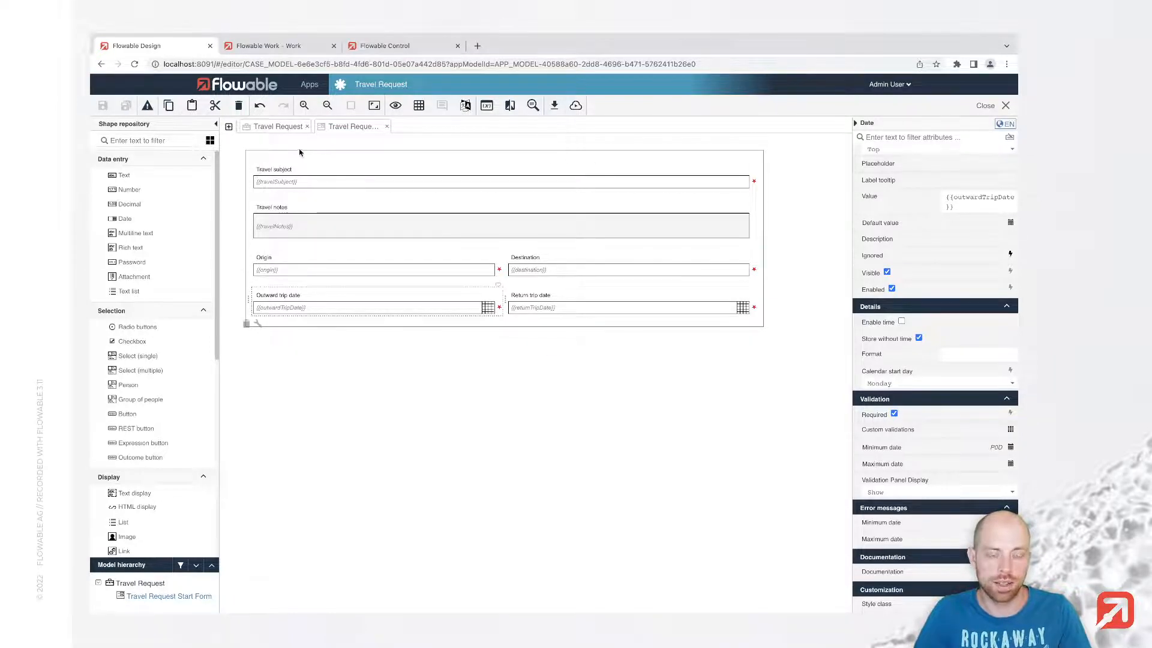
Create a new work form named "Travel Request Work Form" for the case plan model.
left_click(275, 132)
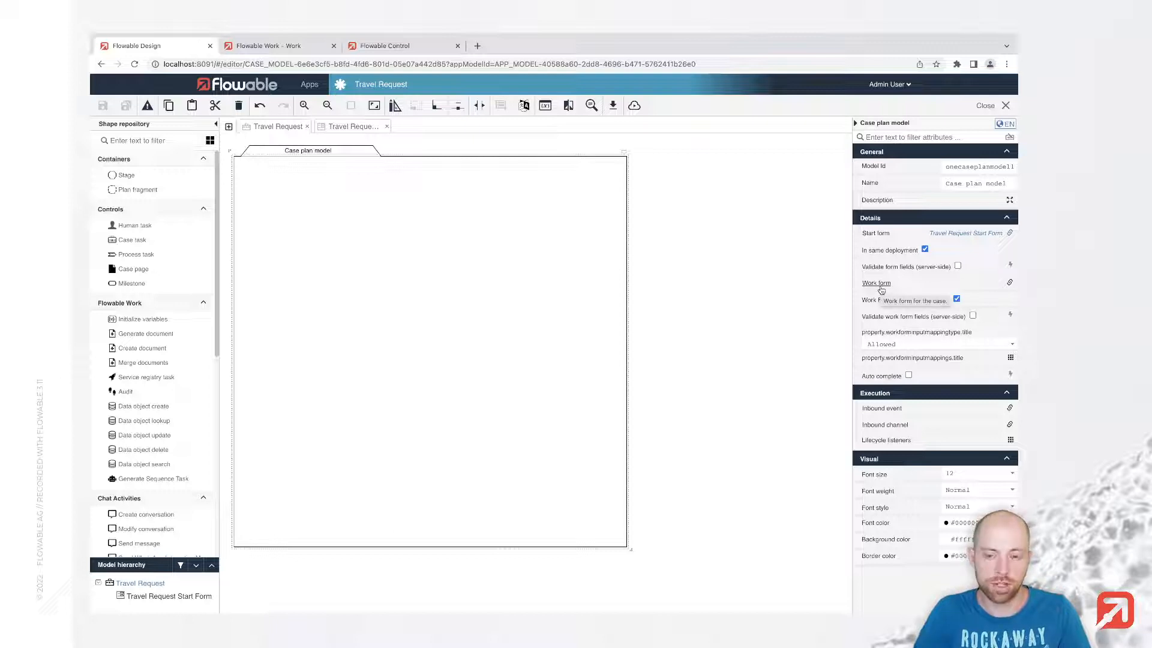
left_click(880, 286)
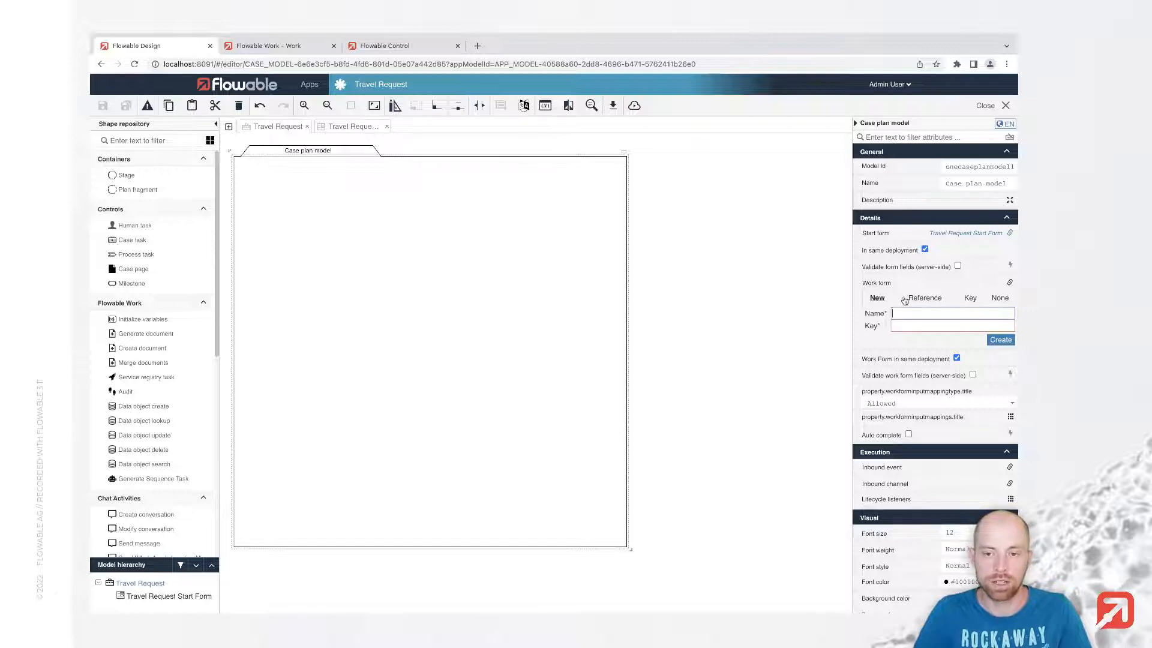
type("Travel R")
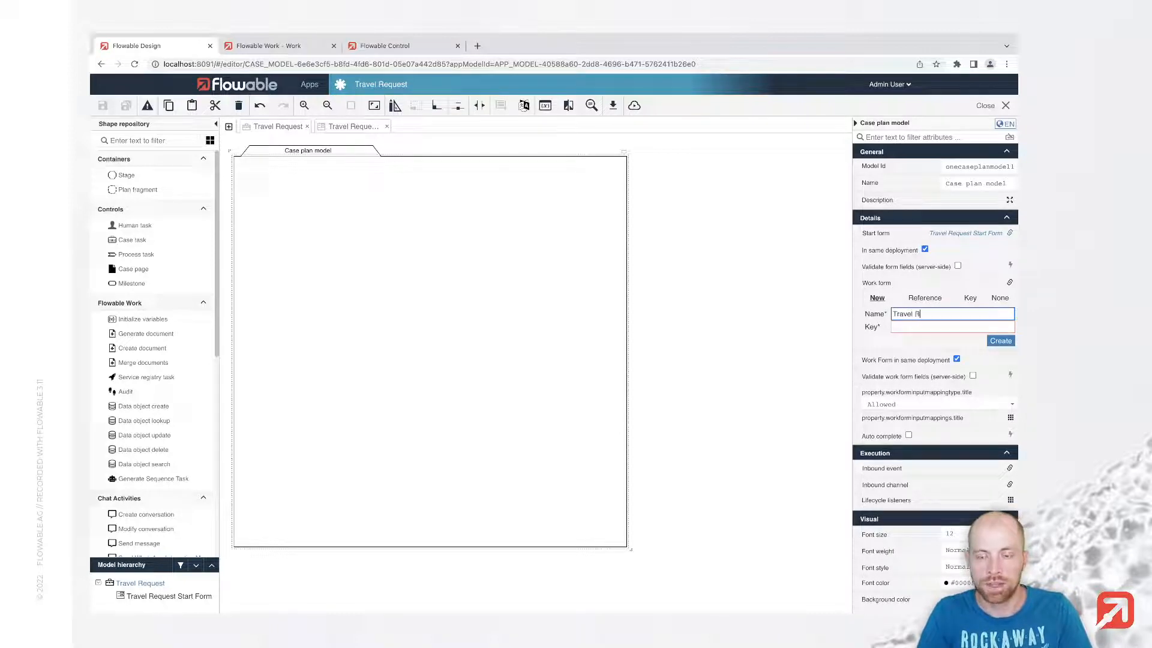
type("equest W")
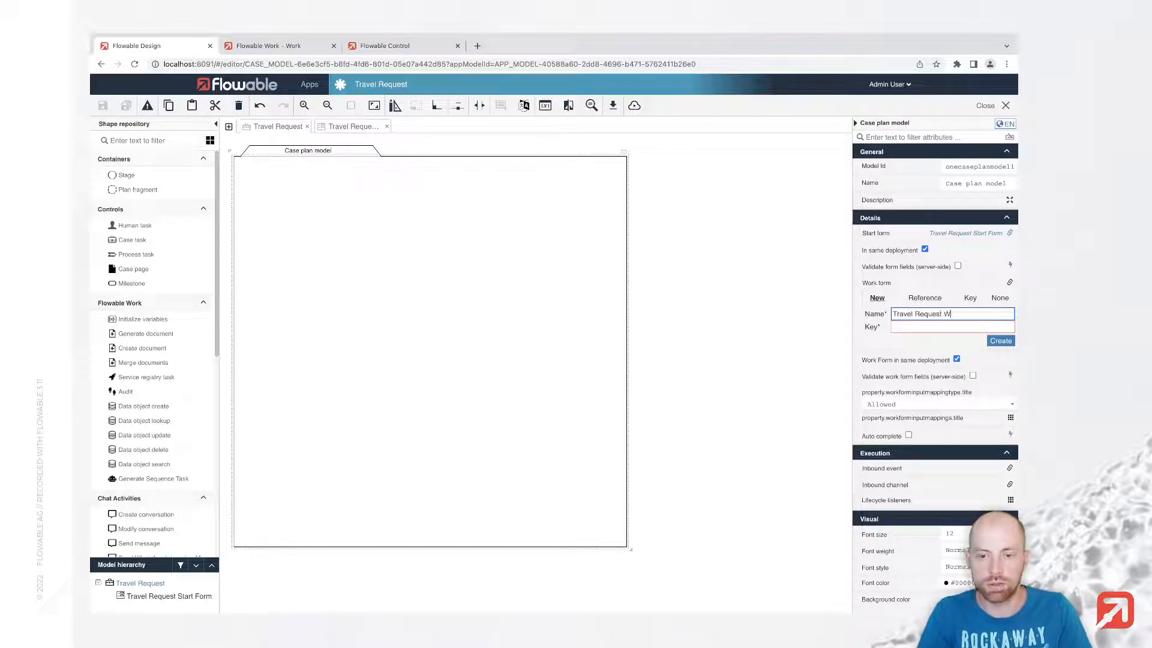
type("ork Form")
key("Tab")
key("Return")
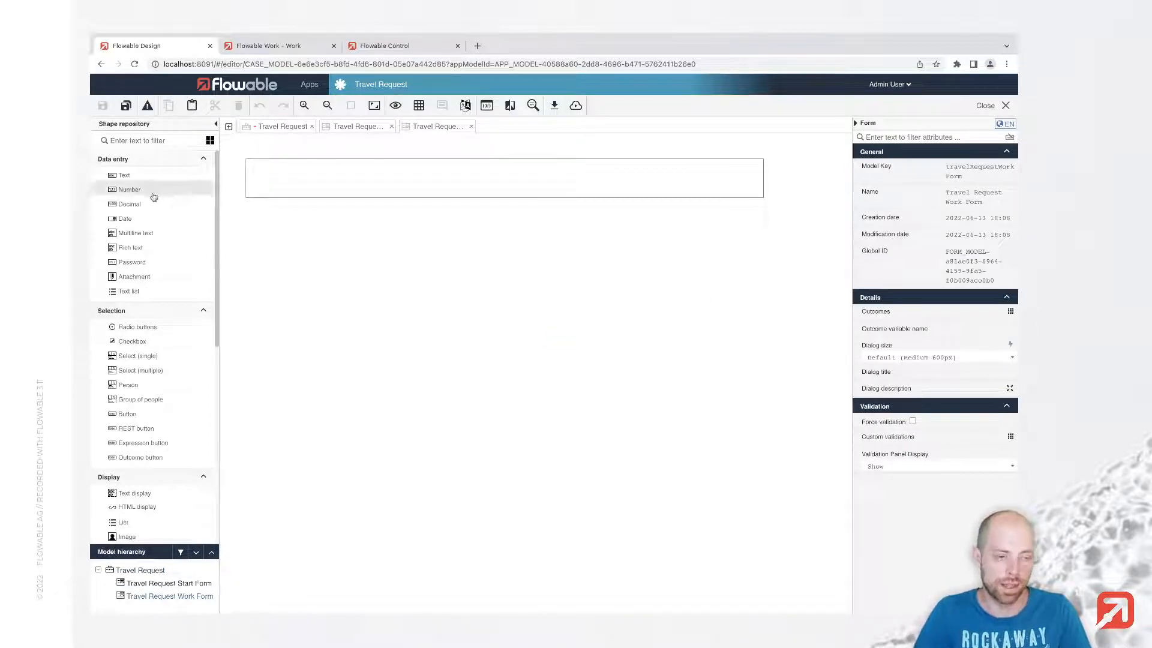
left_click(138, 140)
type("te")
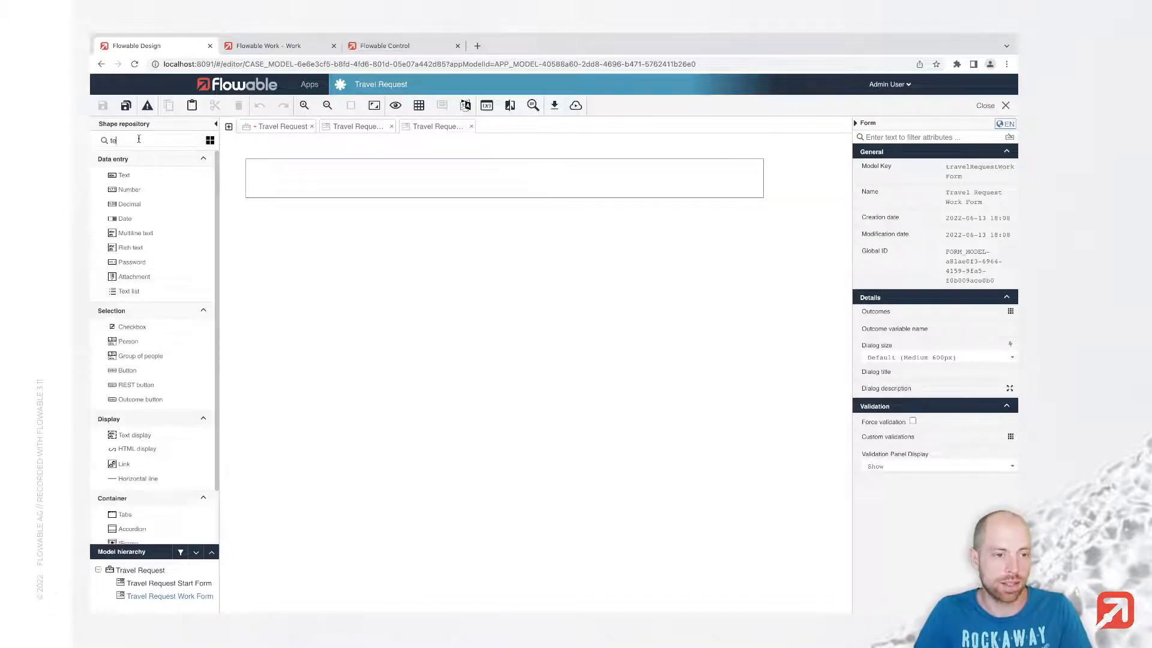
type("xt d")
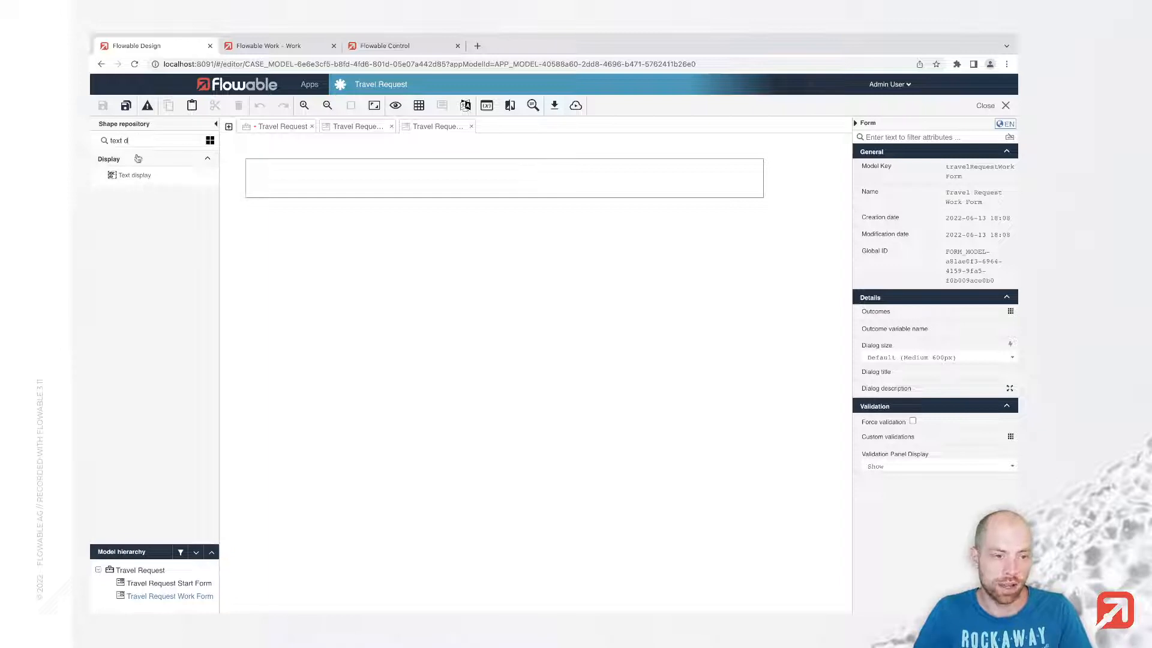
key("BackSpace")
key("BackSpace")
key("BackSpace")
key("BackSpace")
key("BackSpace")
key("BackSpace")
type("s")
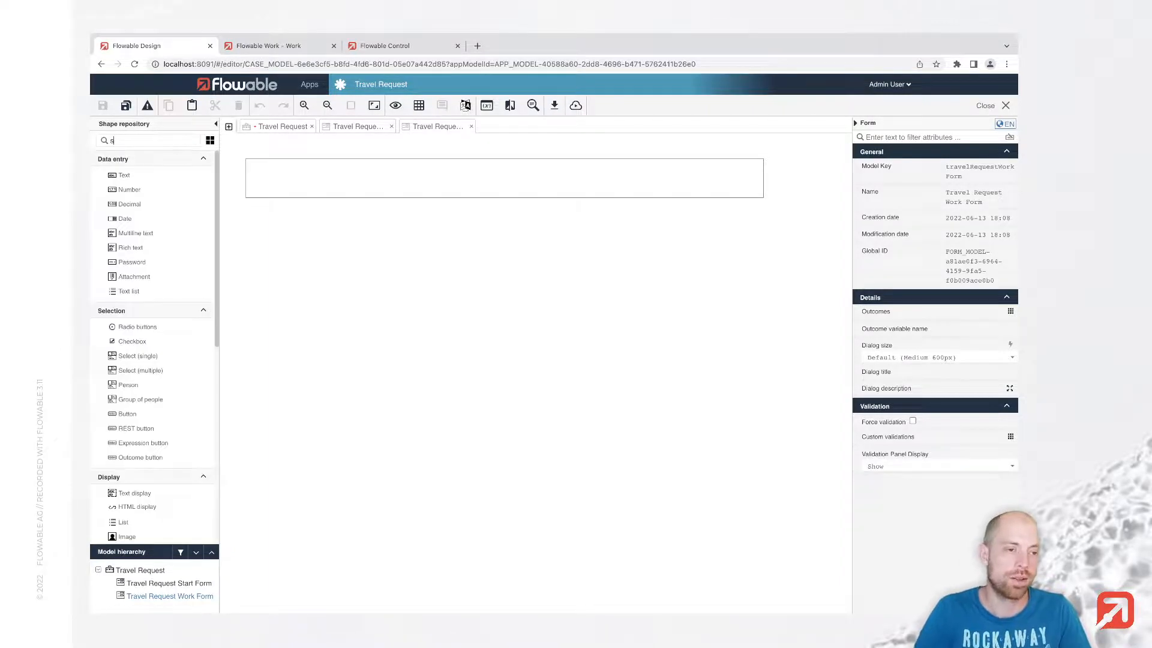
type("u")
key("BackSpace")
key("BackSpace")
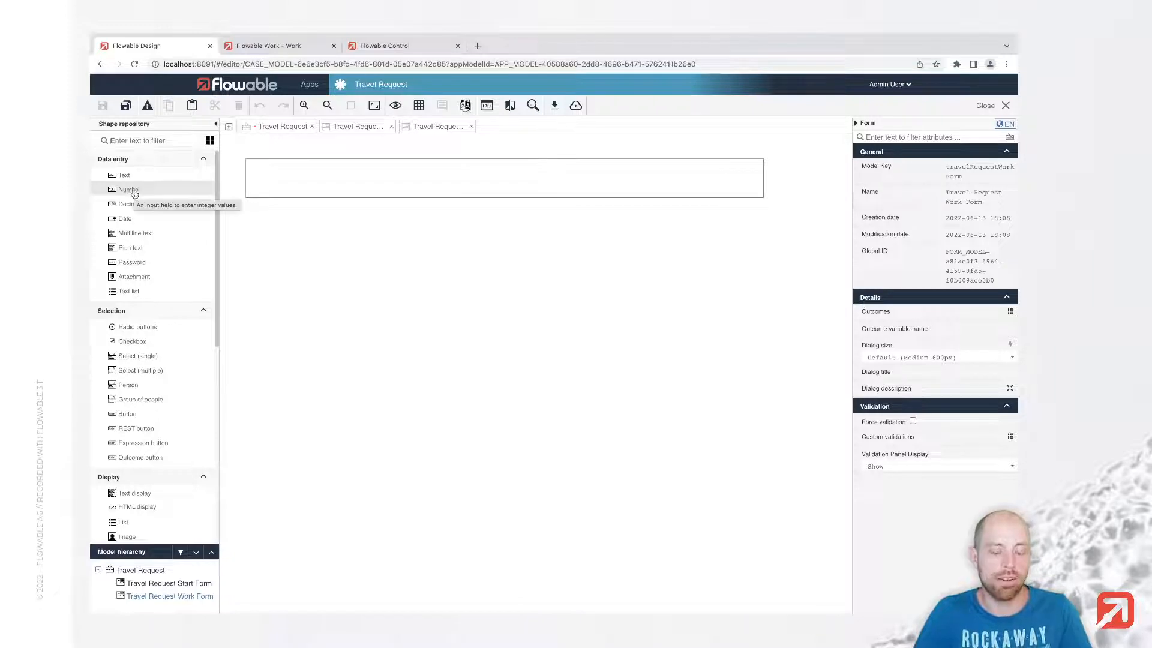
Find the Subform component, add it to the empty work form and label it "Travel Request".
left_click(134, 141)
type("sub")
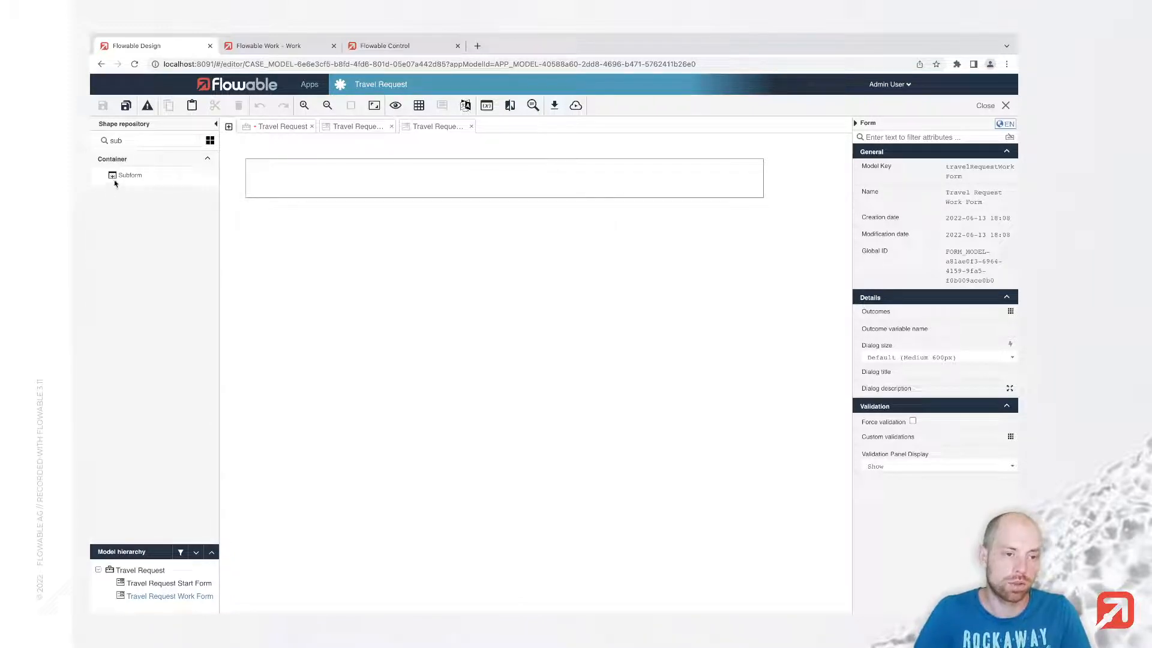
left_click_drag(126, 175, 337, 177)
type("Travel Request")
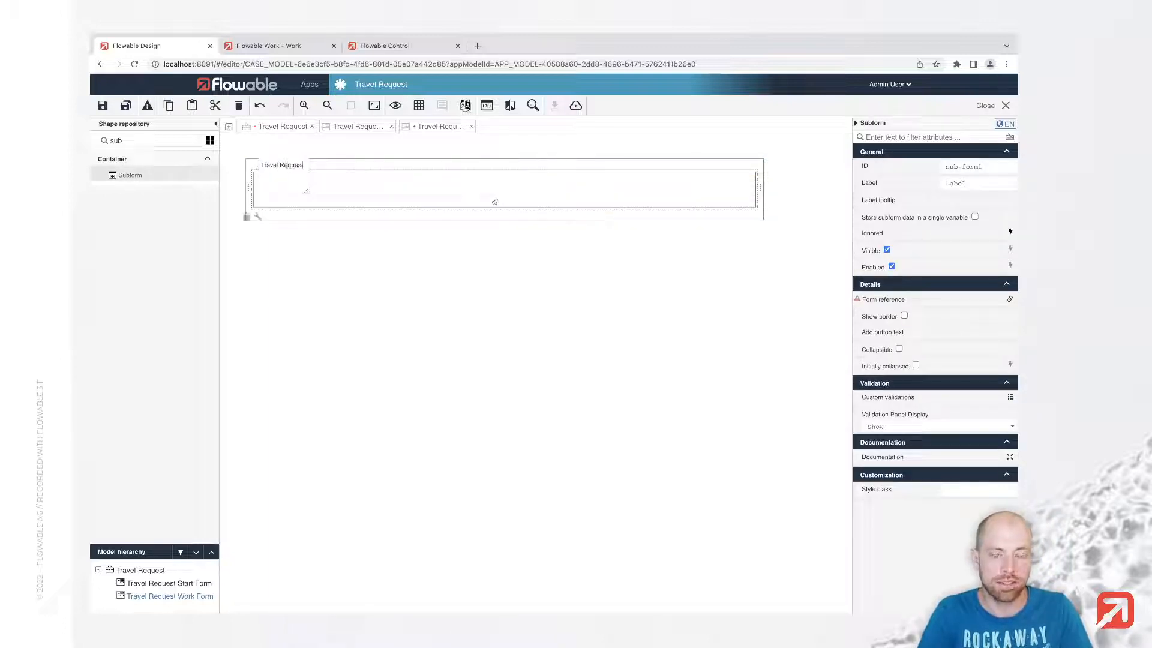
key("Return")
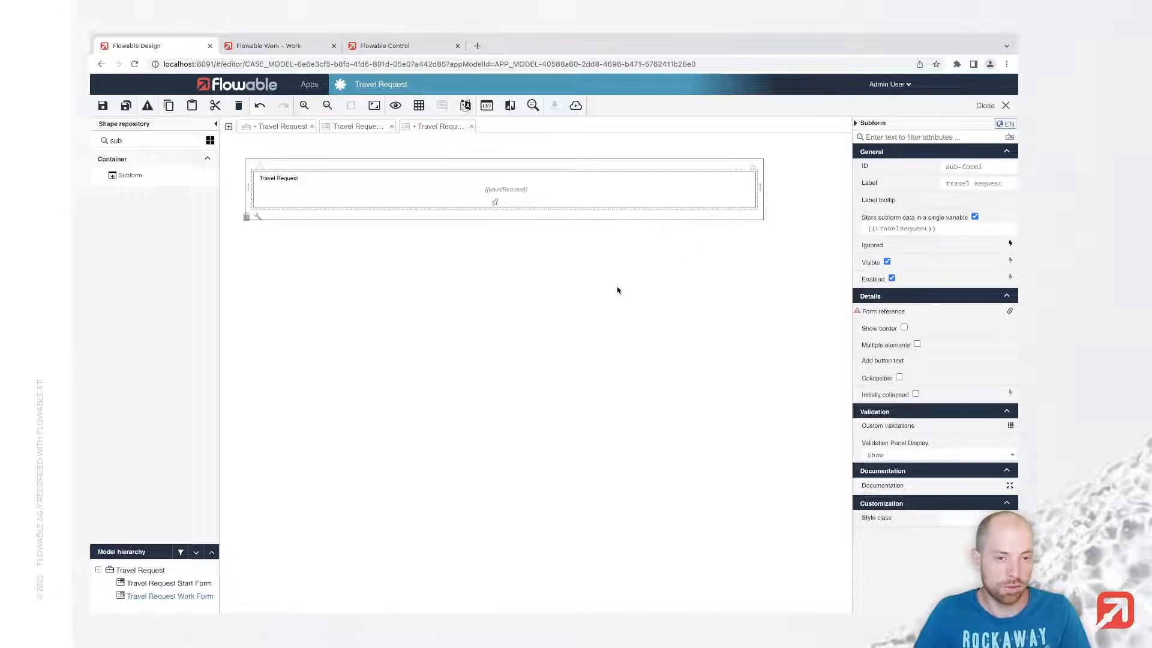
Link the Travel Request subform to the existing Travel Request Start Form.
left_click(905, 314)
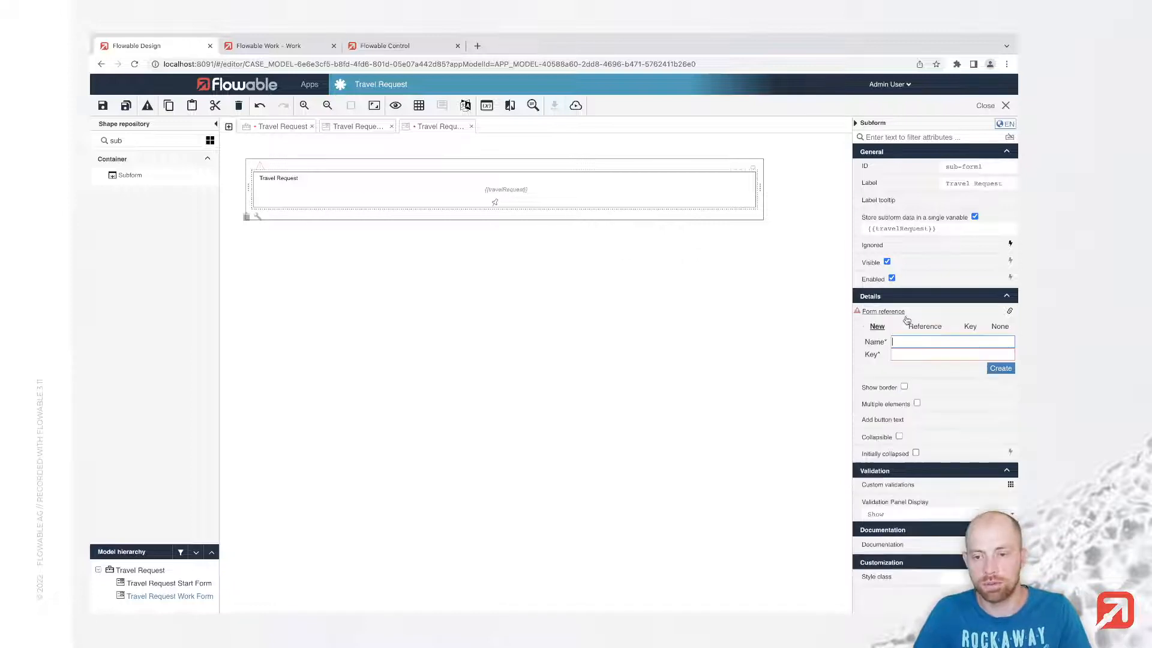
left_click(923, 329)
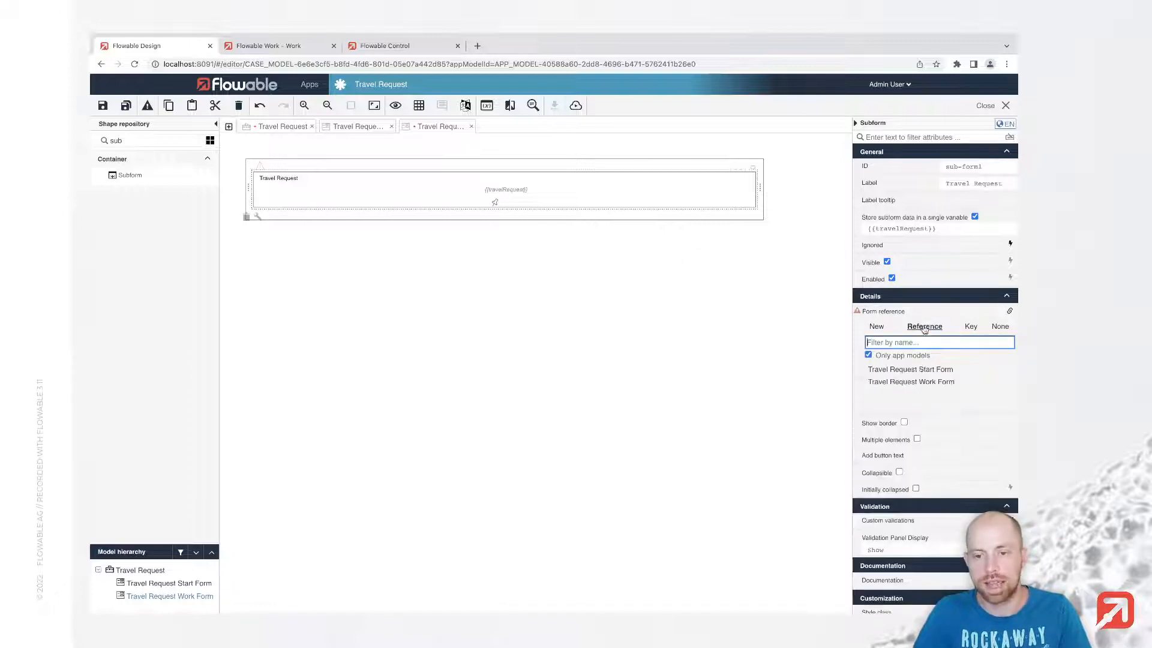
left_click(919, 371)
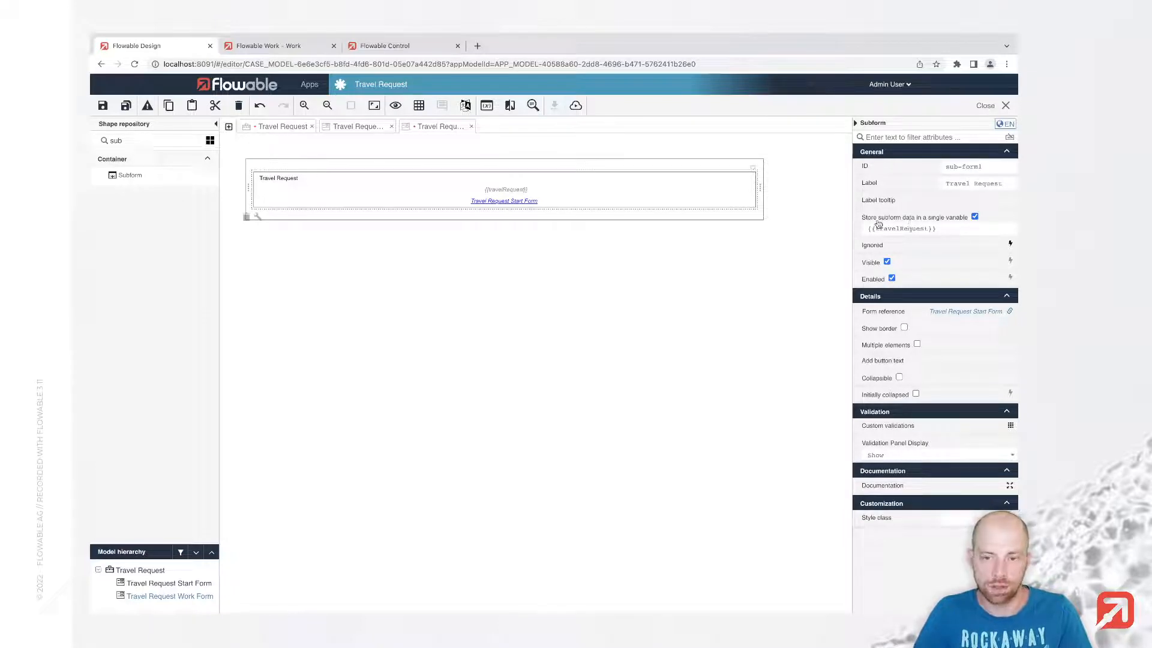
Turn off storing the subform data in a single variable and set the subform to not enabled.
left_click(974, 217)
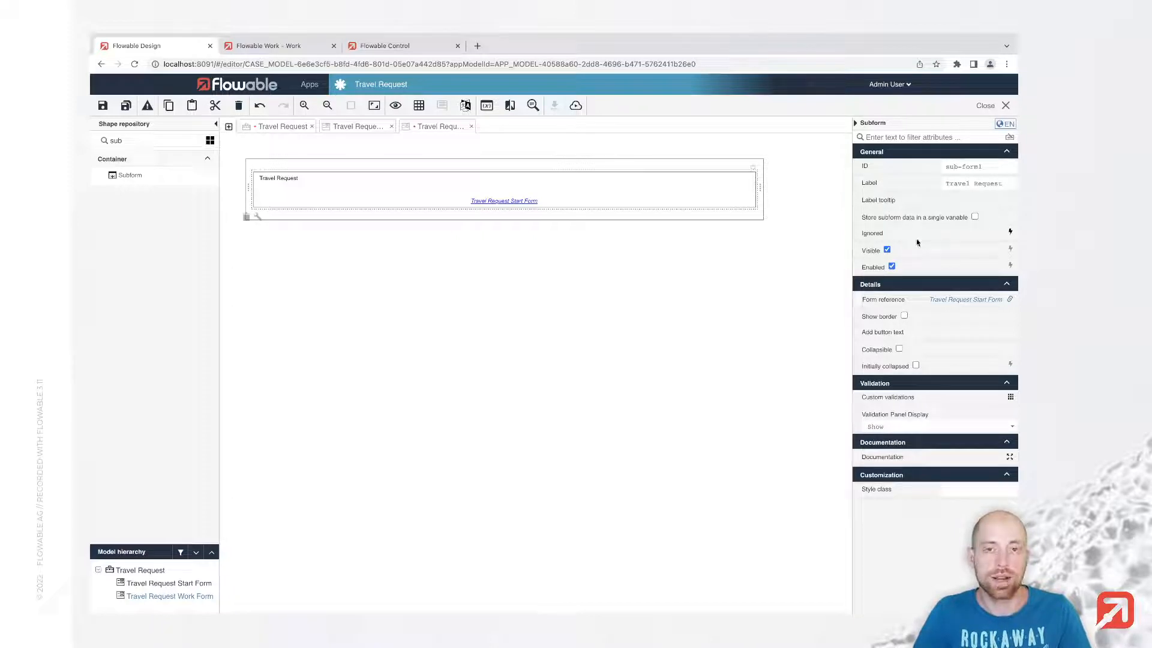
mouse_move(908, 243)
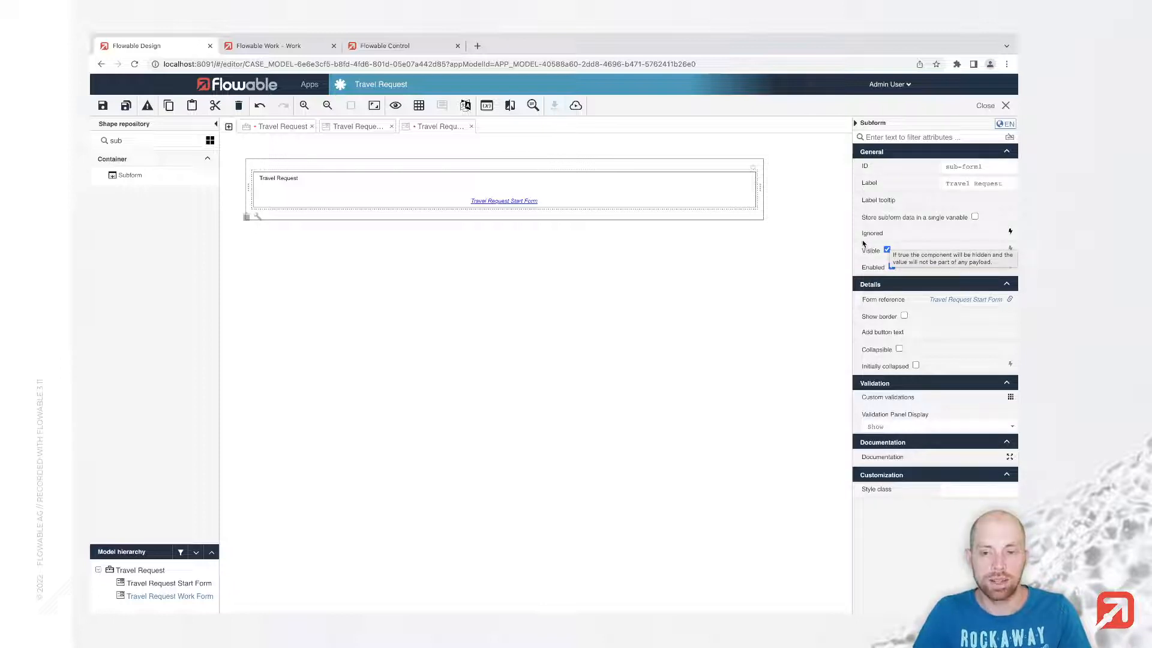
left_click(892, 267)
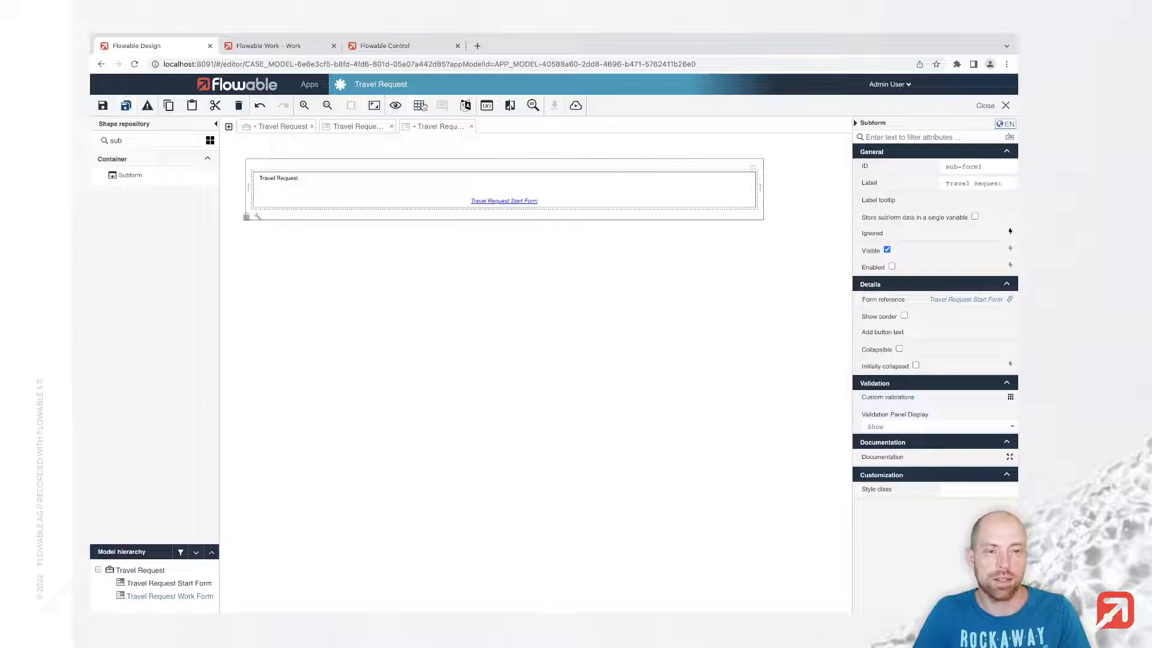
Check the work form in the runtime preview, then return to the Travel Request case model and save all models.
left_click(396, 107)
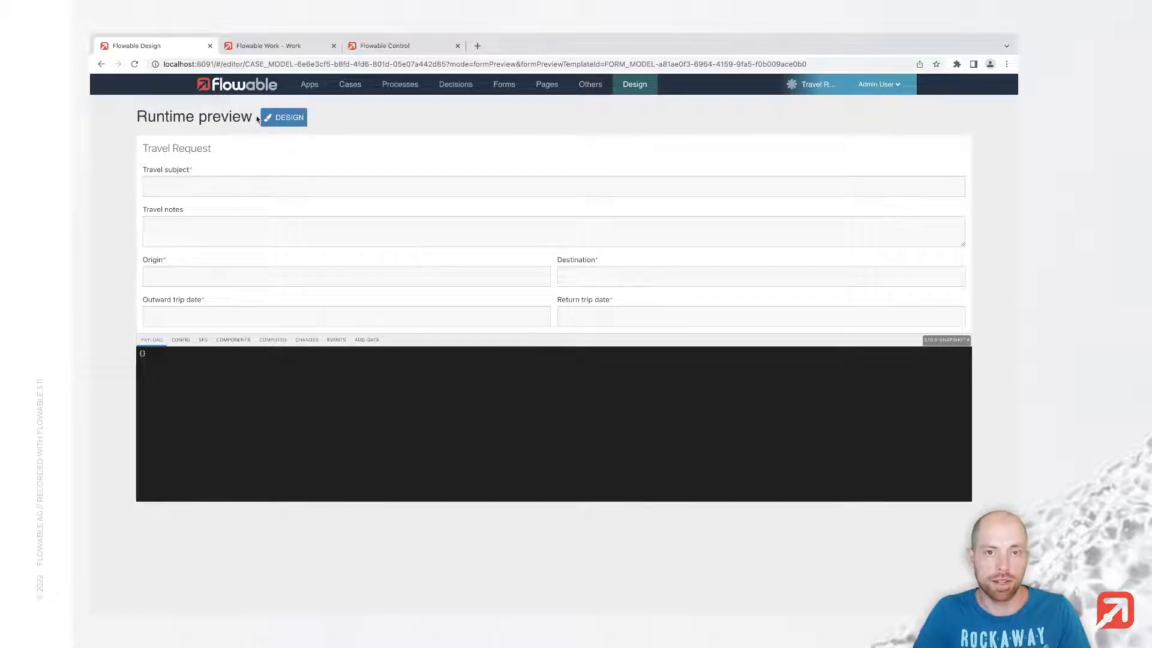
left_click(279, 120)
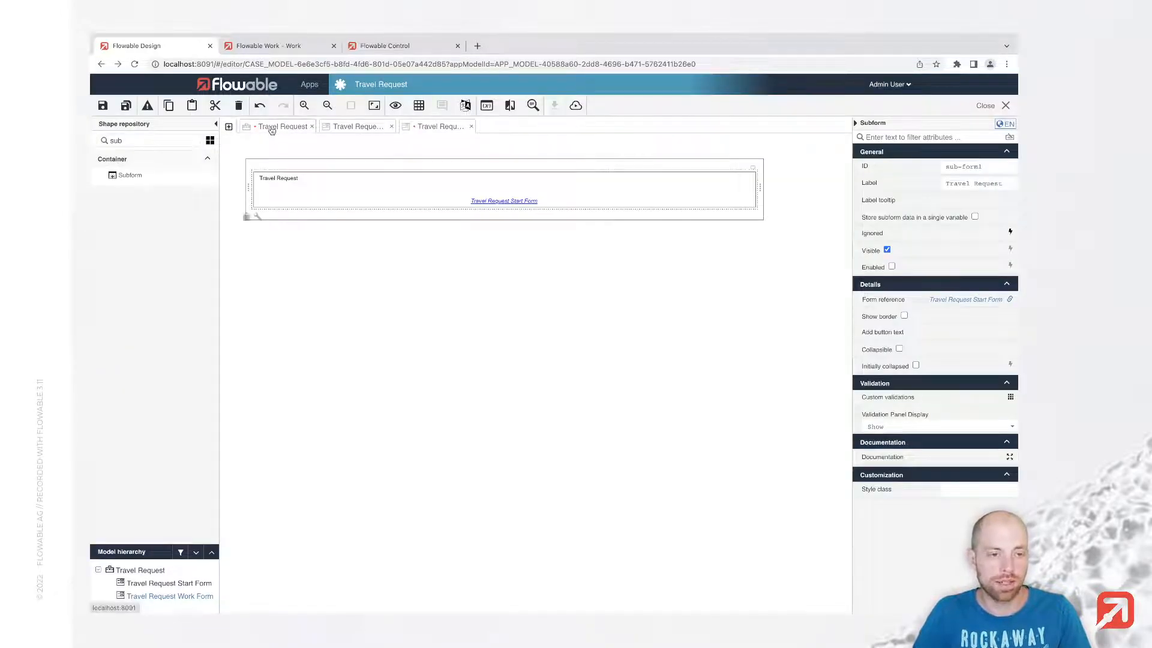
left_click(272, 127)
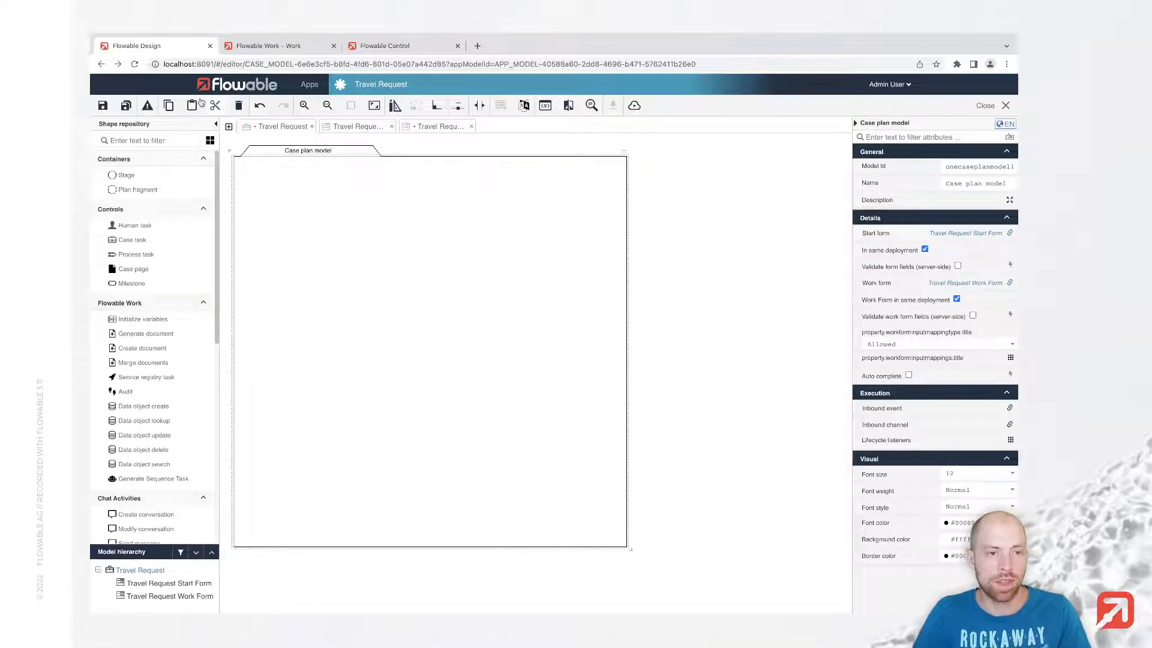
left_click(127, 107)
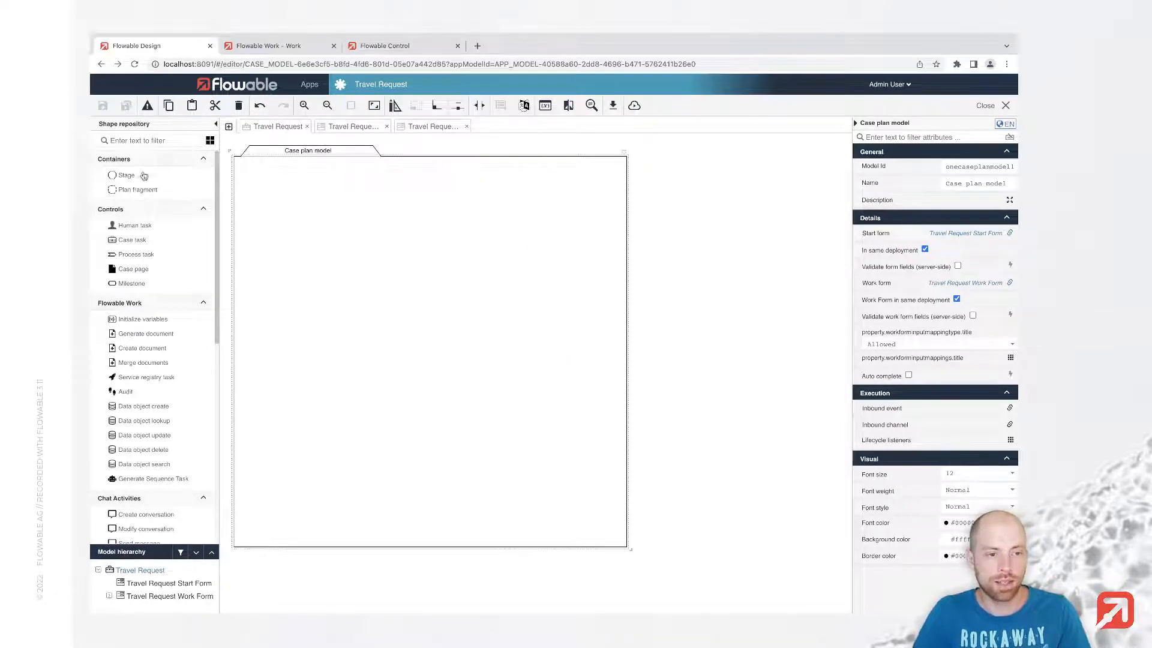
Add a stage in the upper part of the case plan model and name it "Define travel data".
left_click_drag(135, 175, 391, 233)
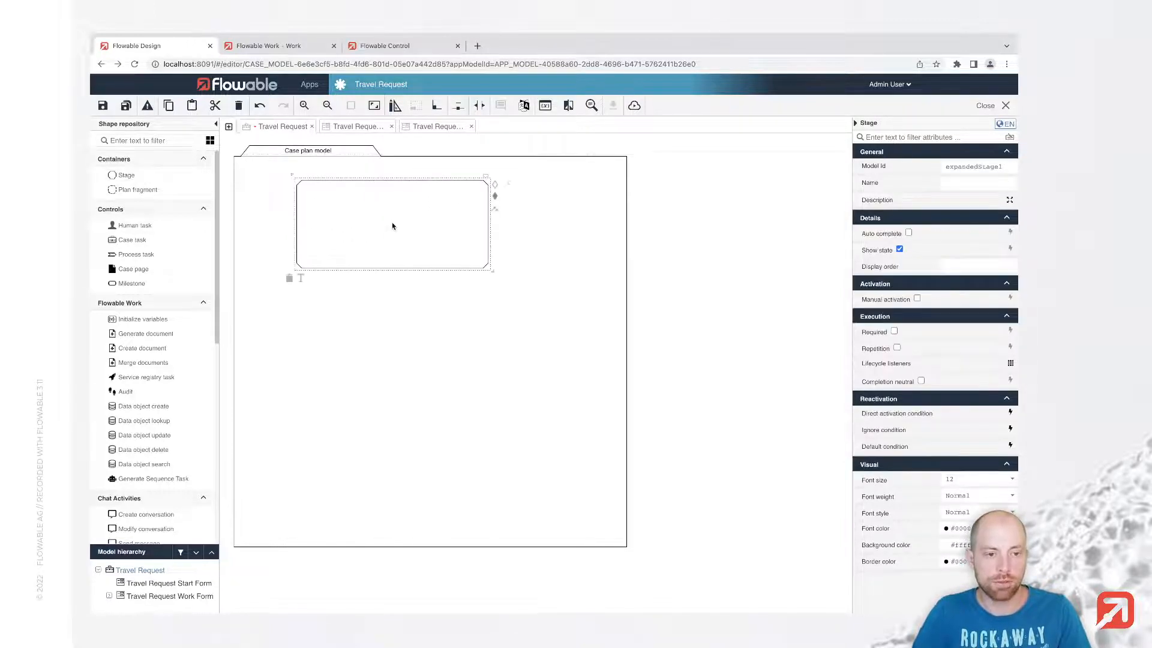
type("Define ")
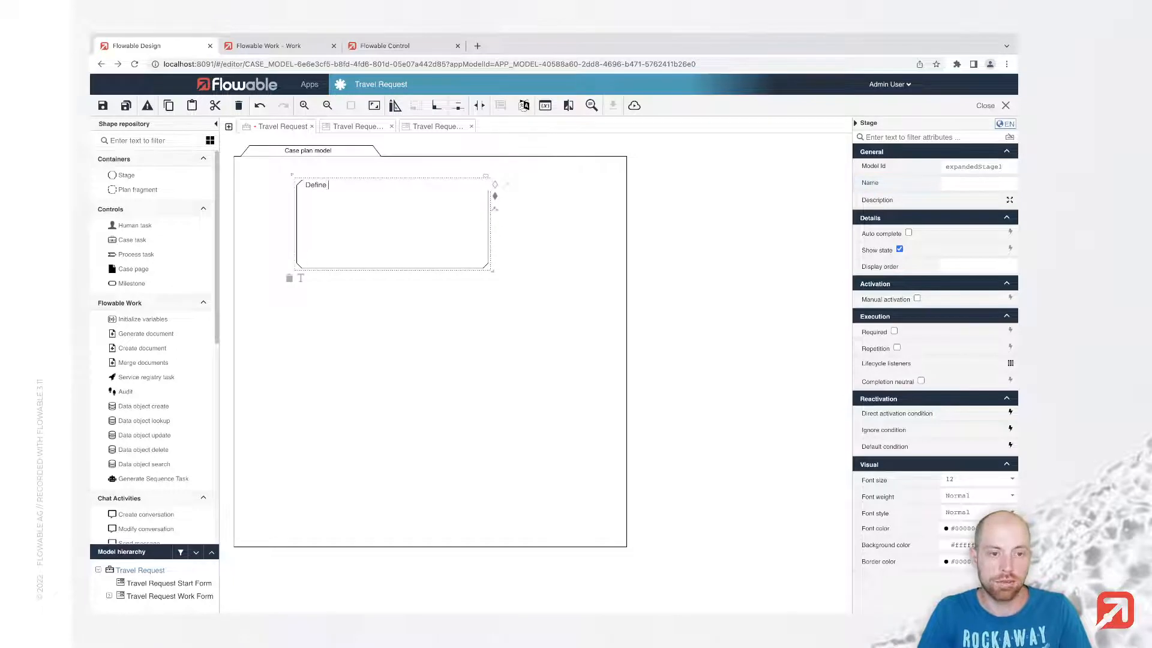
type("travel data")
key("Return")
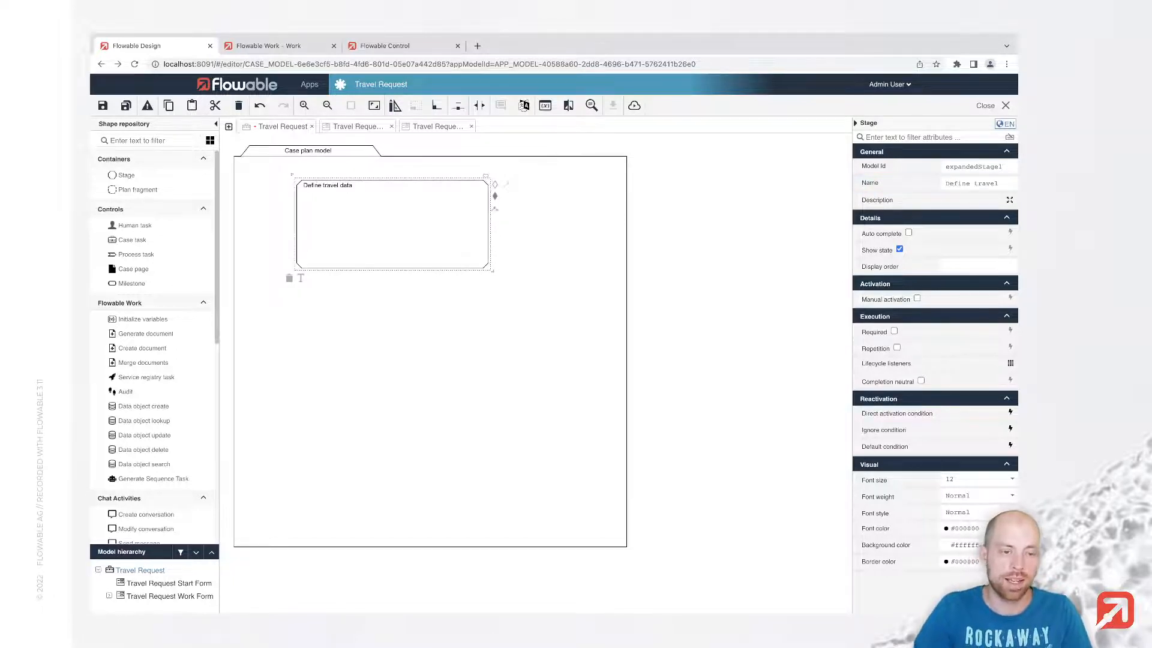
Add a second stage below the Define travel data stage and name it "Approve travel".
left_click_drag(126, 175, 398, 357)
double_click(399, 358)
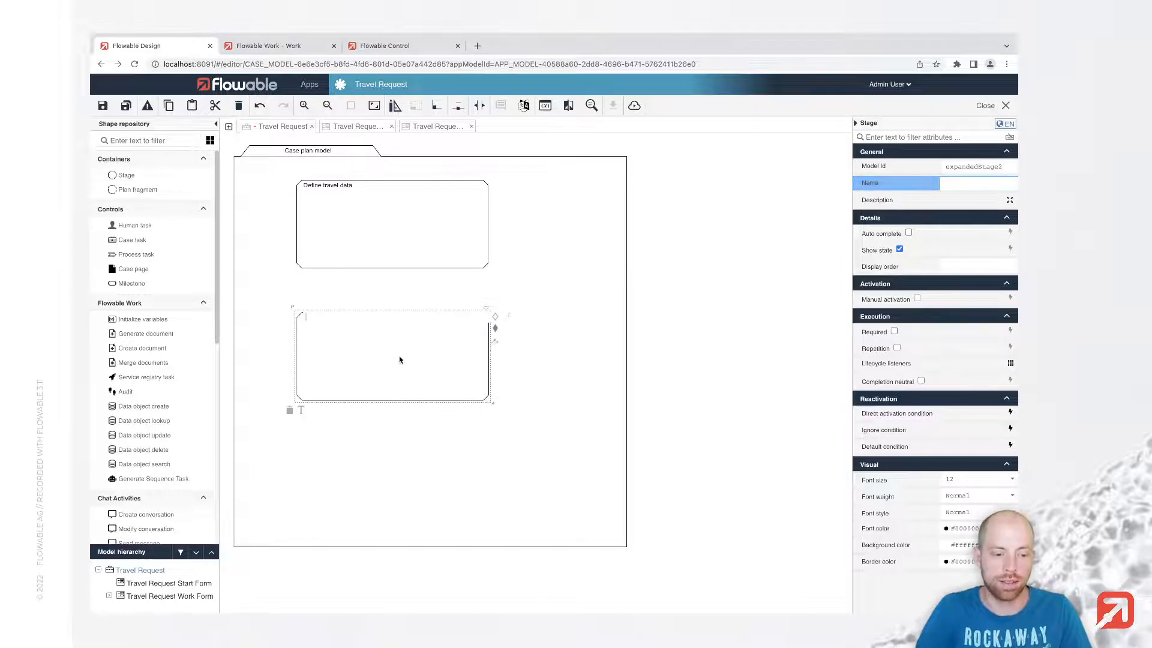
type("Approve travel")
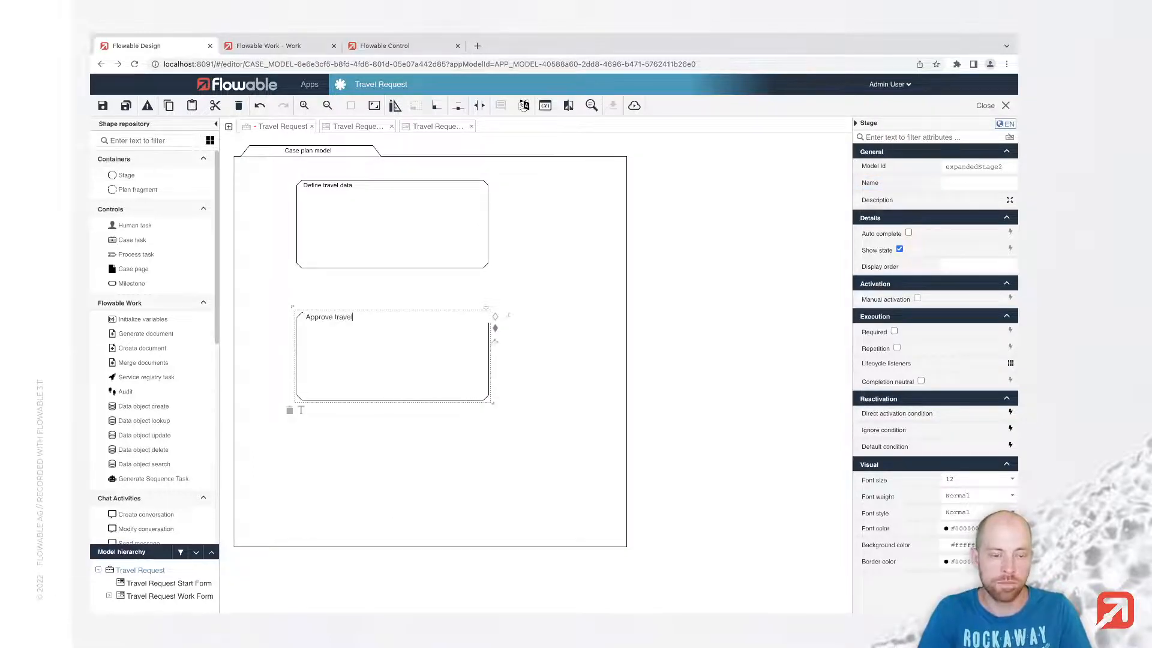
key("Return")
Add a third stage below the Approve travel stage and name it "Organize travel".
left_click_drag(127, 178, 393, 490)
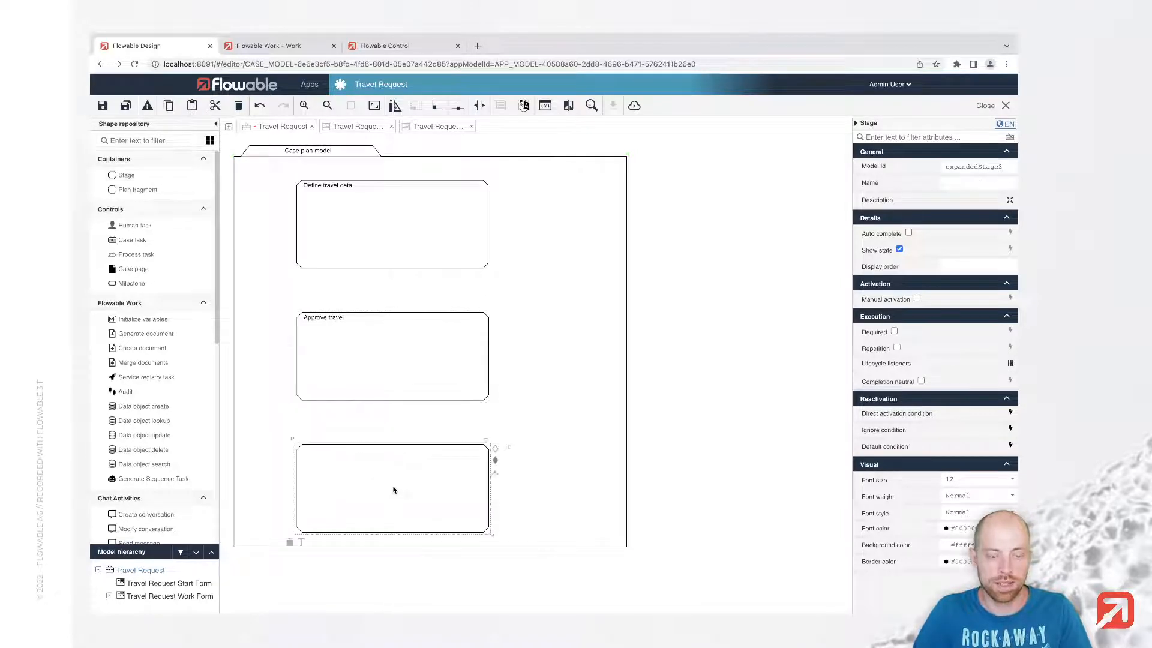
double_click(401, 486)
type("Organ")
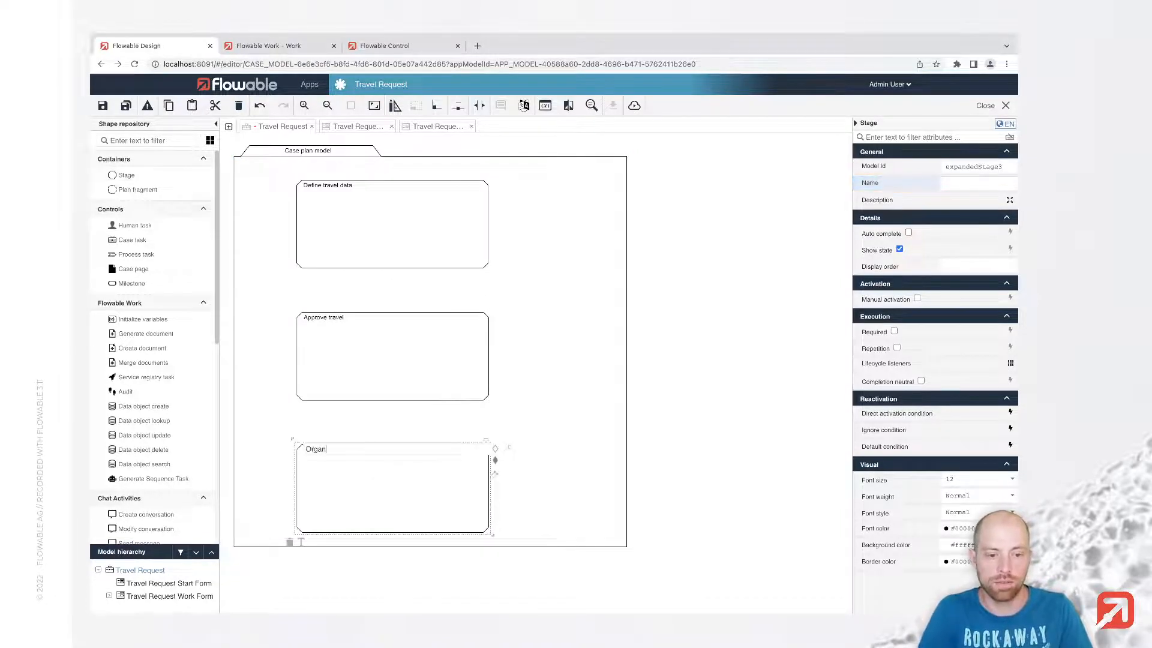
type("ize travel")
key("Return")
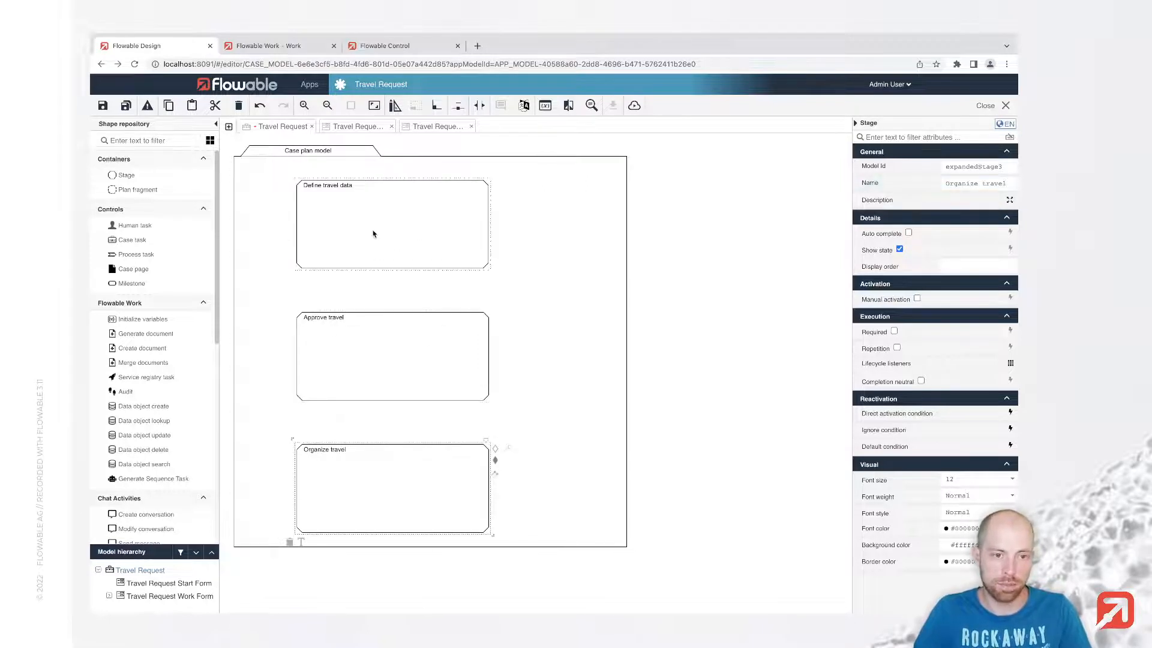
Move the three stages slightly upward inside the case plan model, keeping them stacked in a column.
left_click_drag(372, 233, 372, 225)
left_click_drag(380, 349, 381, 333)
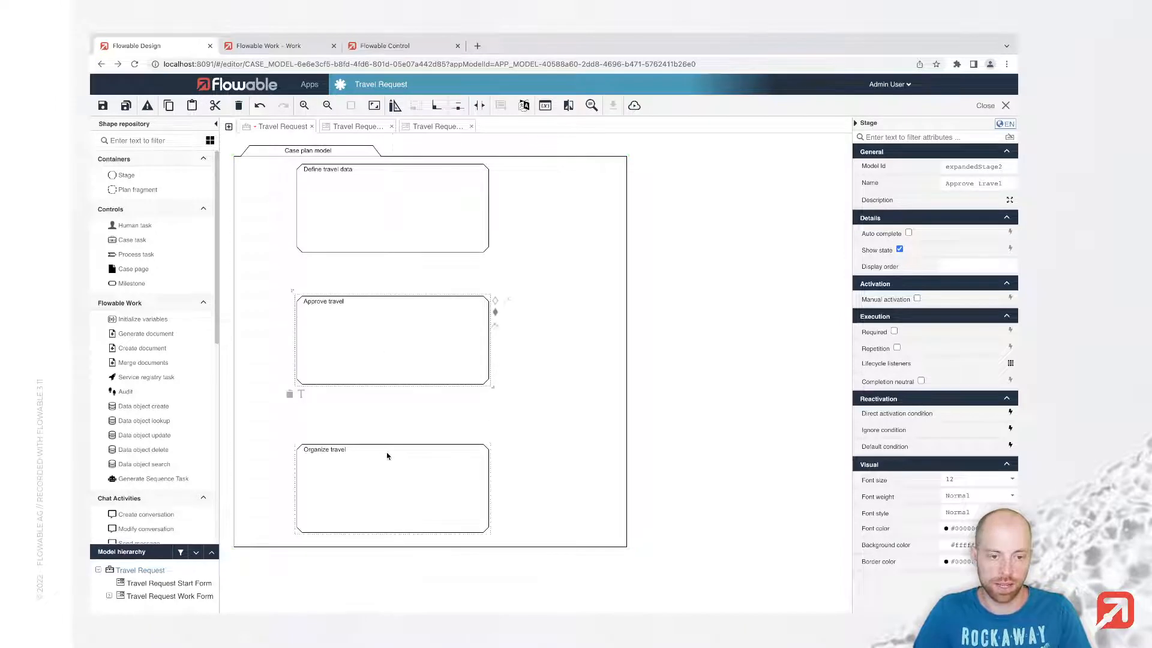
left_click_drag(387, 456, 388, 458)
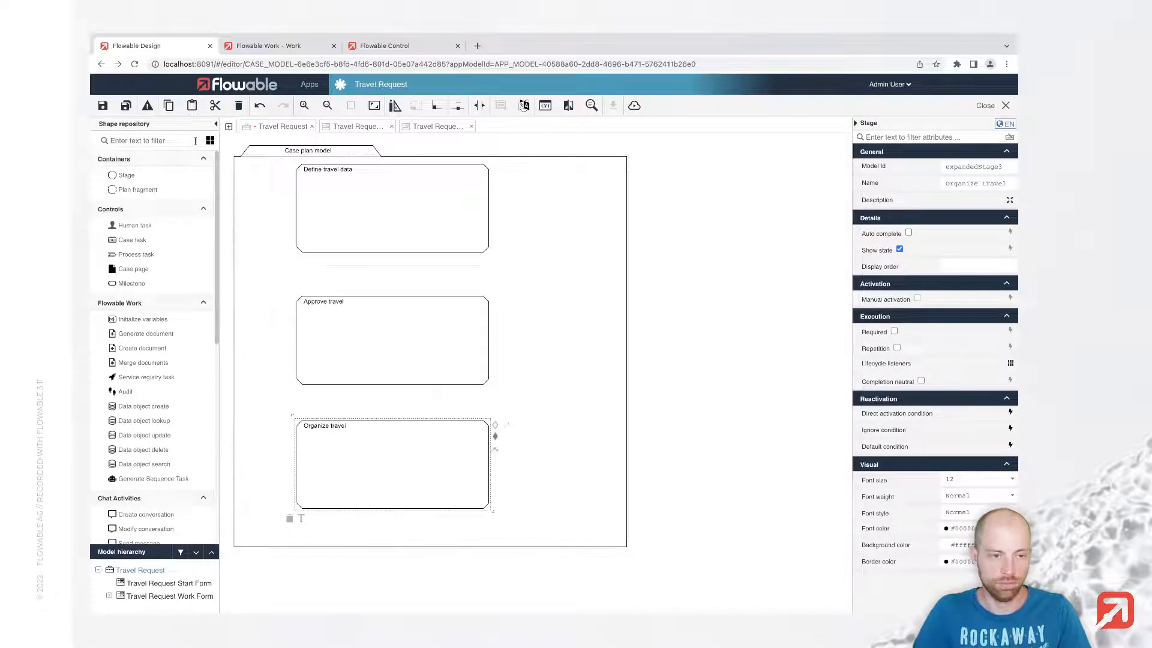
Save the case model and publish the Travel Request app.
left_click(103, 105)
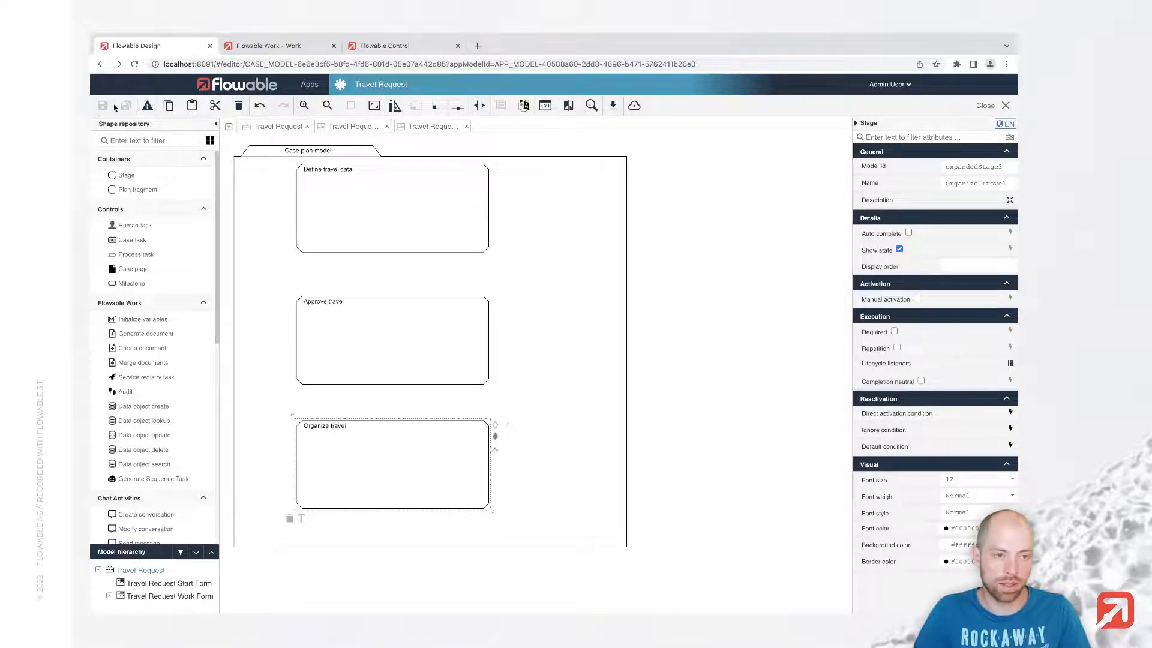
left_click(634, 106)
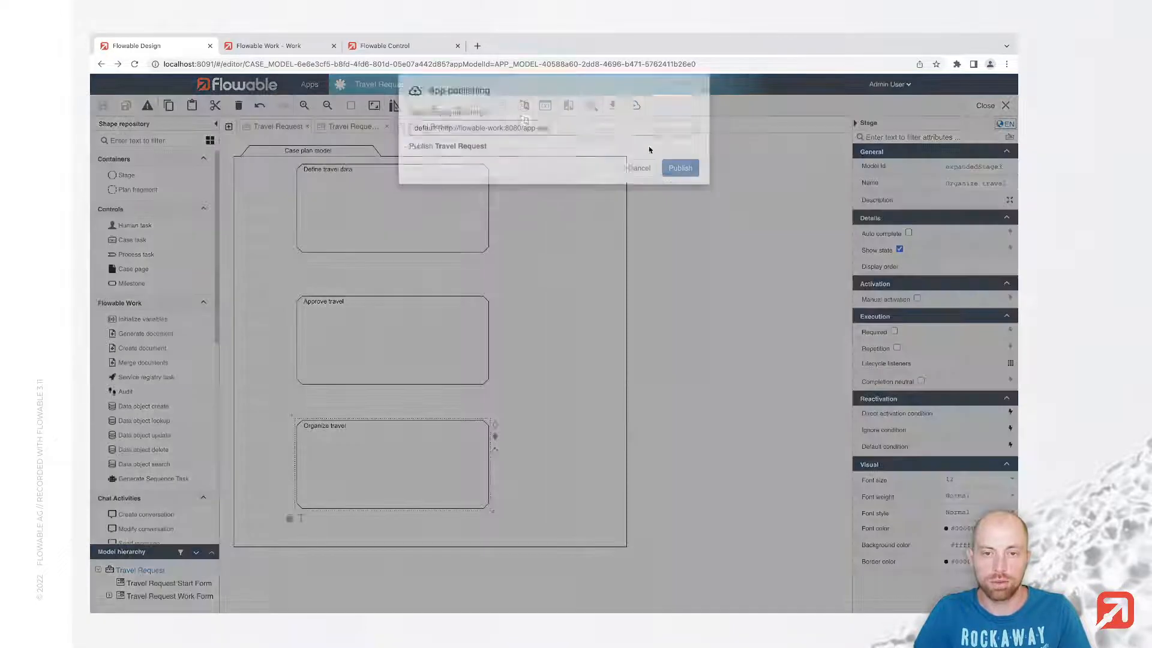
left_click(682, 184)
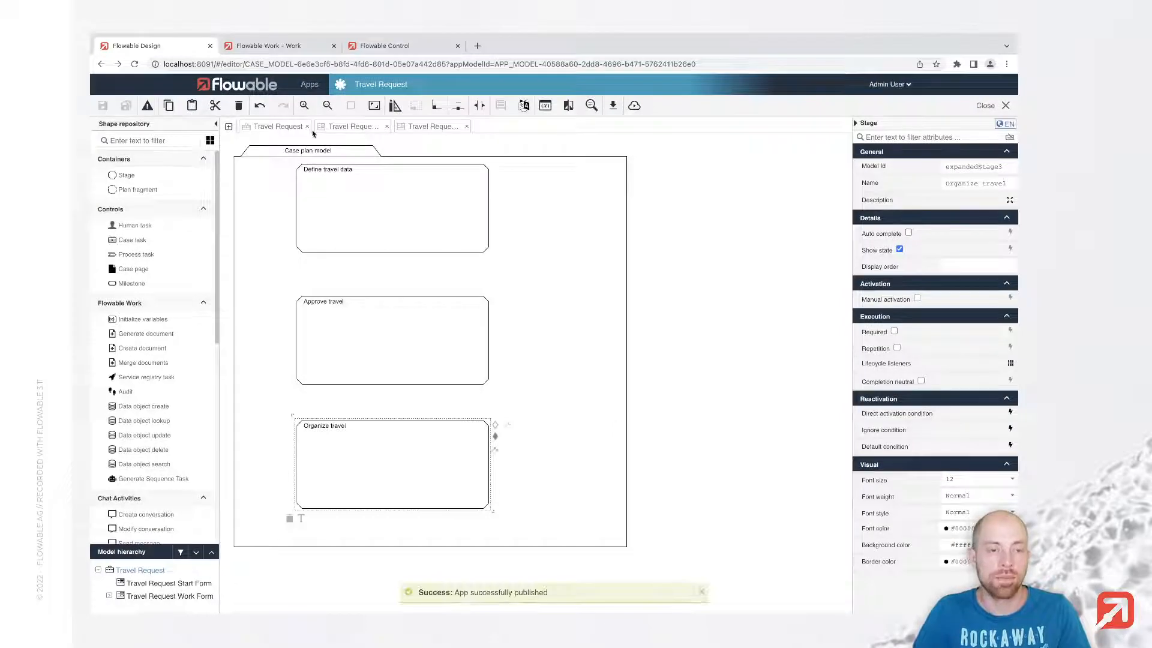
Switch to Flowable Work and create a new work item to check the Travel Request start form.
left_click(281, 49)
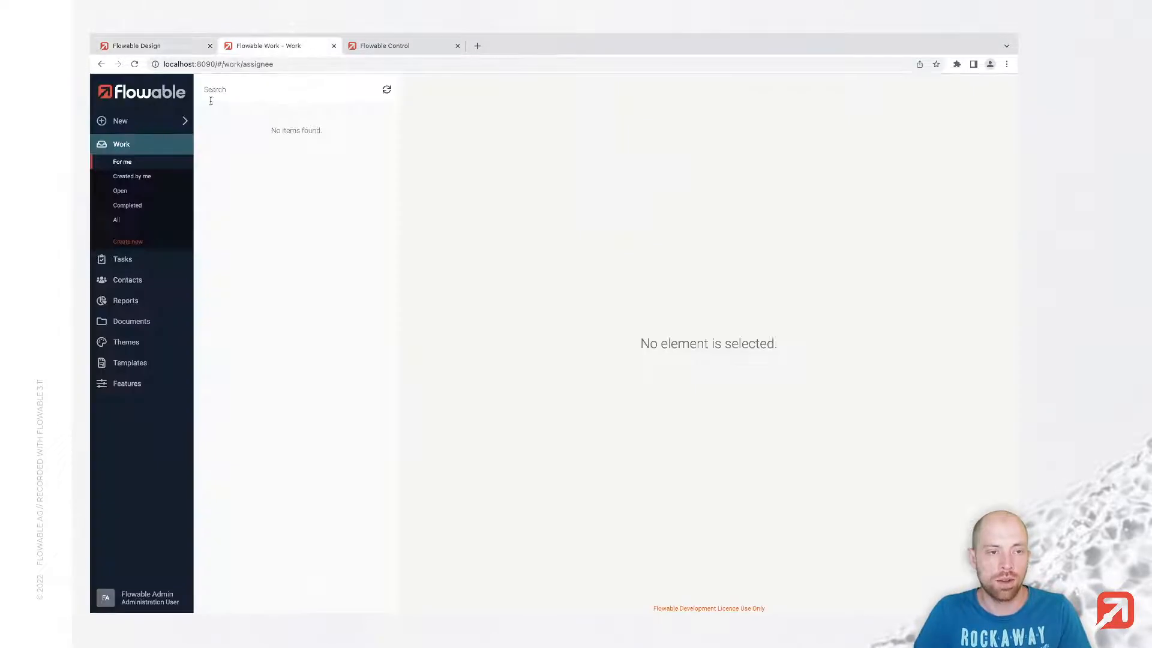
left_click(150, 125)
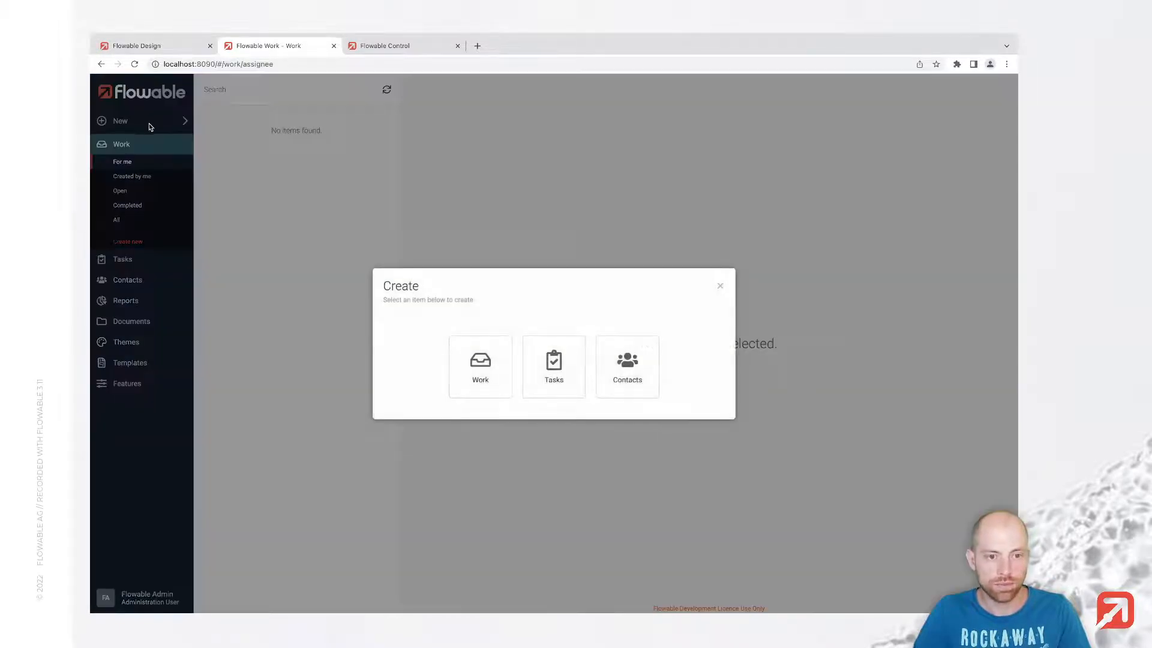
left_click(475, 372)
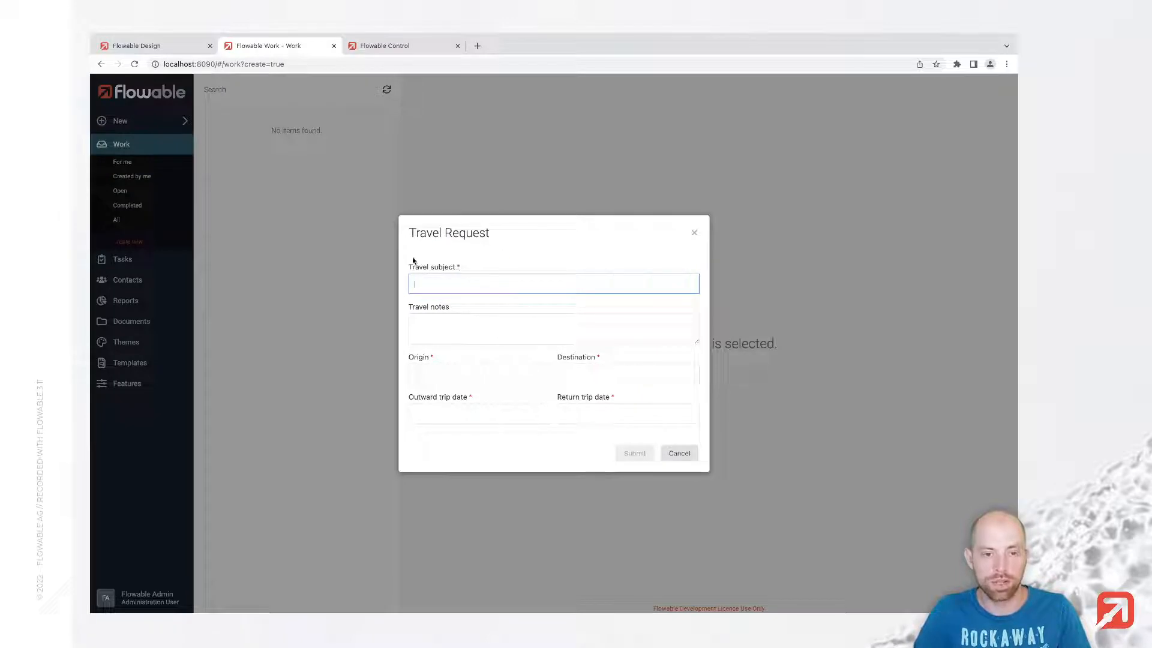
left_click(444, 328)
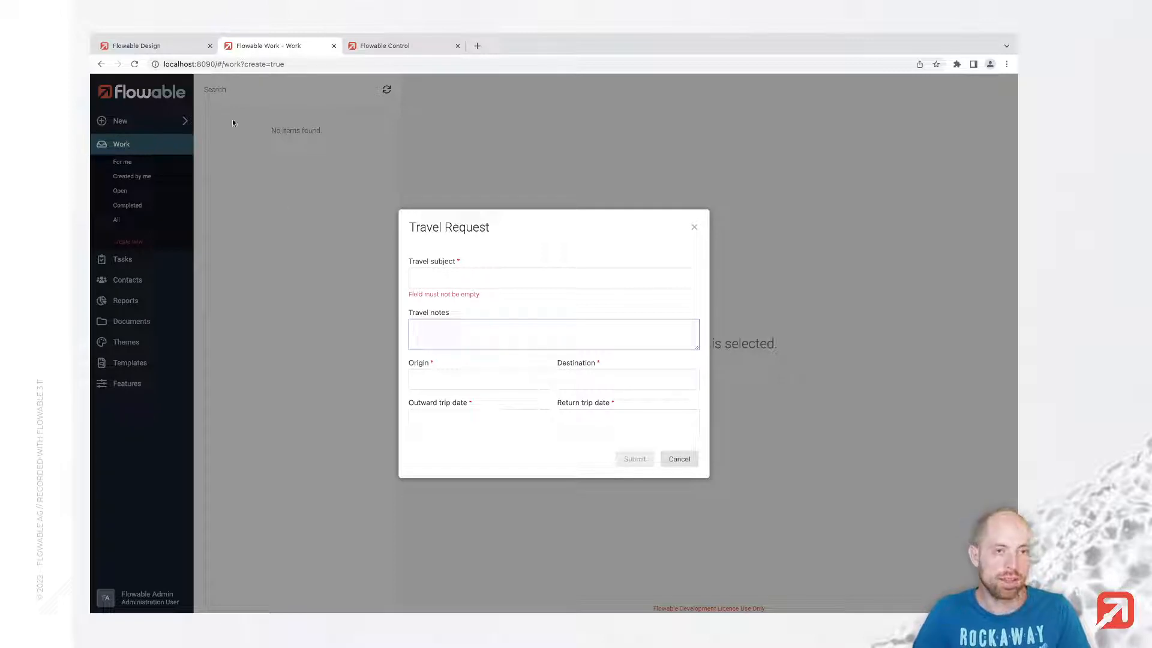
Switch back to Flowable Design and show the form-level properties of the Travel Request Start Form.
left_click(192, 46)
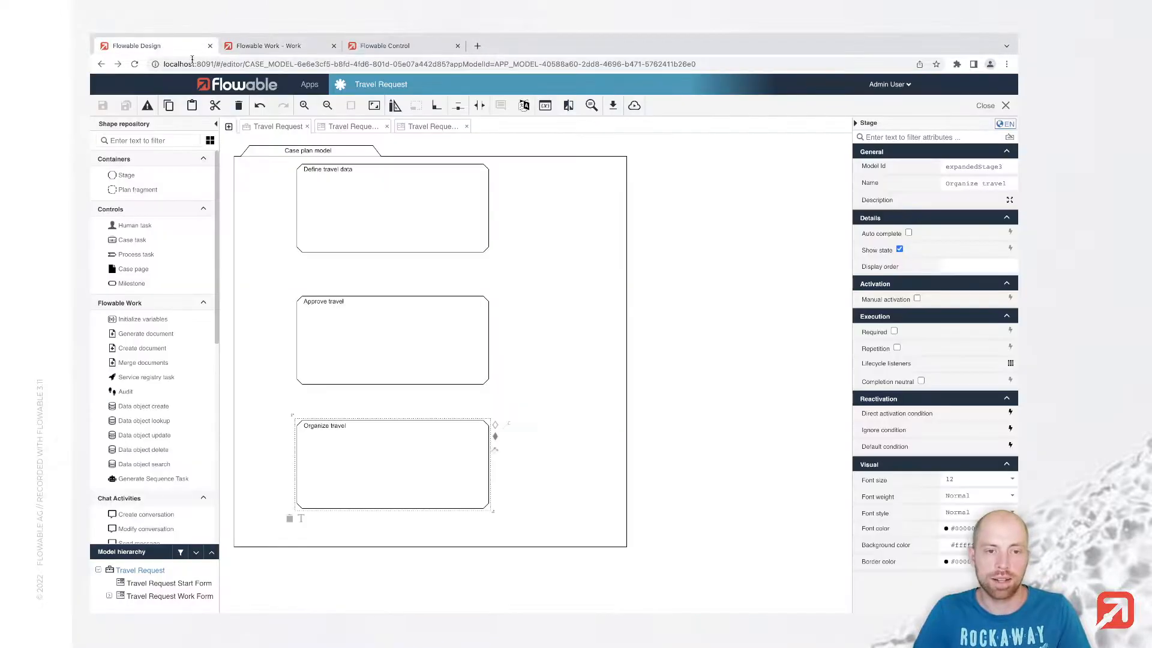
left_click(347, 128)
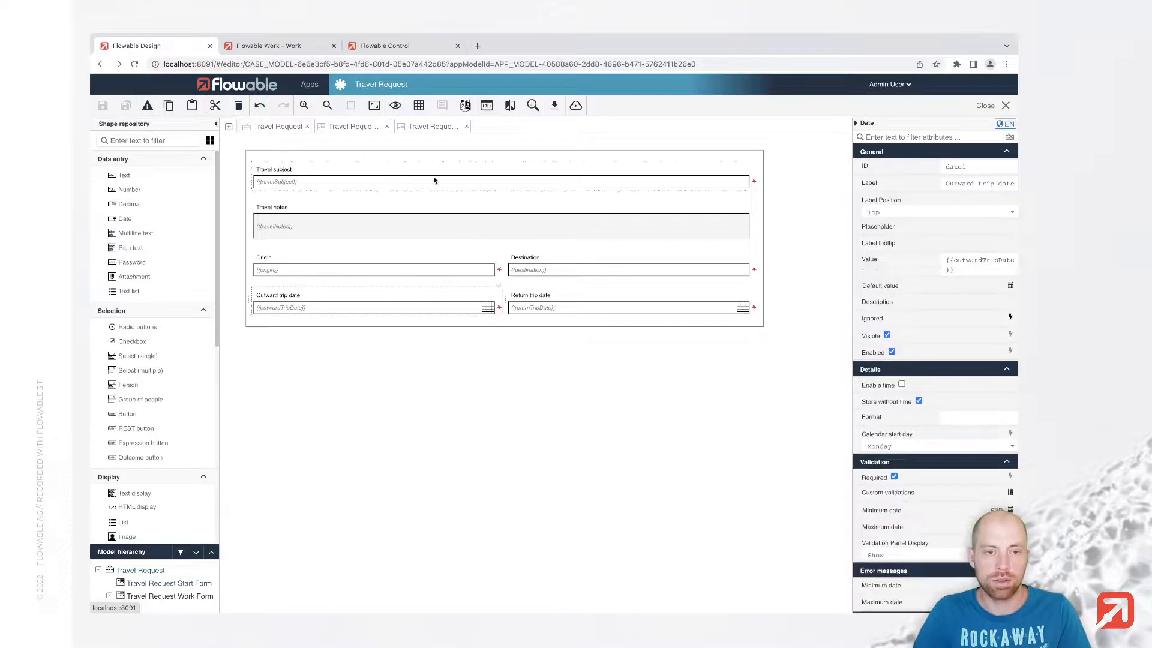
left_click(503, 392)
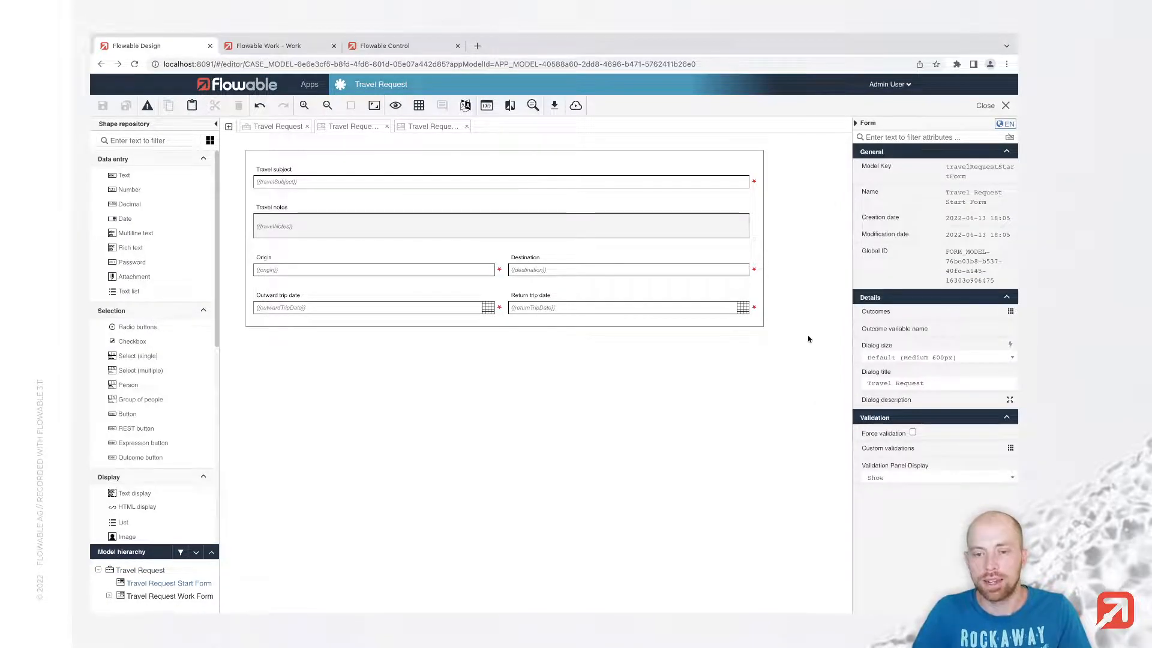
Add a start form outcome labelled "Create travel request" with the value createTravelRequest.
left_click(887, 313)
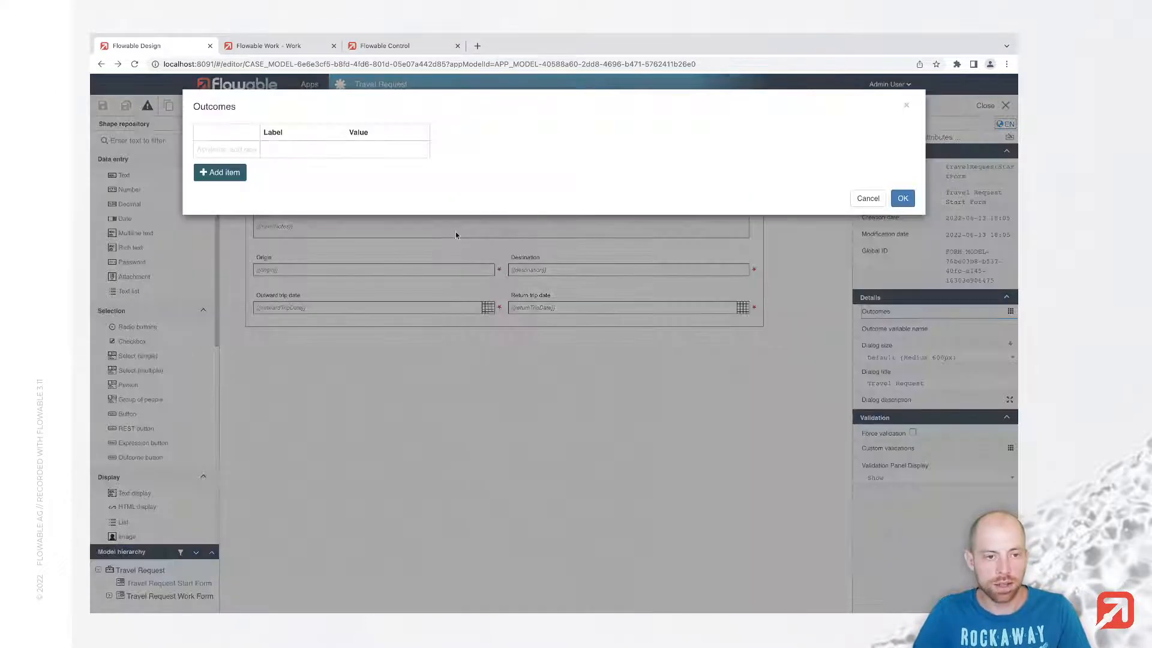
left_click(224, 172)
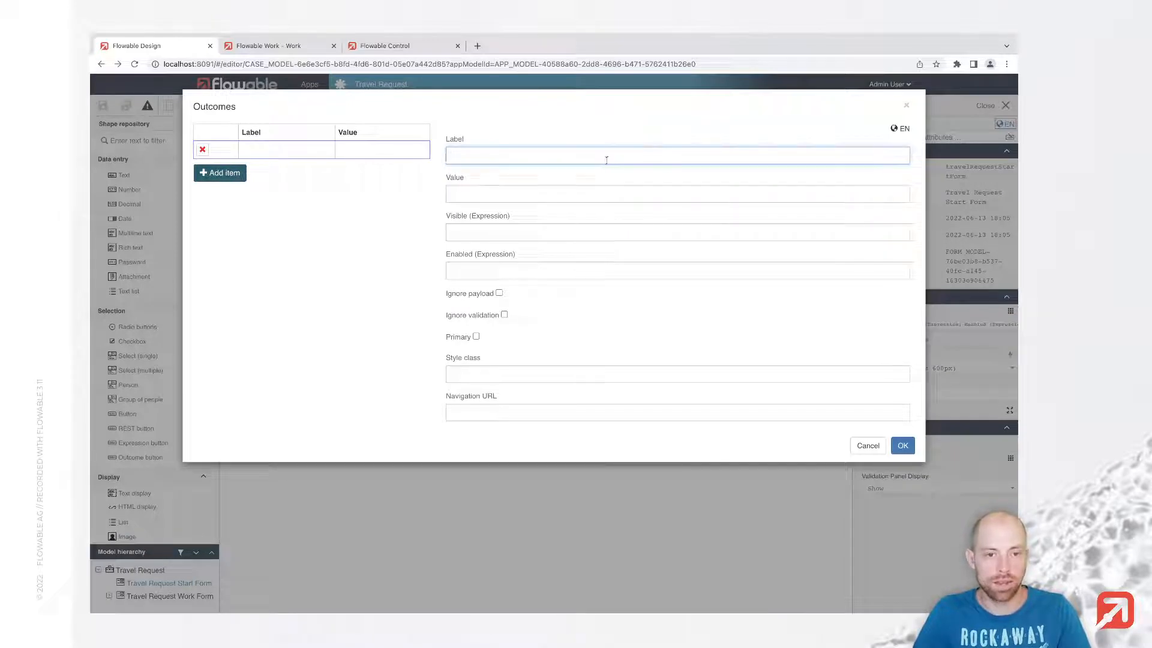
type("Create ")
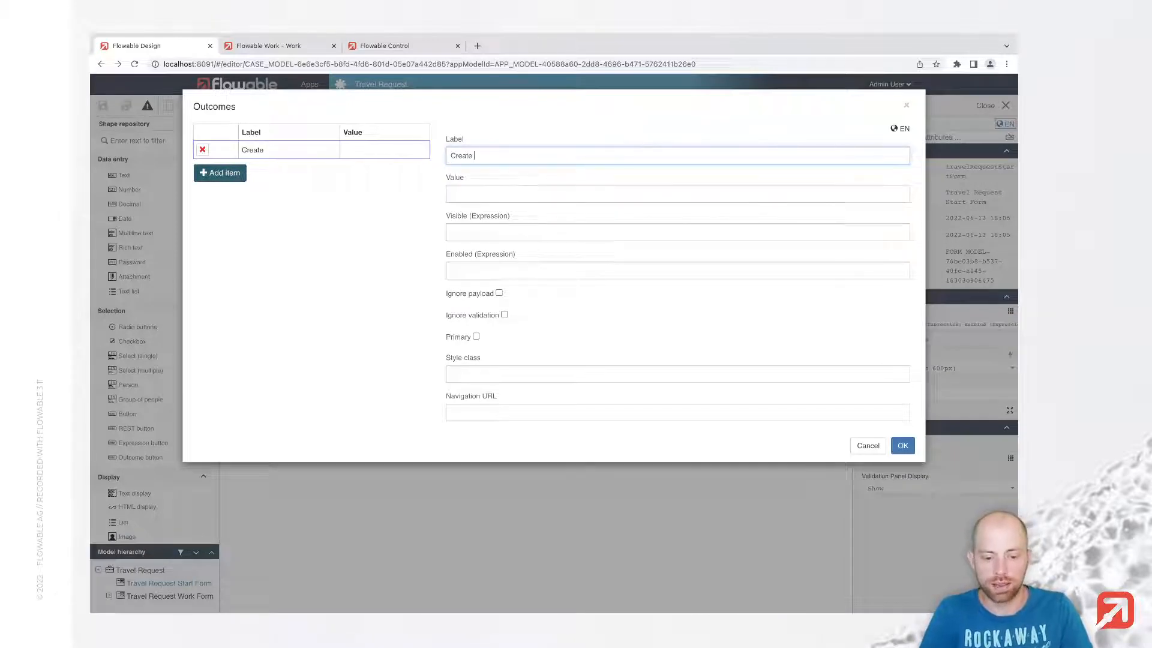
type("travel request")
key("Tab")
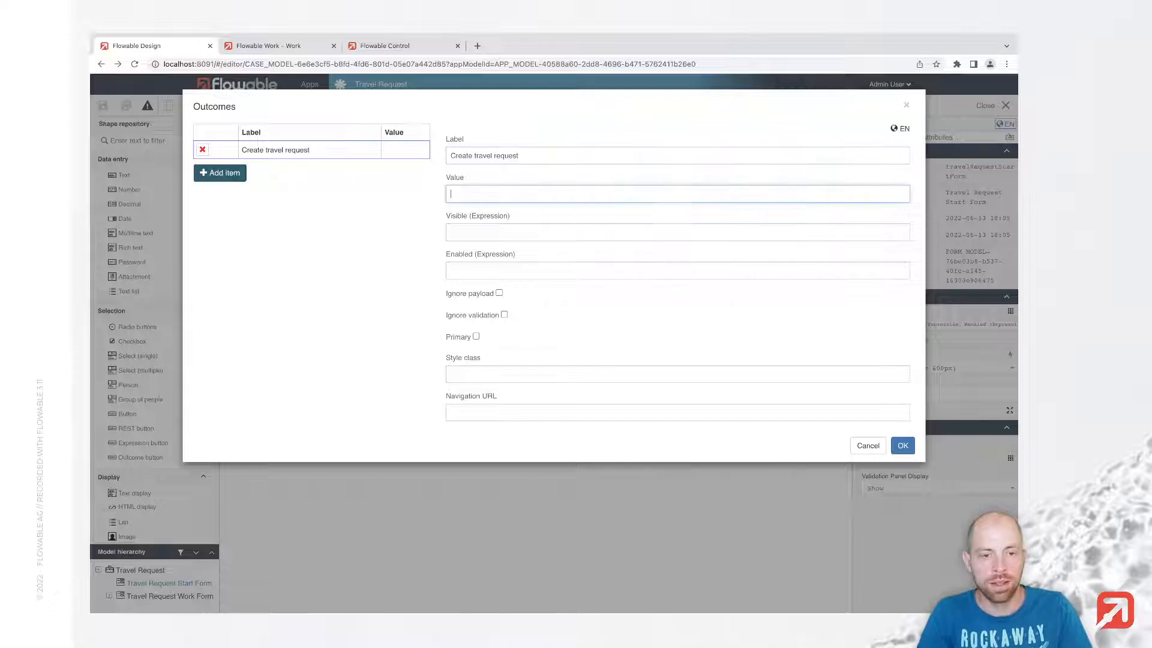
type("createTra")
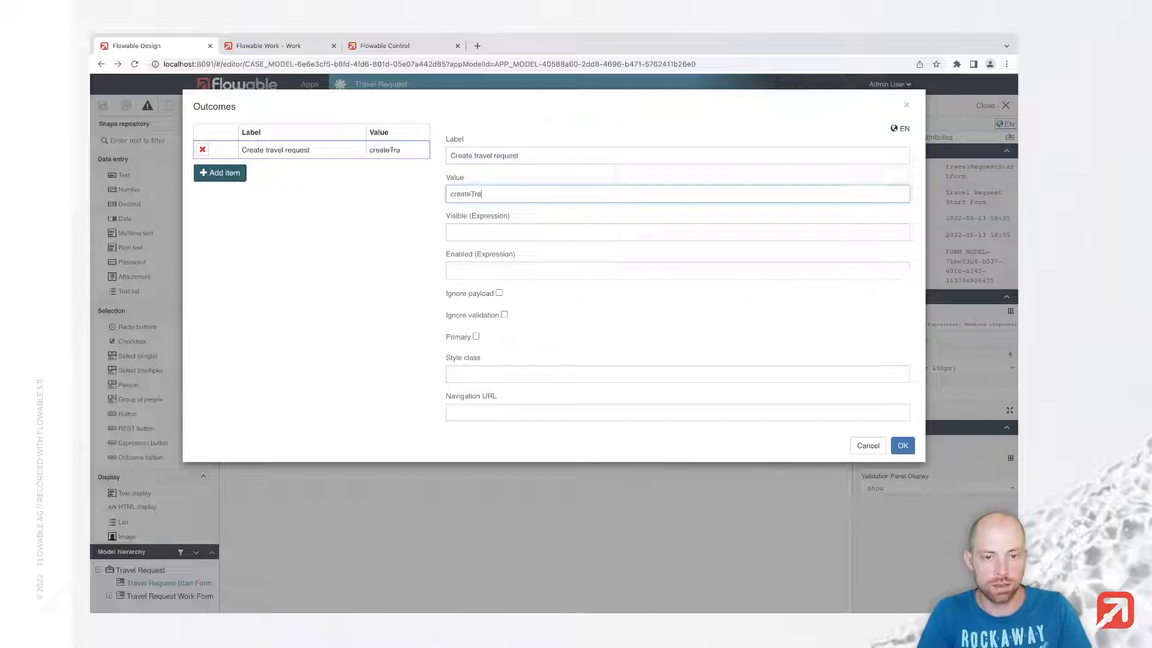
type("velRequest")
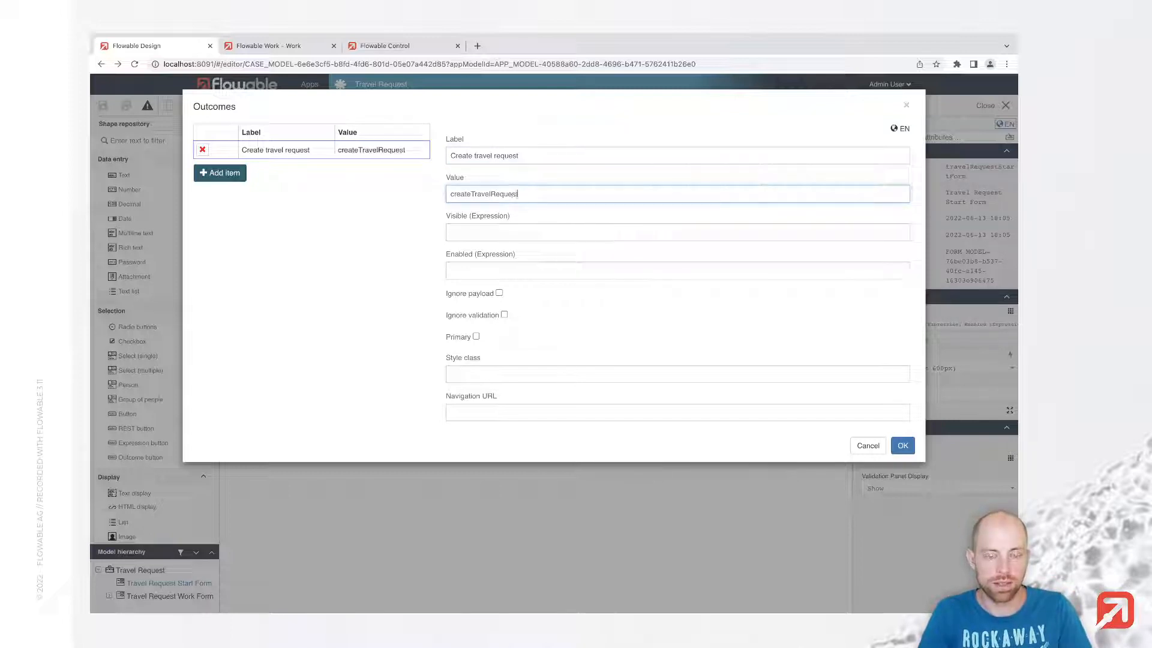
left_click(902, 445)
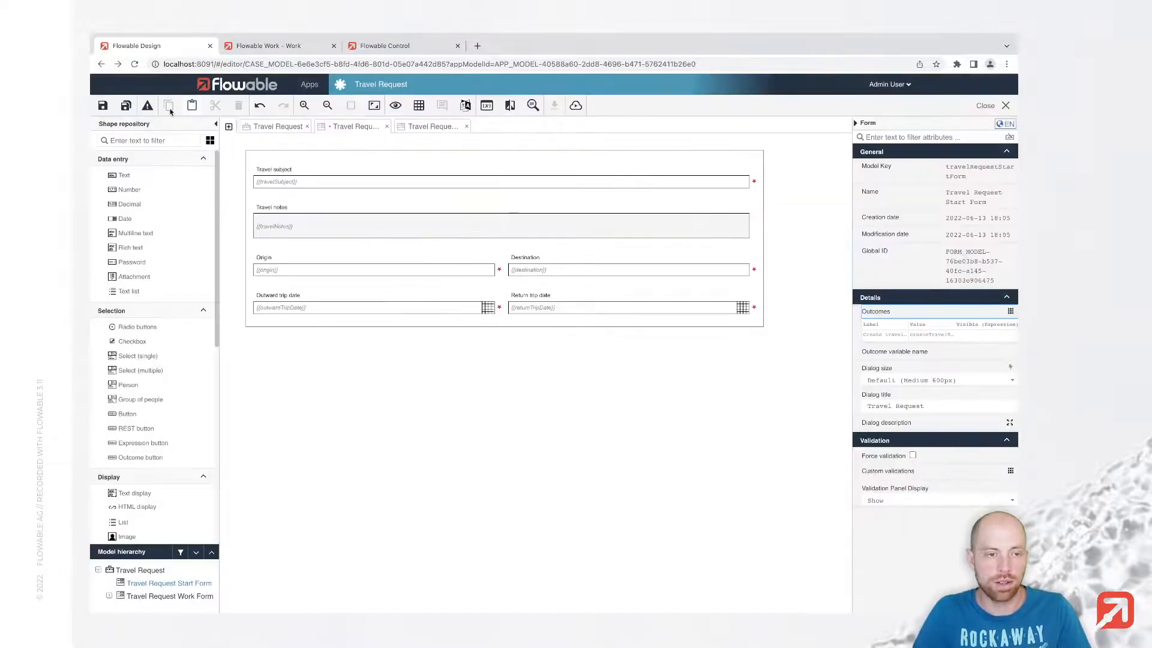
Save all models and publish the Travel Request app again.
left_click(125, 106)
left_click(575, 107)
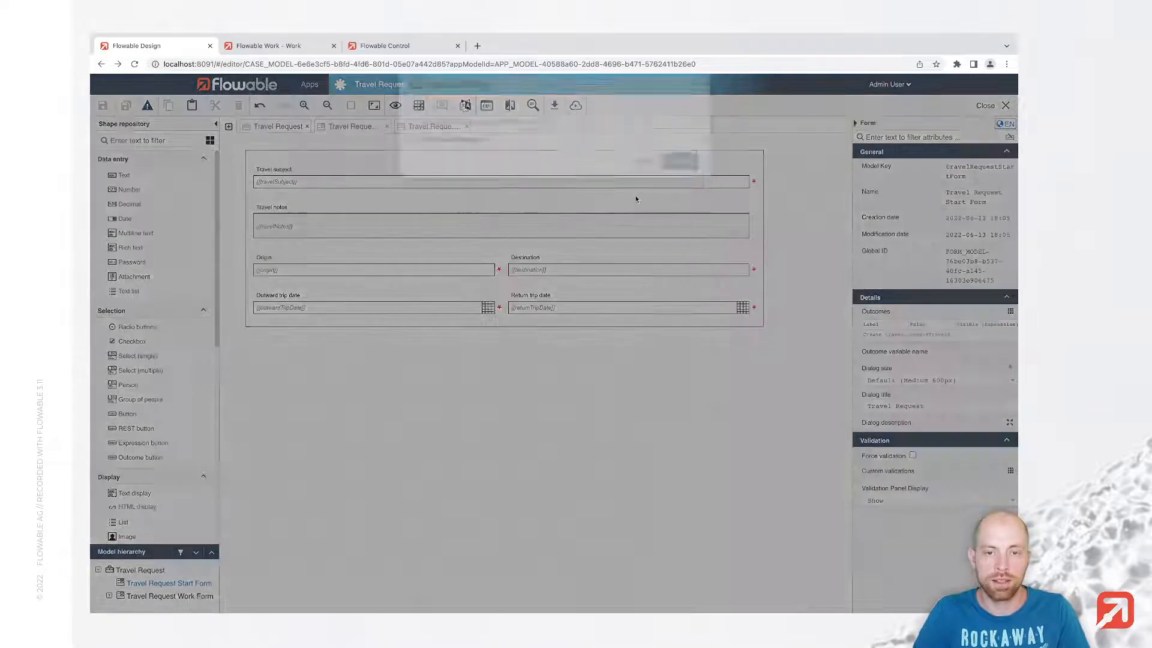
left_click(691, 183)
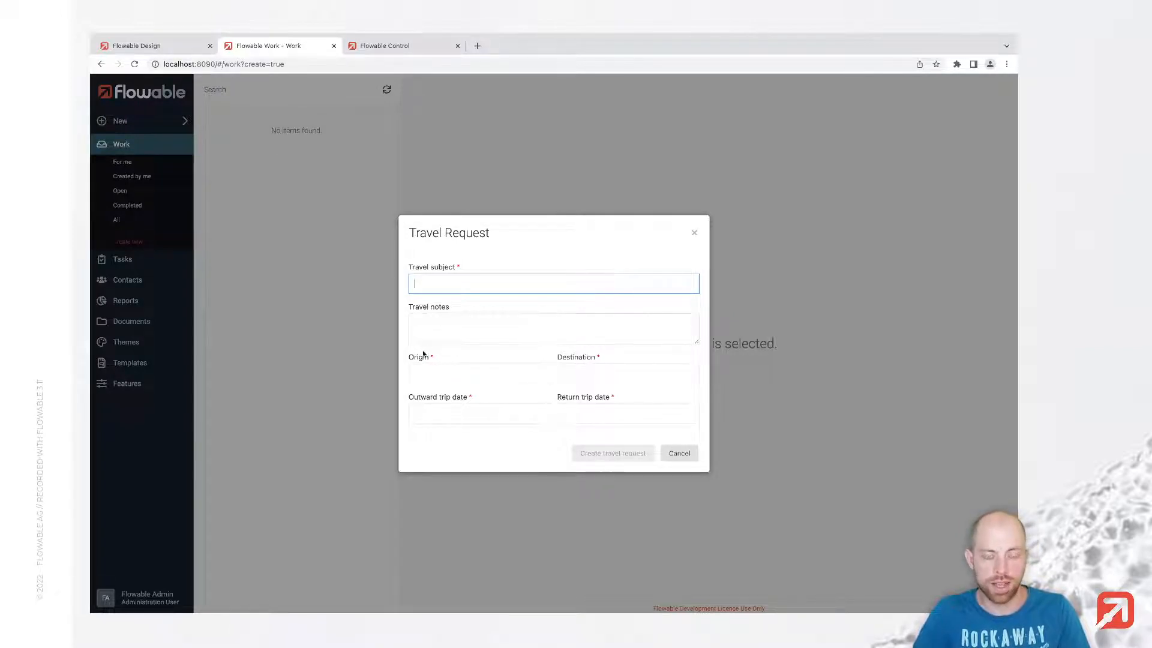
Compare the Travel Request dialog heading in Flowable Work with the start form's Dialog title property in Flowable Design, then return to Flowable Work.
left_click_drag(411, 233, 499, 234)
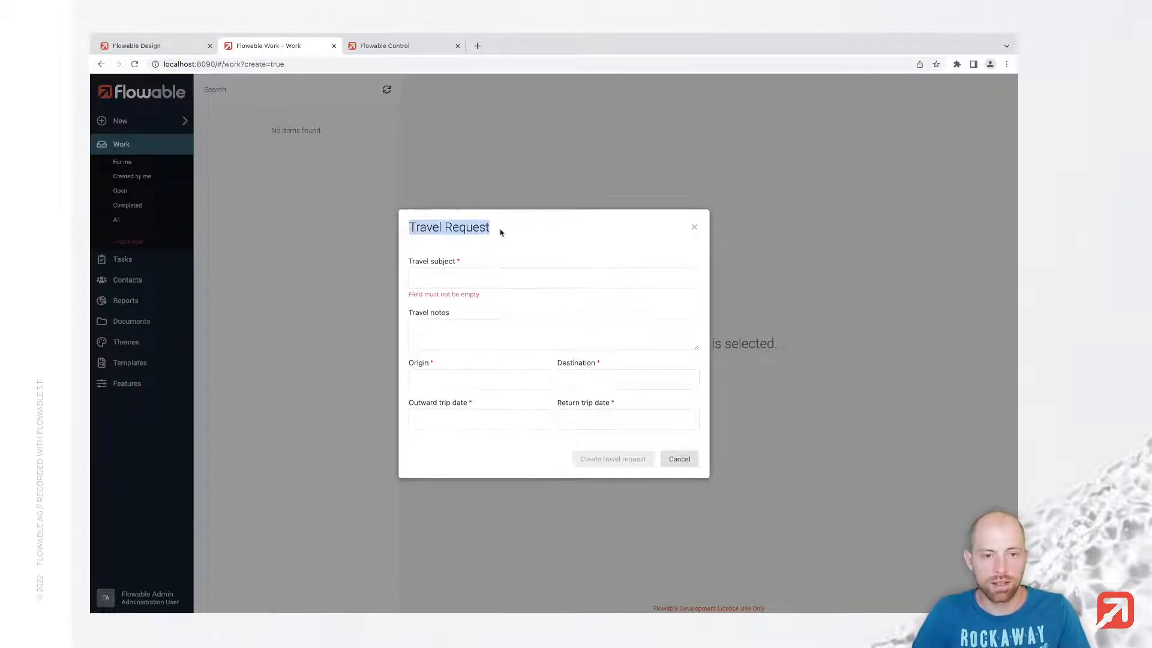
left_click(191, 46)
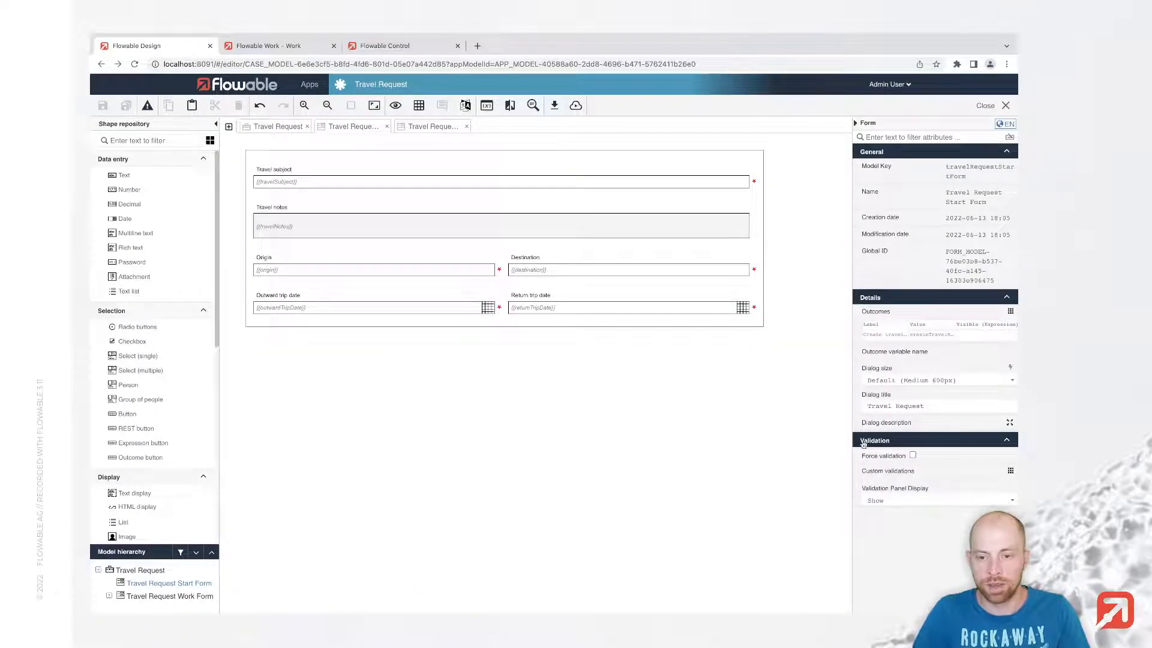
left_click_drag(927, 406, 866, 406)
left_click(292, 46)
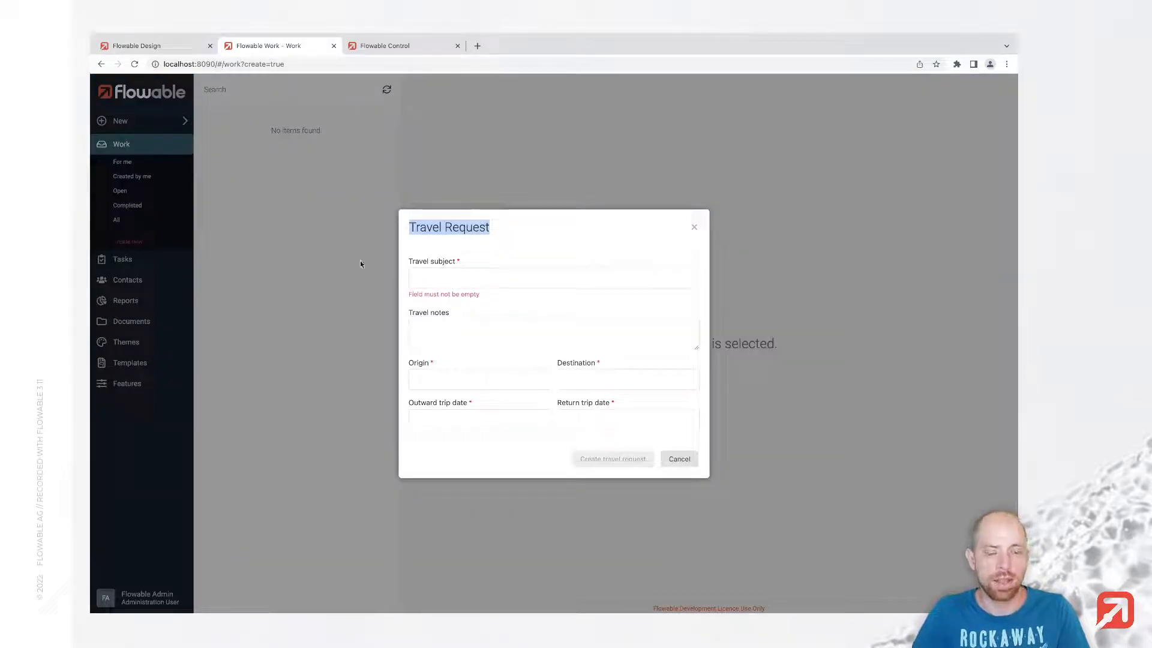
Fill in subject "Travel to Paris", notes "I have an important customer meeting", origin Zurich and destination Paris in the travel request.
left_click(442, 276)
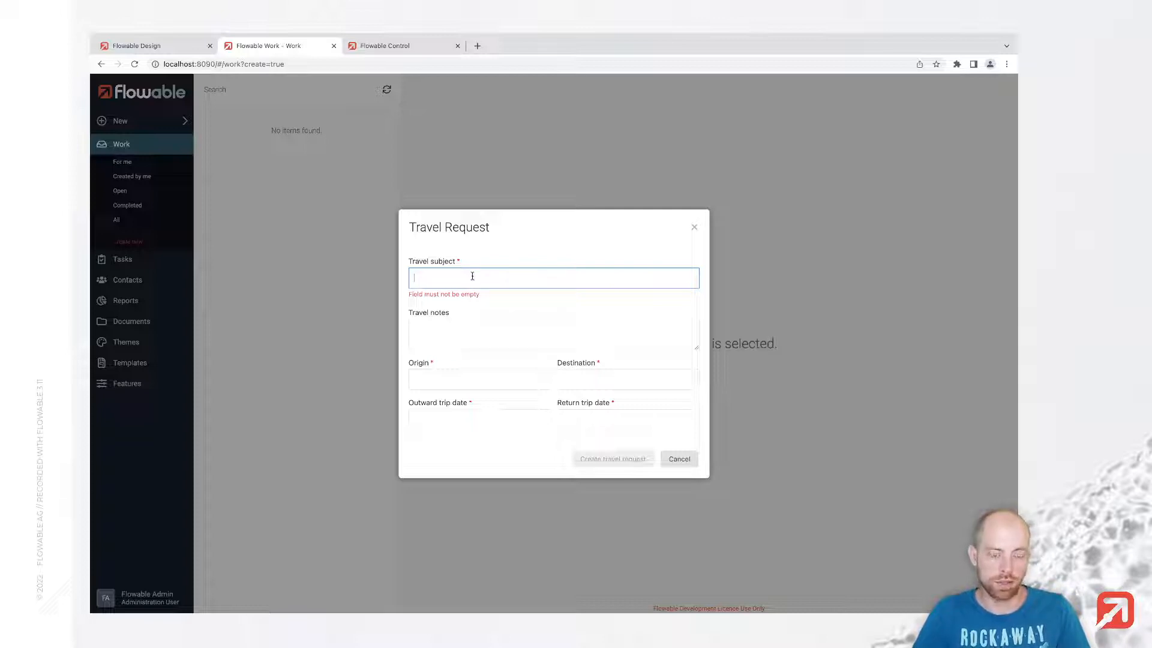
type("Travel to Paris")
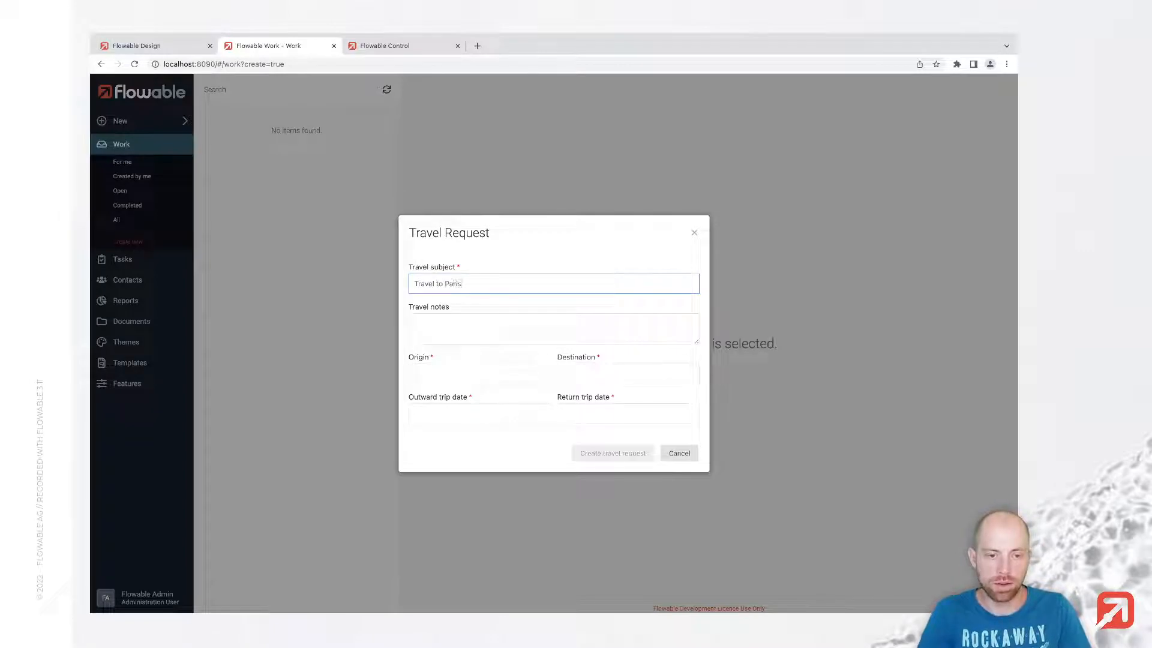
left_click(415, 321)
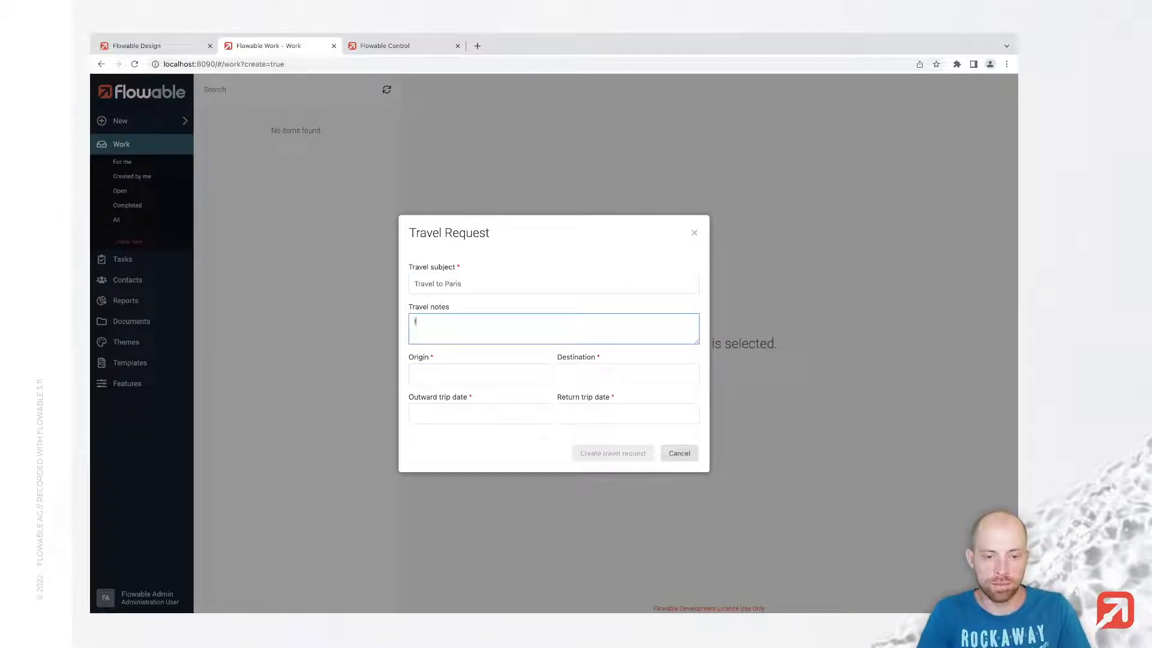
type("I have an impor")
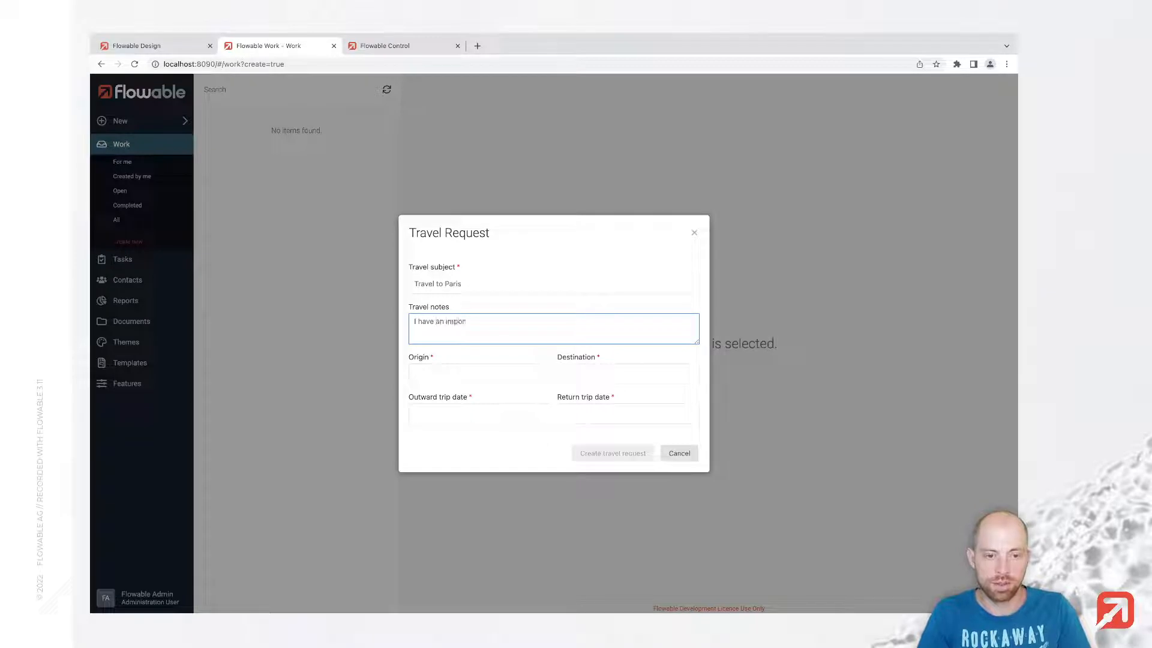
type("tant customer meeting")
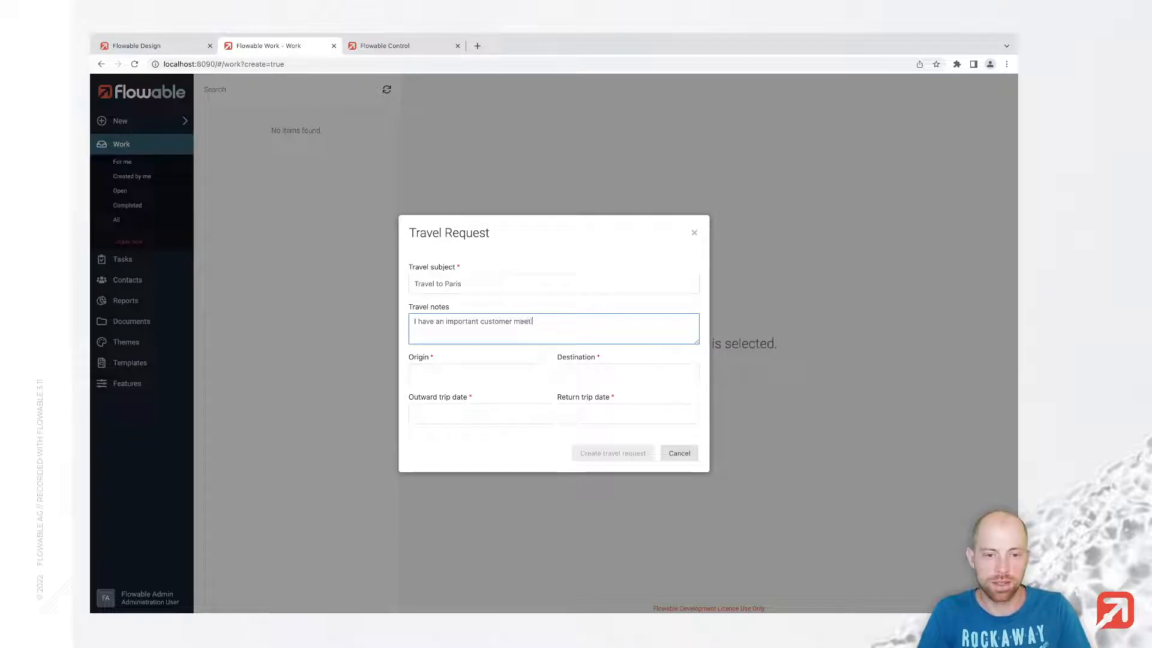
key("Tab")
type("Zurich")
key("Tab")
type("Pa")
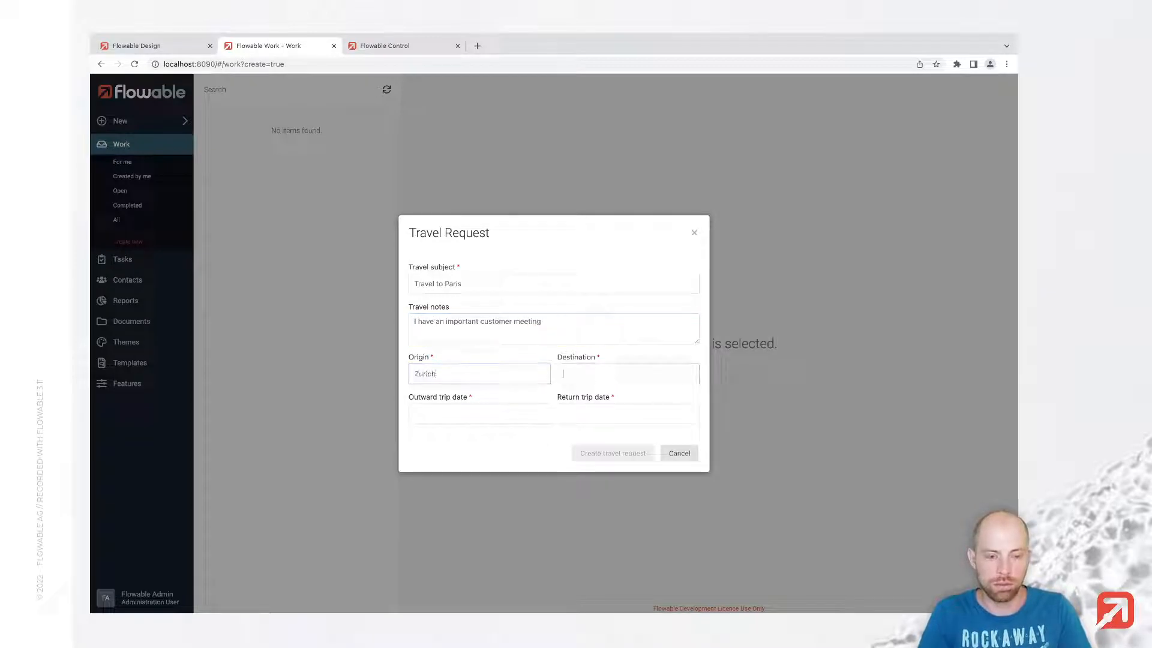
Set the outward trip date to 2022-06-20 and the return trip date to 2022-06-24, and create the travel request.
key("Tab")
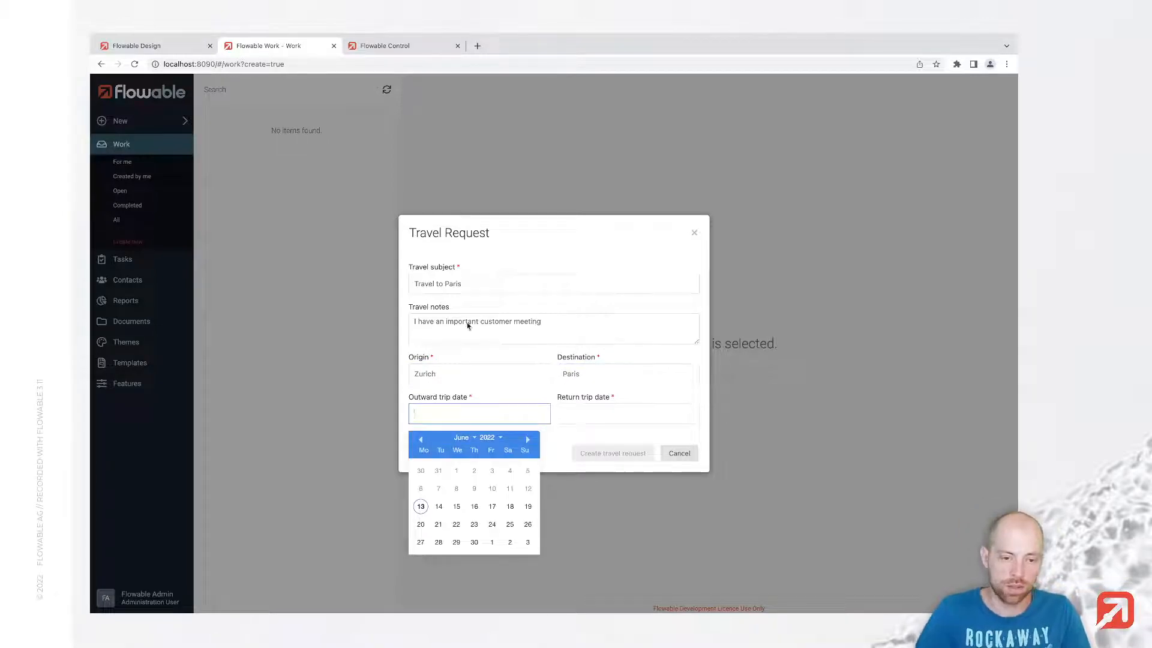
left_click(422, 526)
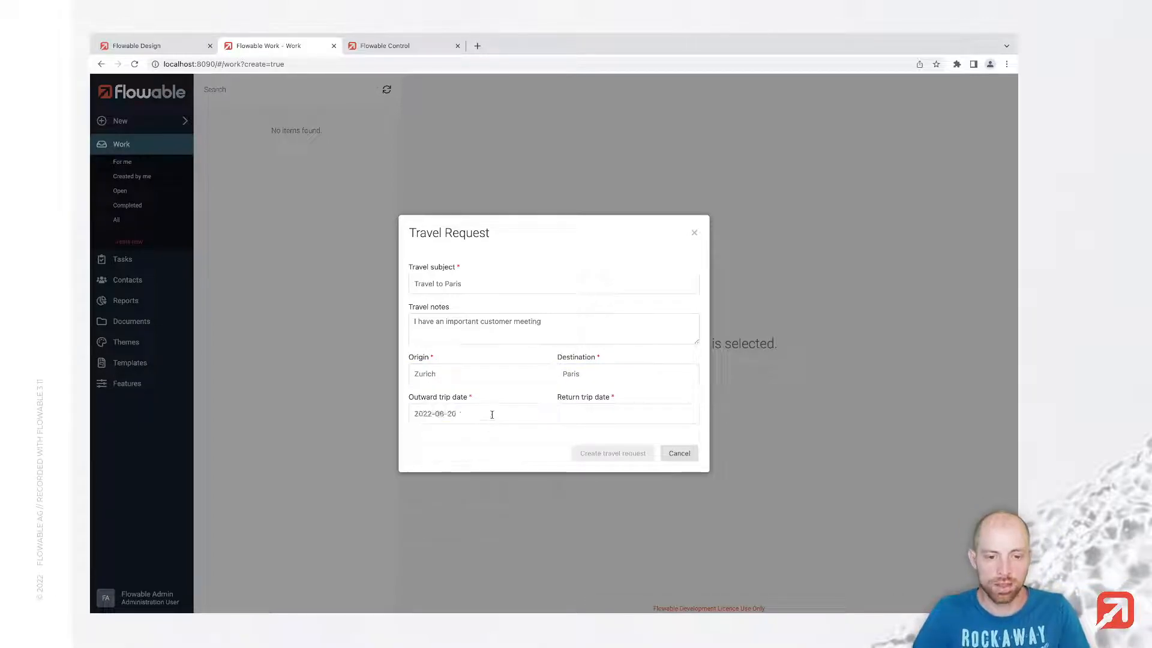
left_click(612, 422)
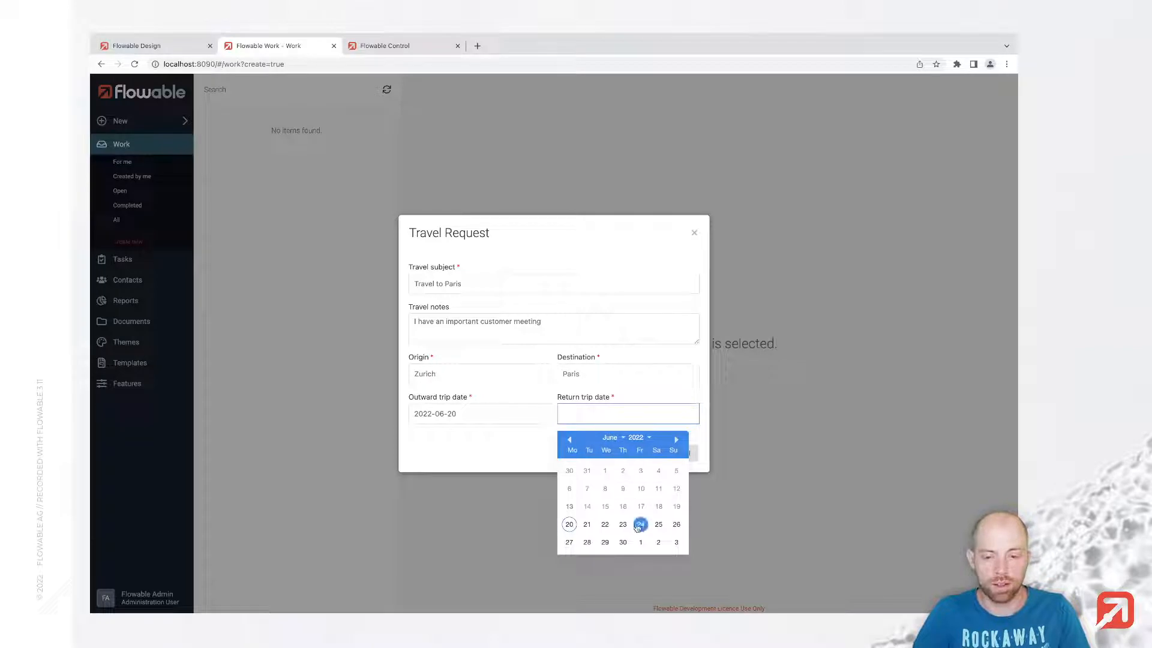
left_click(640, 525)
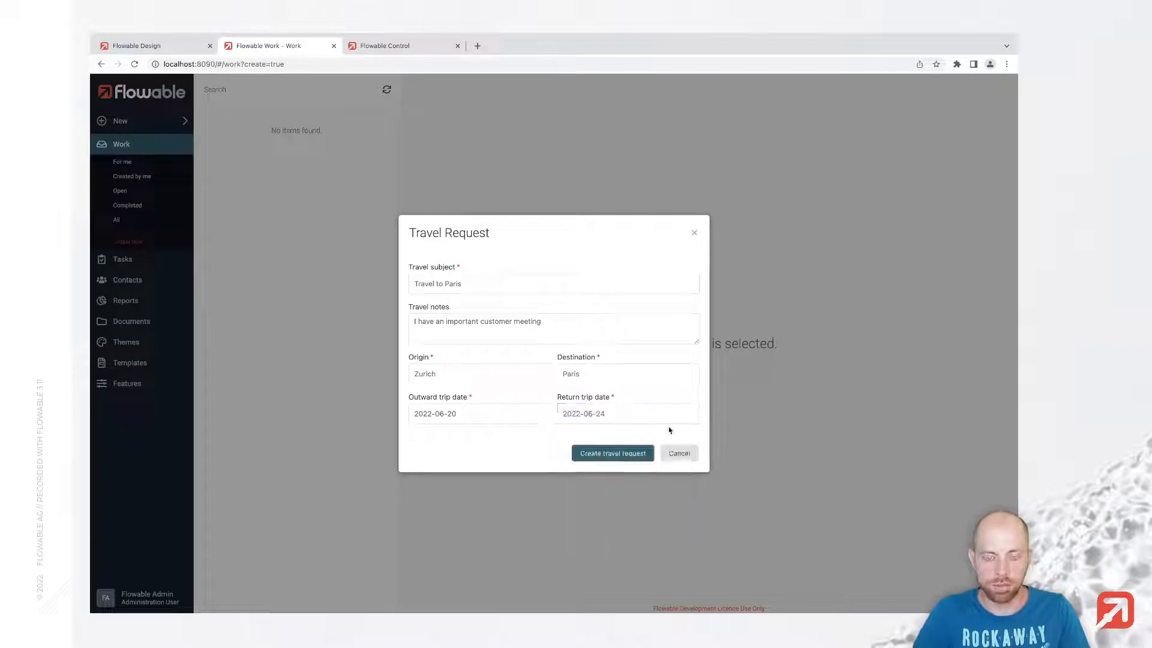
left_click(615, 456)
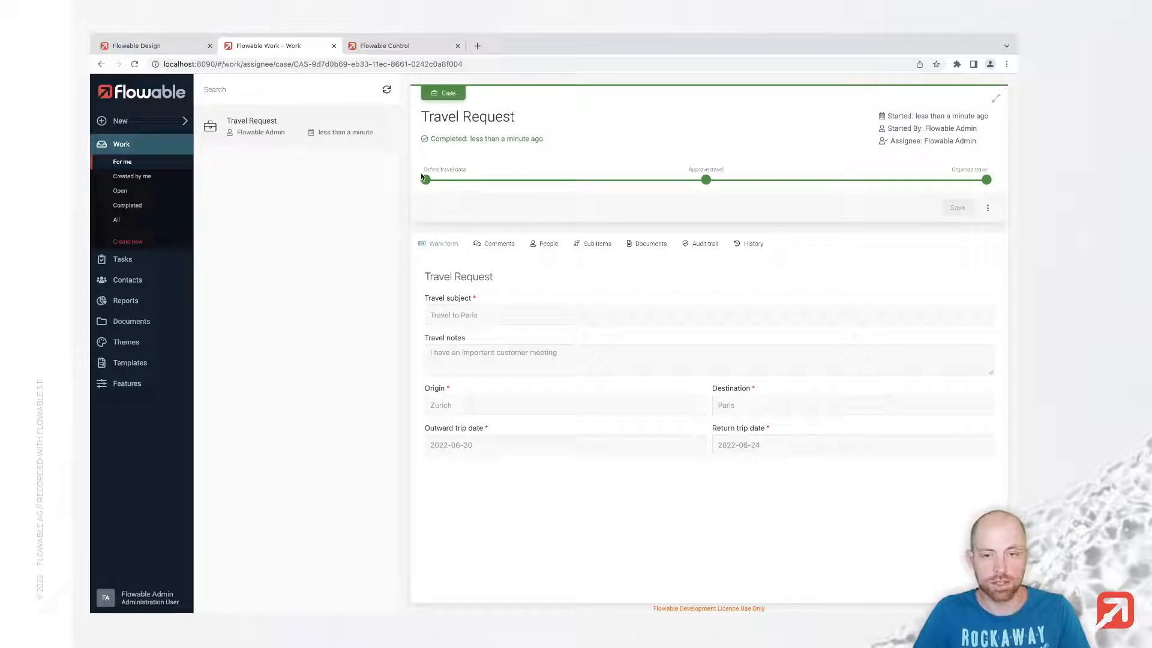
Review the Define travel data, Approve travel and Organize travel stages on the created case's progress line.
left_click_drag(422, 170, 504, 173)
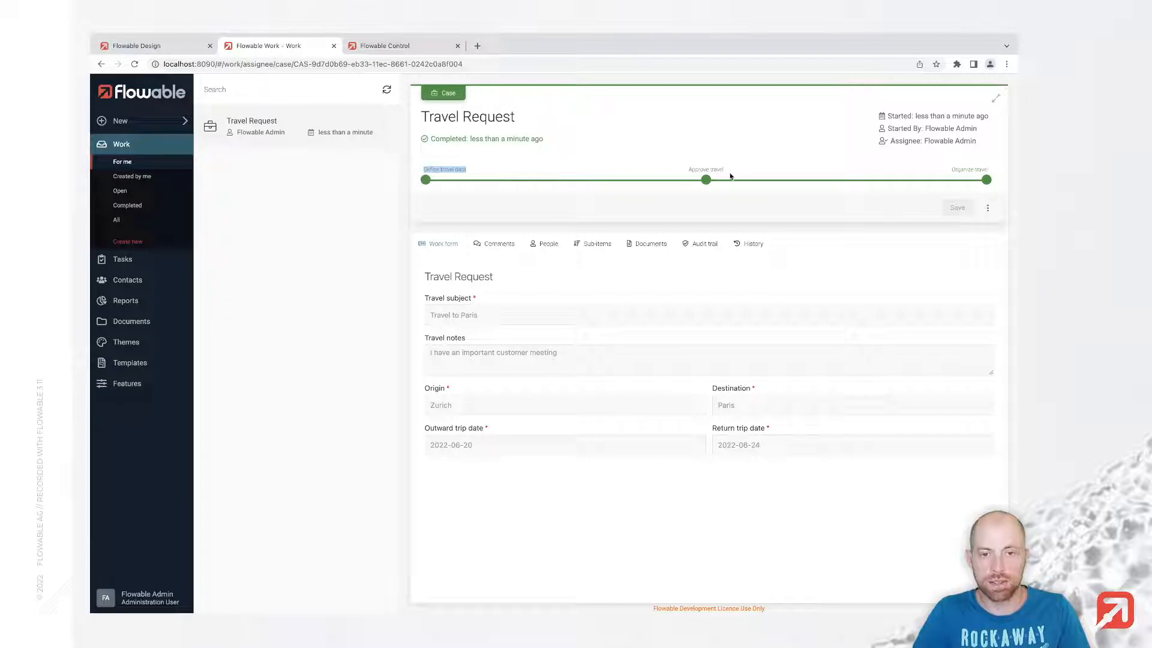
left_click_drag(681, 174, 793, 173)
left_click_drag(941, 175, 992, 174)
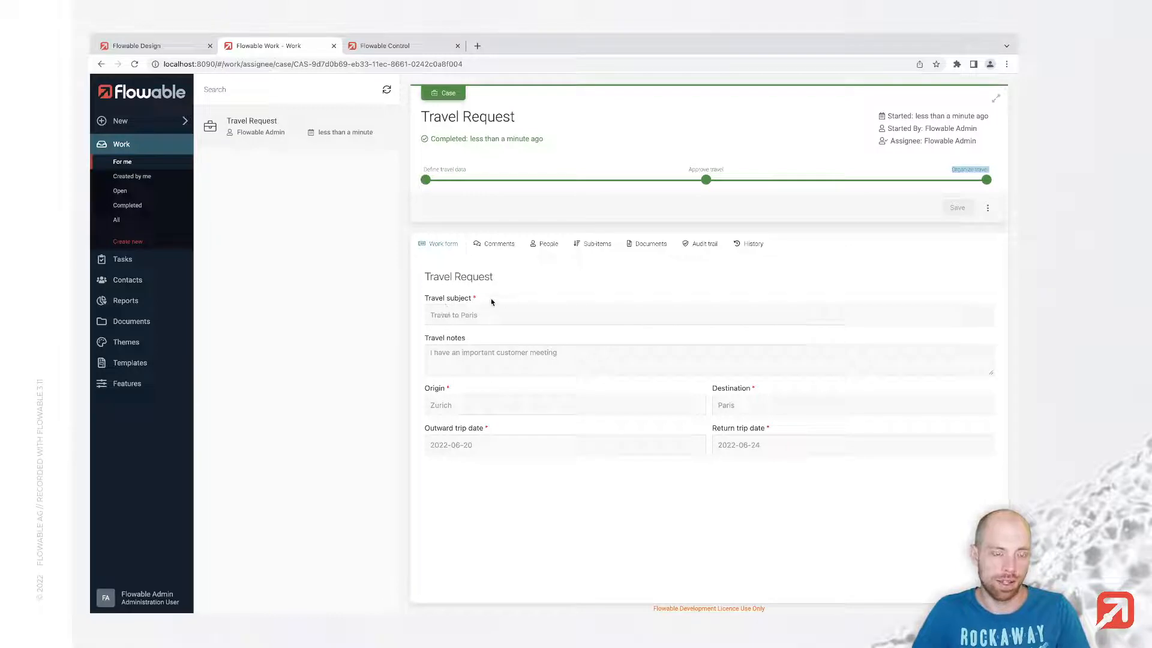
Switch back to Flowable Design and show the Travel Request case model.
left_click(159, 46)
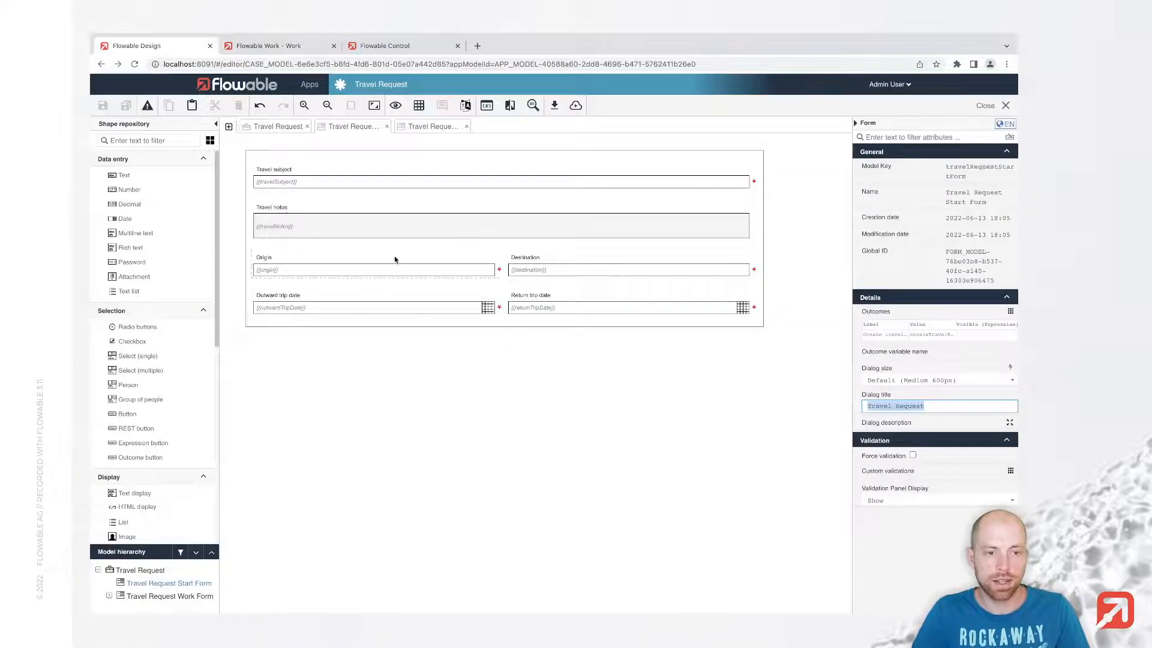
left_click(286, 130)
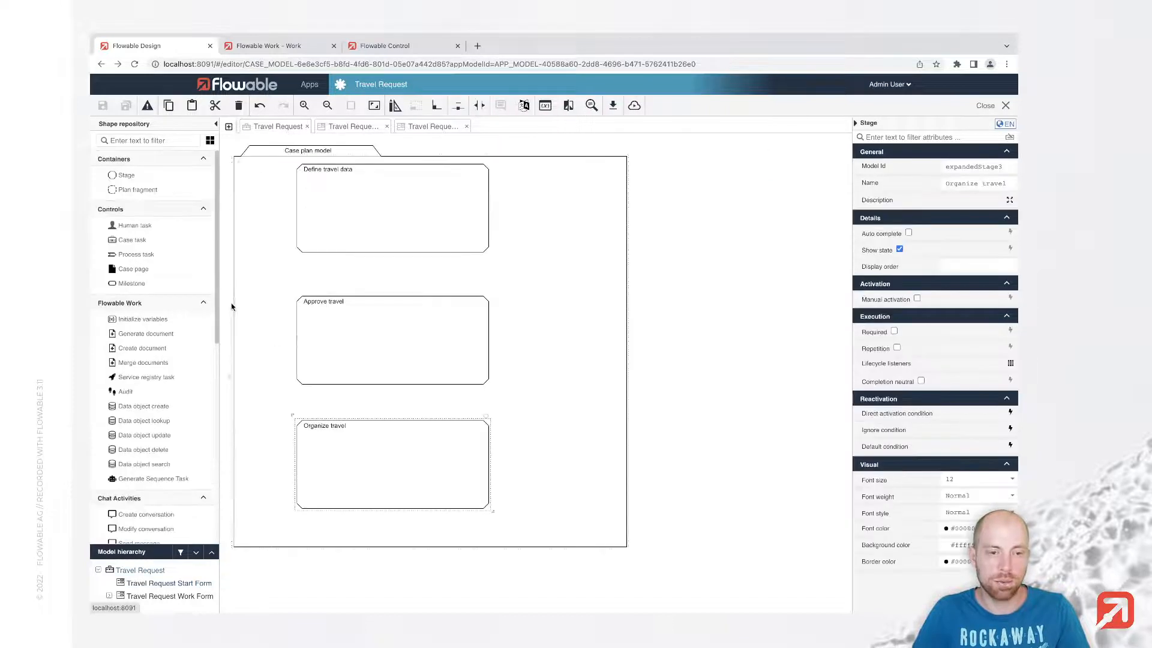
left_click(381, 239)
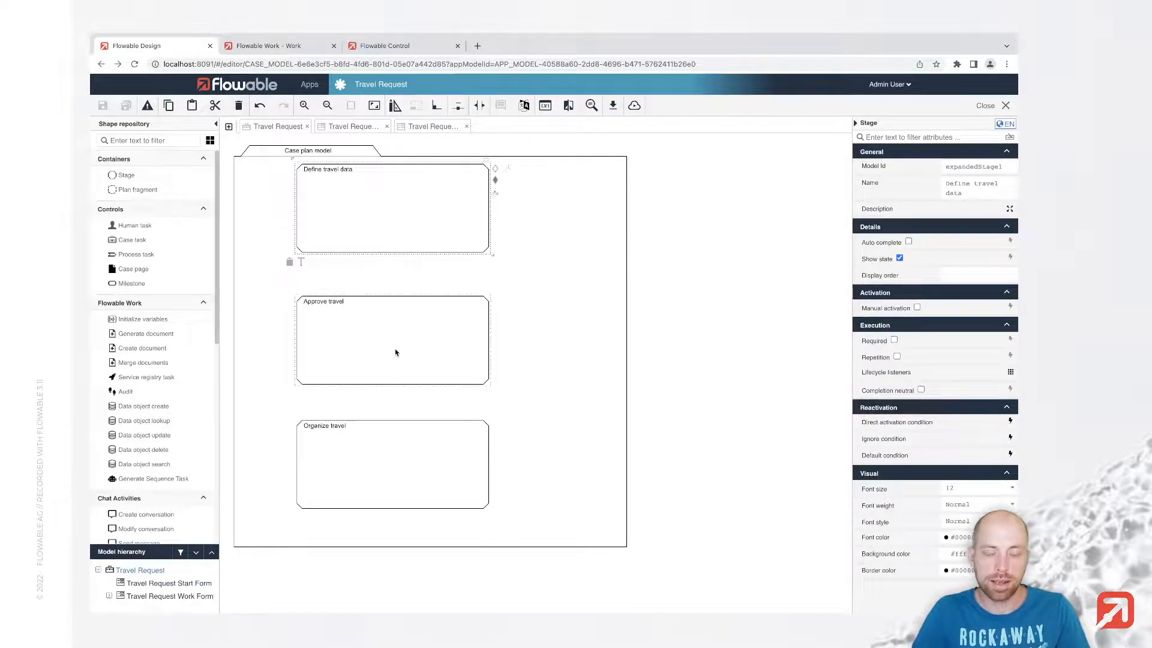
left_click_drag(495, 168, 392, 297)
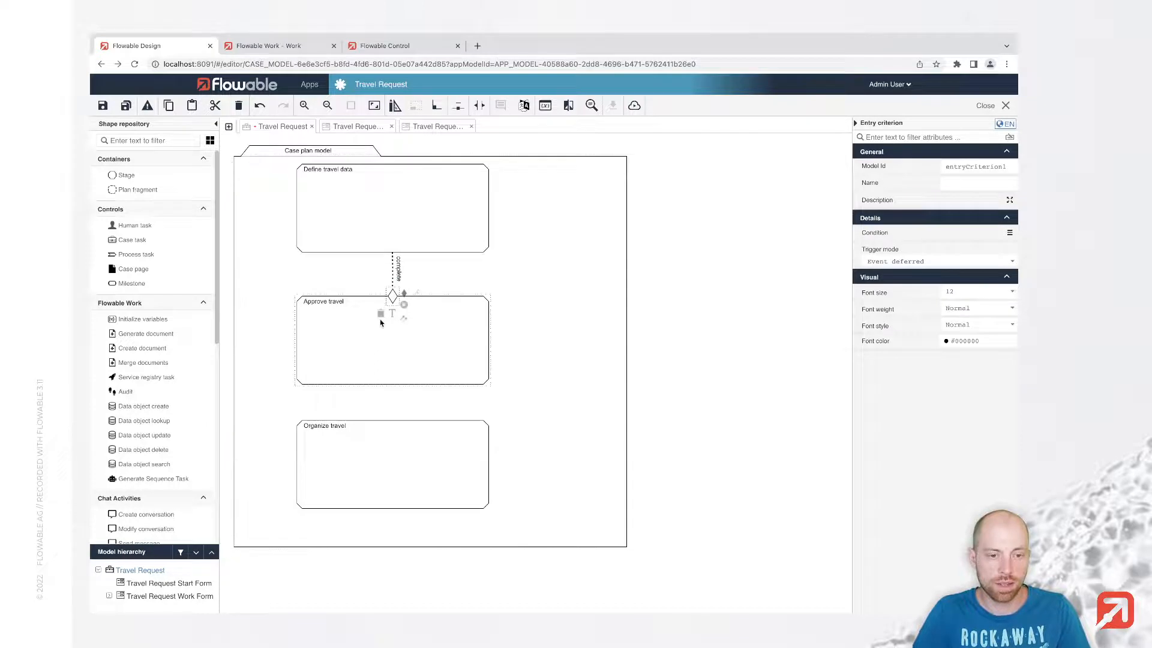
left_click(381, 313)
Chain the stages with entry criteria on completion, from Define travel data to Approve travel and from Approve travel to Organize travel.
left_click(416, 218)
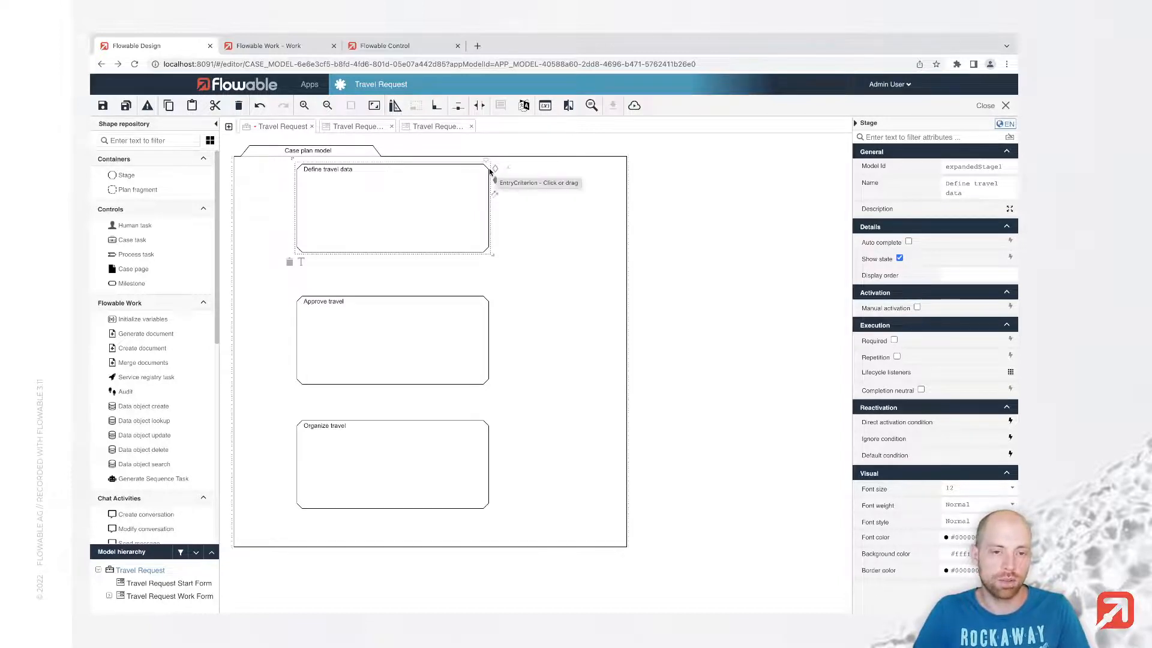
left_click_drag(495, 173, 387, 303)
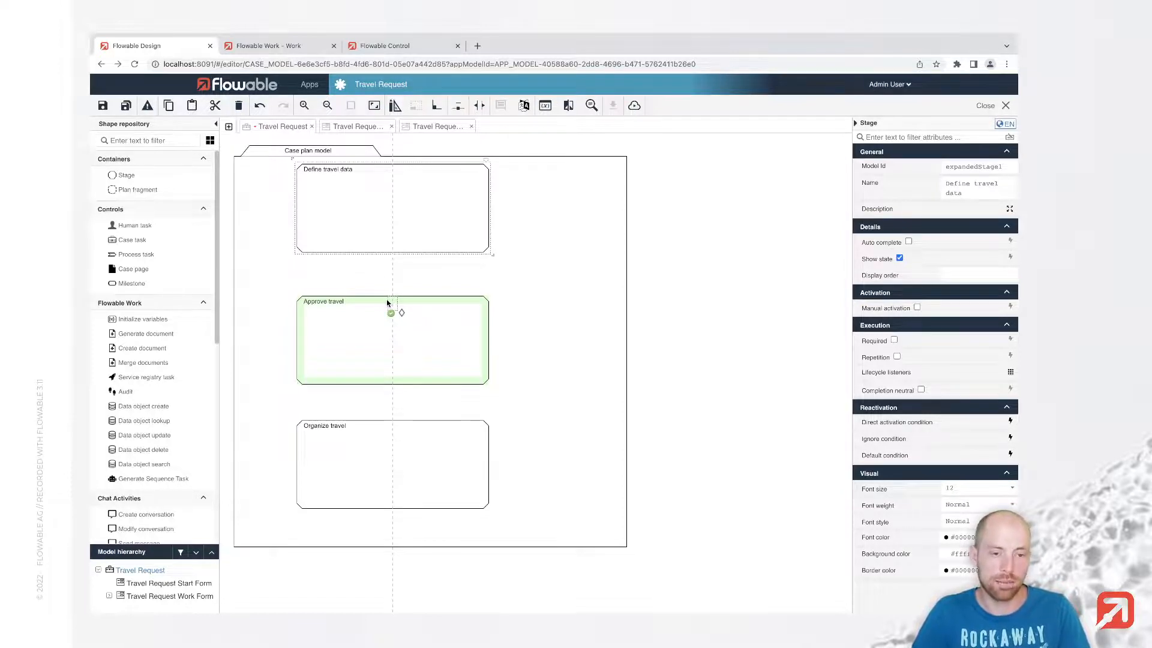
left_click_drag(387, 302, 389, 305)
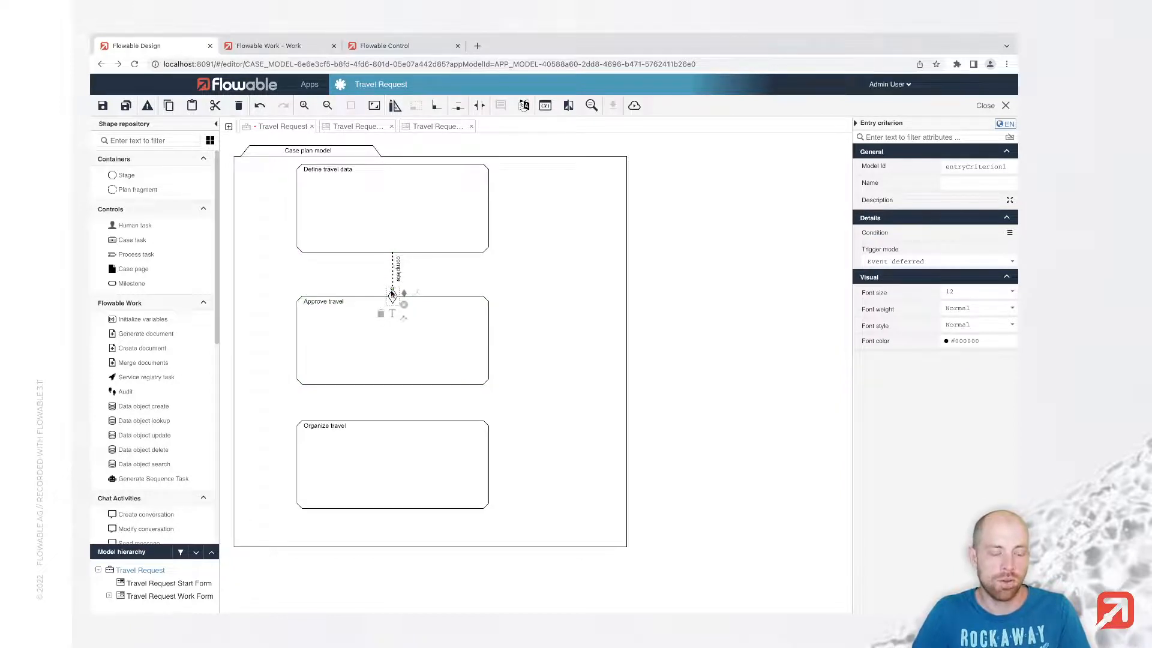
left_click(379, 221)
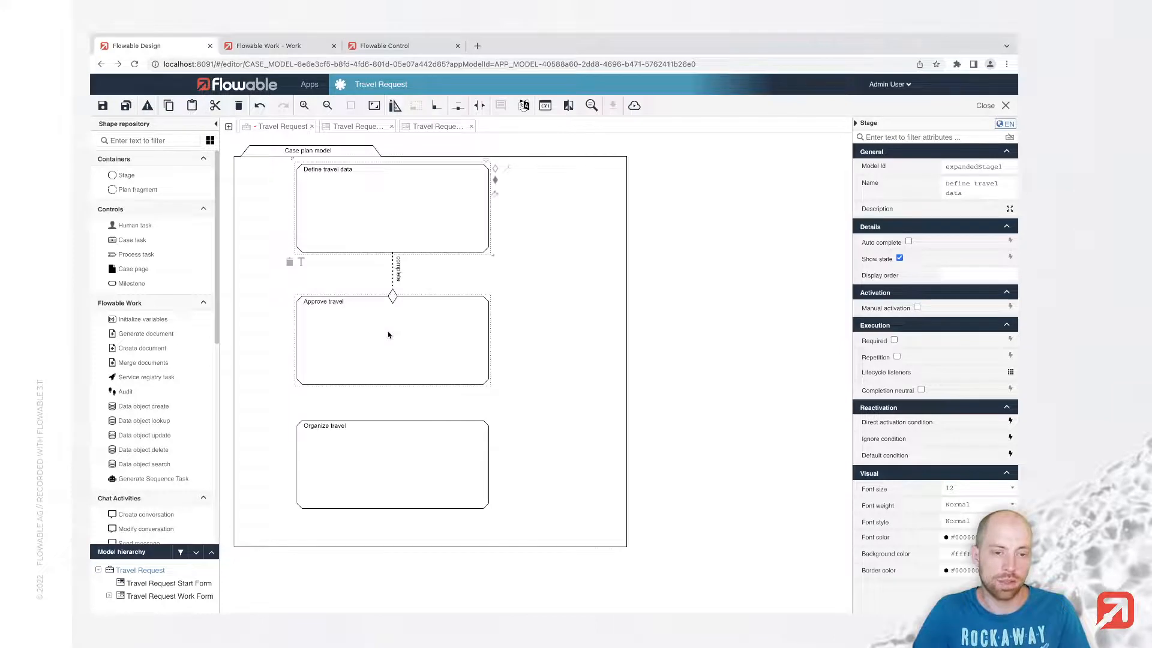
left_click(321, 319)
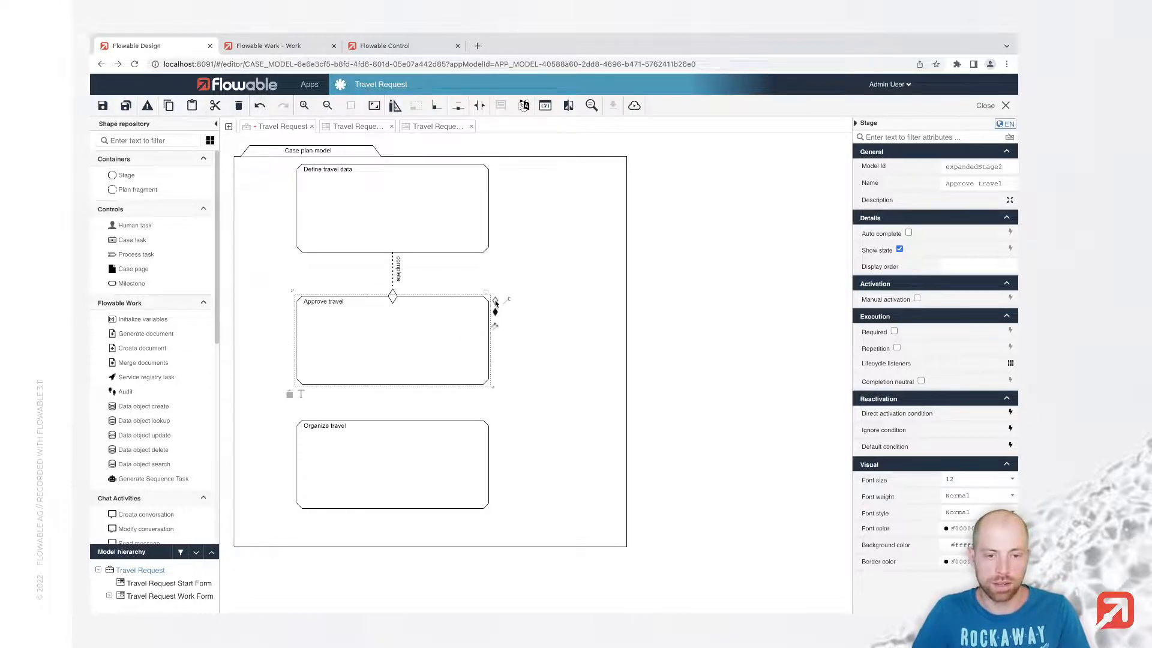
left_click_drag(496, 301, 393, 426)
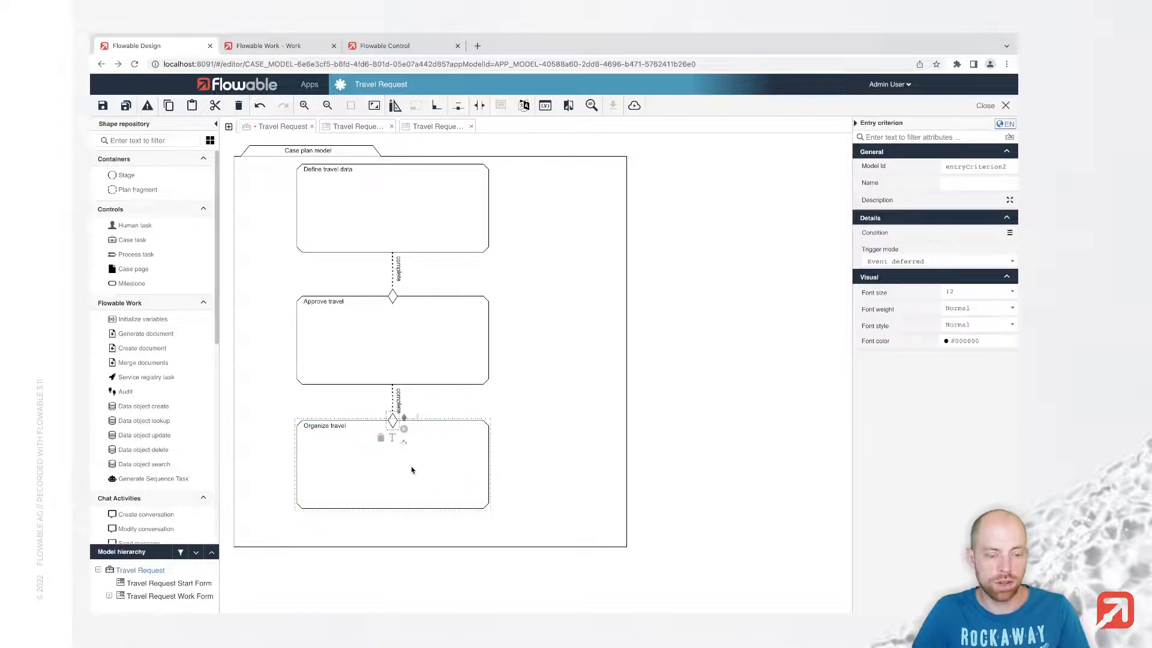
Move the Organize travel stage slightly down in the case plan and save all models.
left_click(381, 476)
left_click_drag(387, 472, 387, 481)
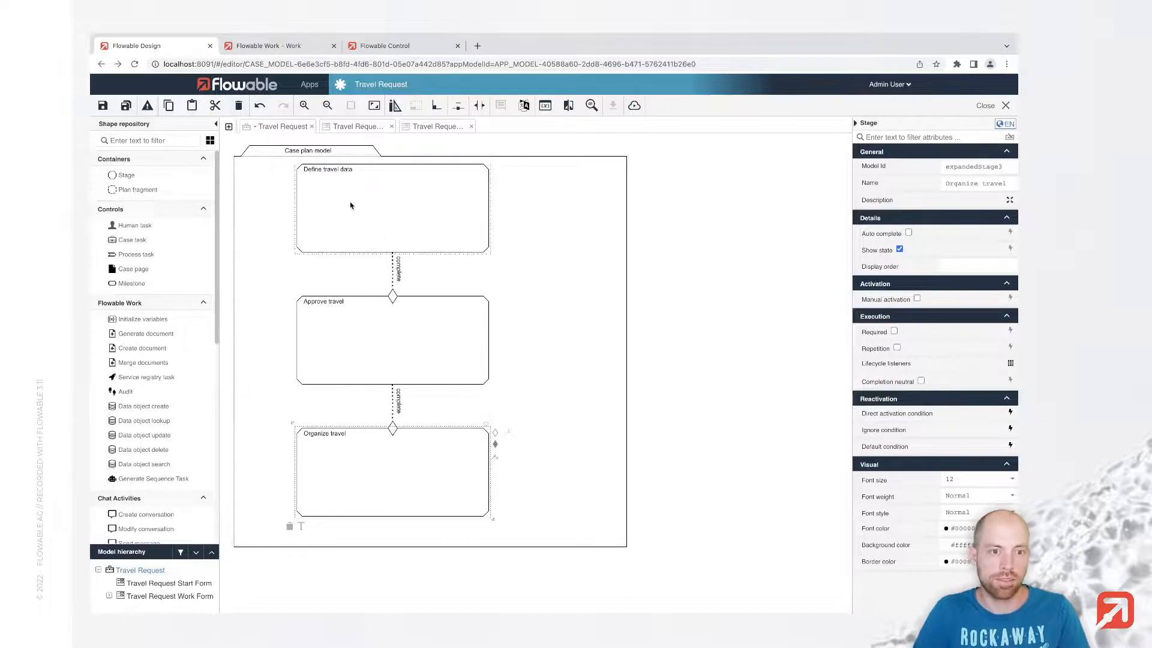
left_click(349, 180)
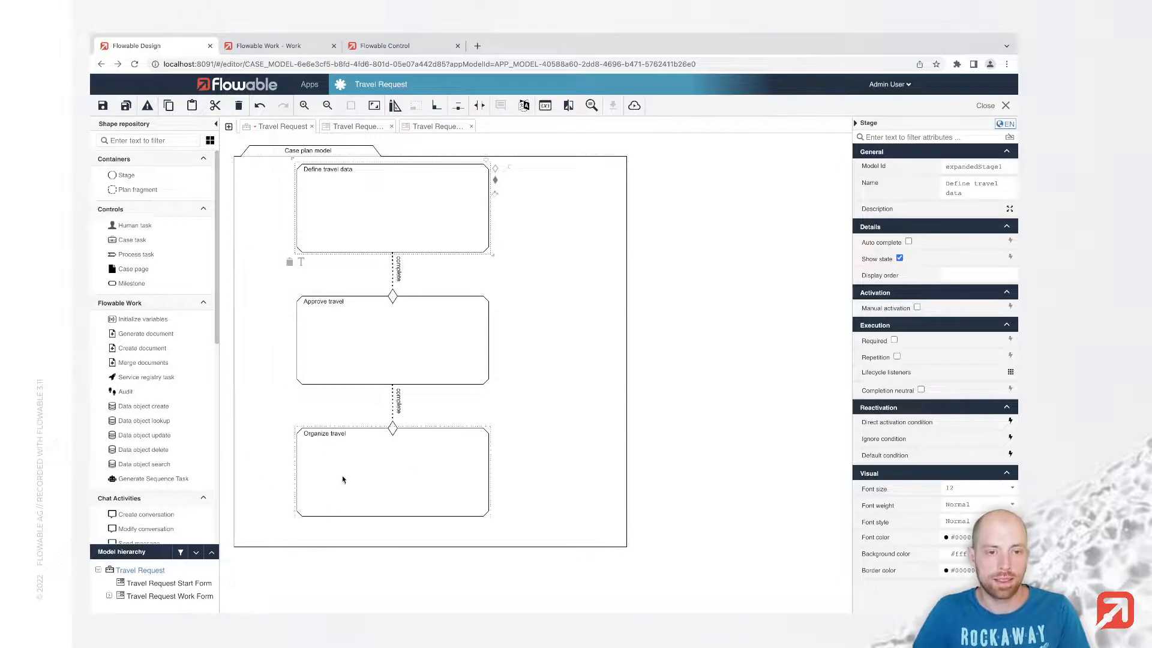
left_click(125, 107)
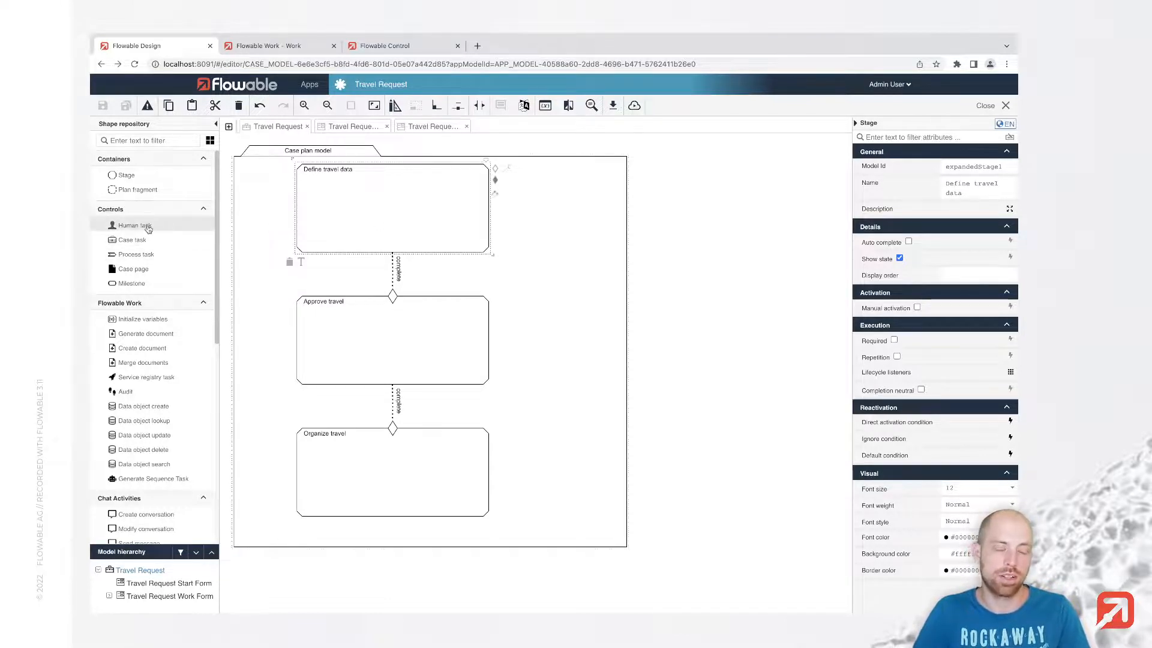
Add a human task named "Modify travel data" inside the Define travel data stage.
left_click_drag(150, 227, 345, 212)
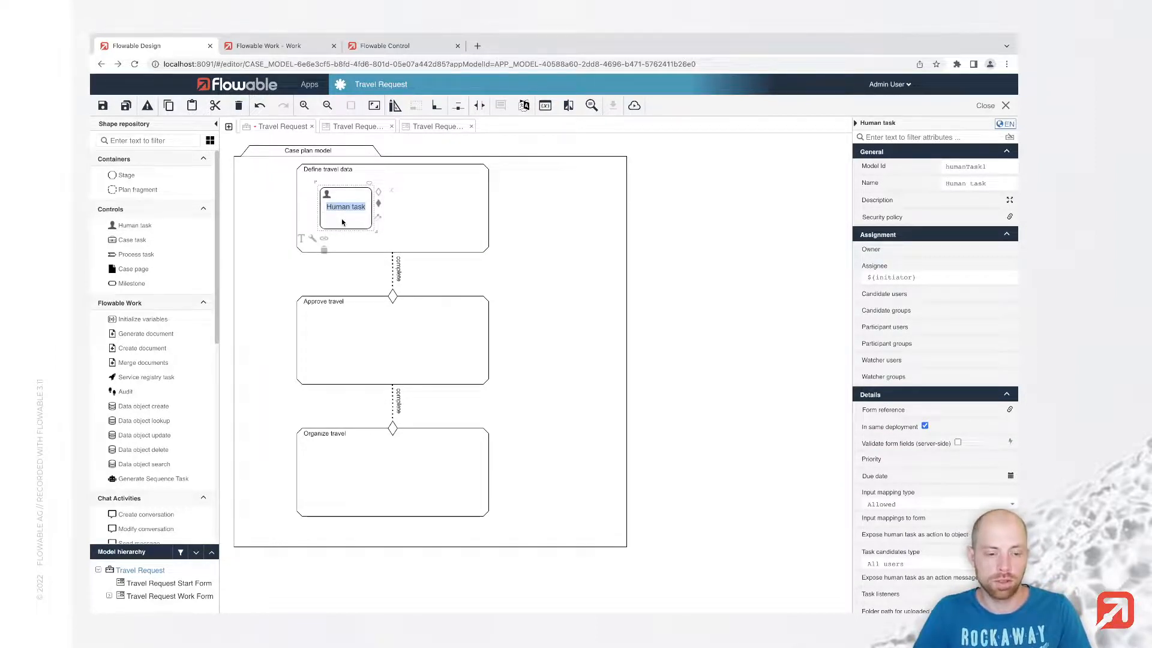
type("Mod")
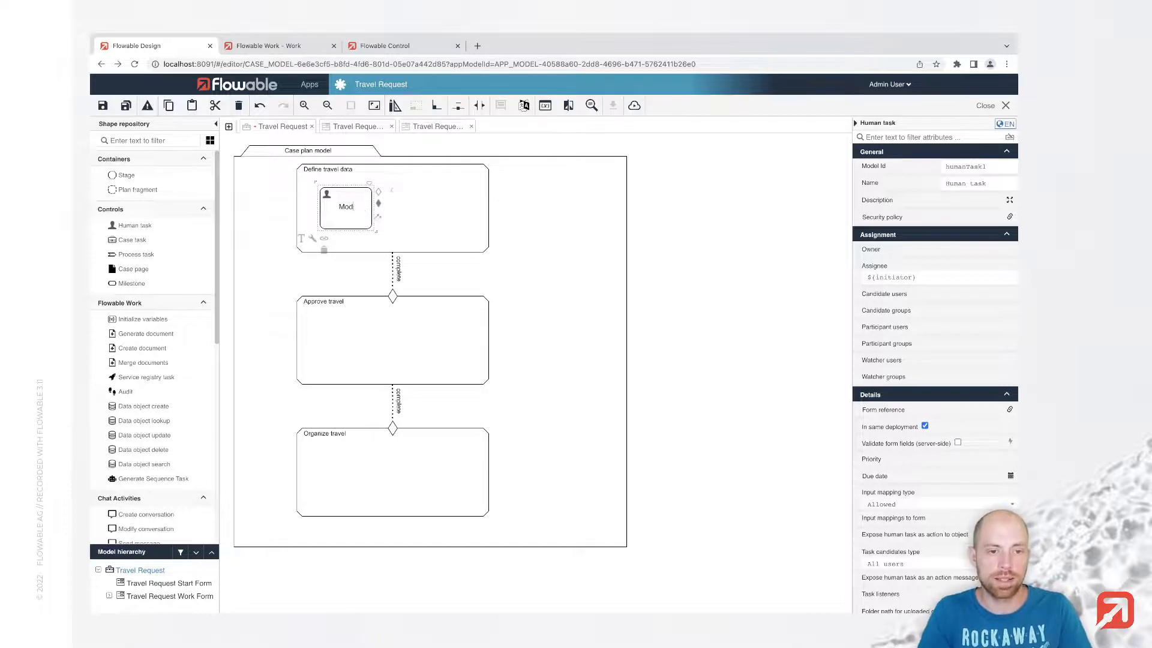
type("ify travel data")
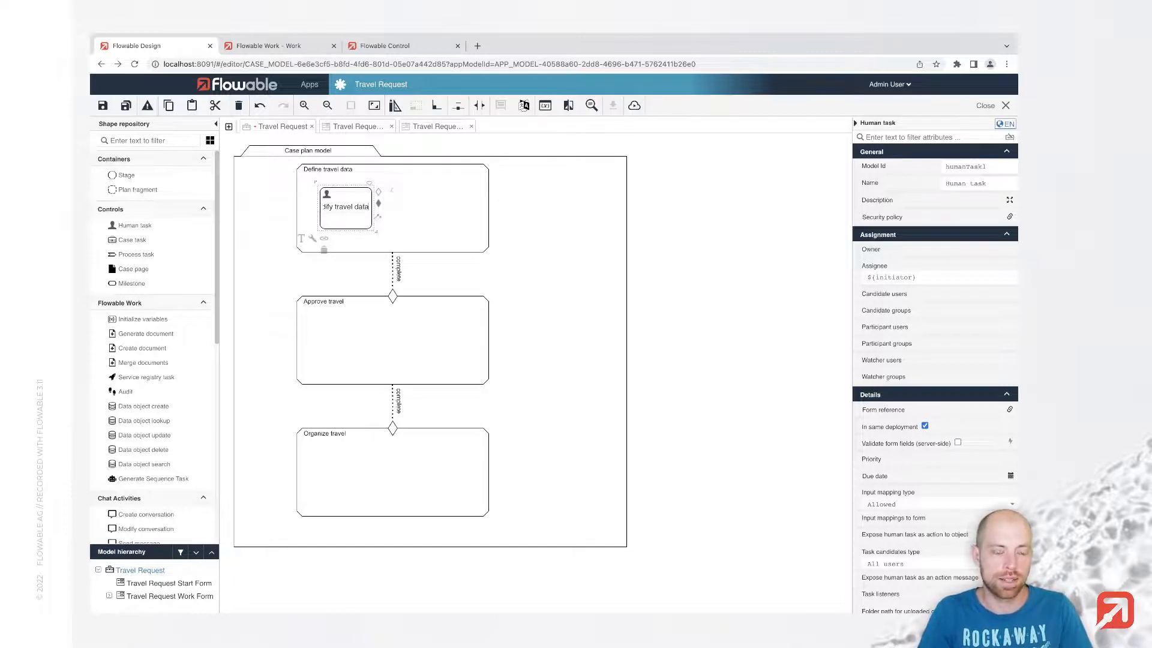
key("Return")
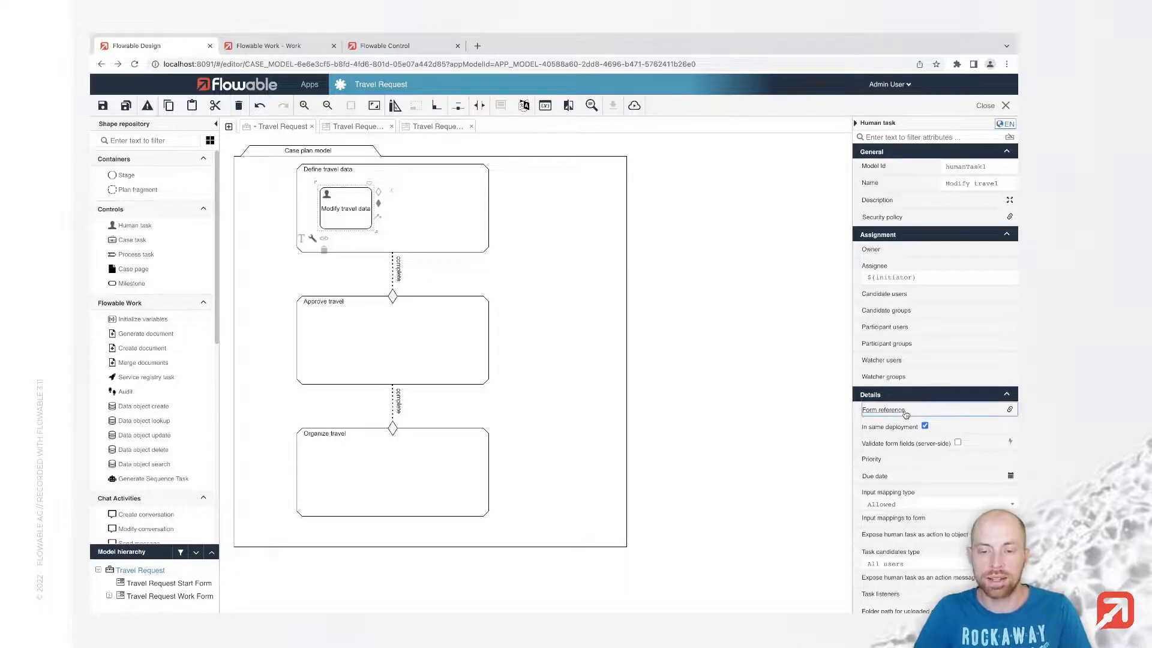
Create a new form named "Modify travel data form" with the key modifyTravelDataForm as the human task's form reference.
left_click(905, 412)
type("Mo")
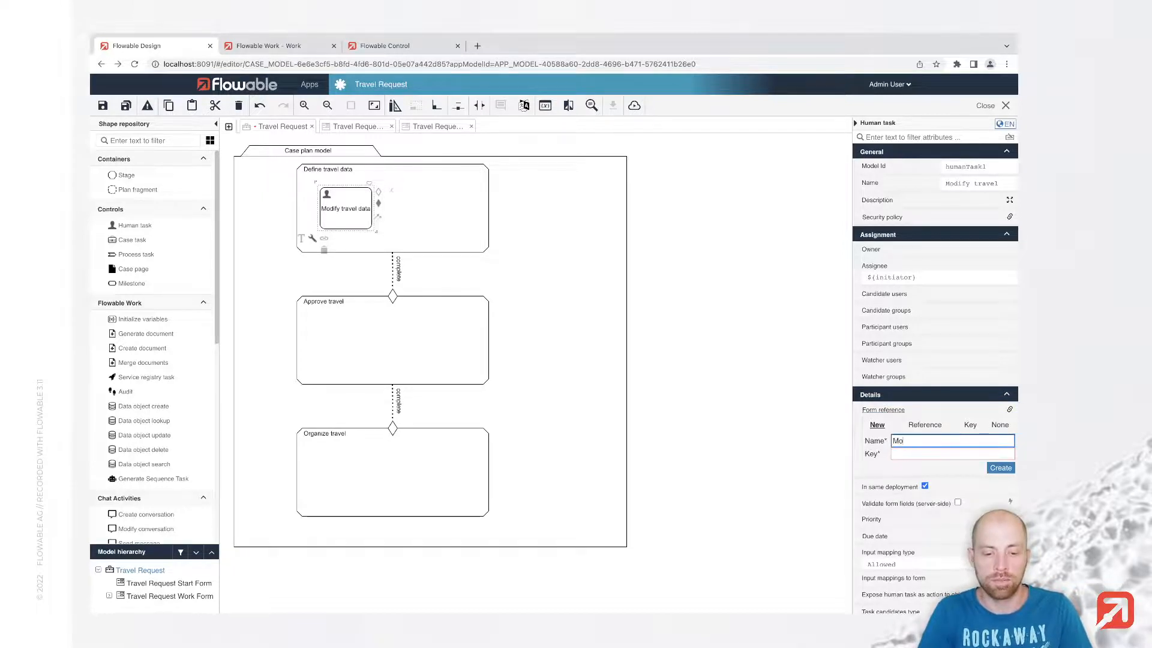
type("dify travel dat")
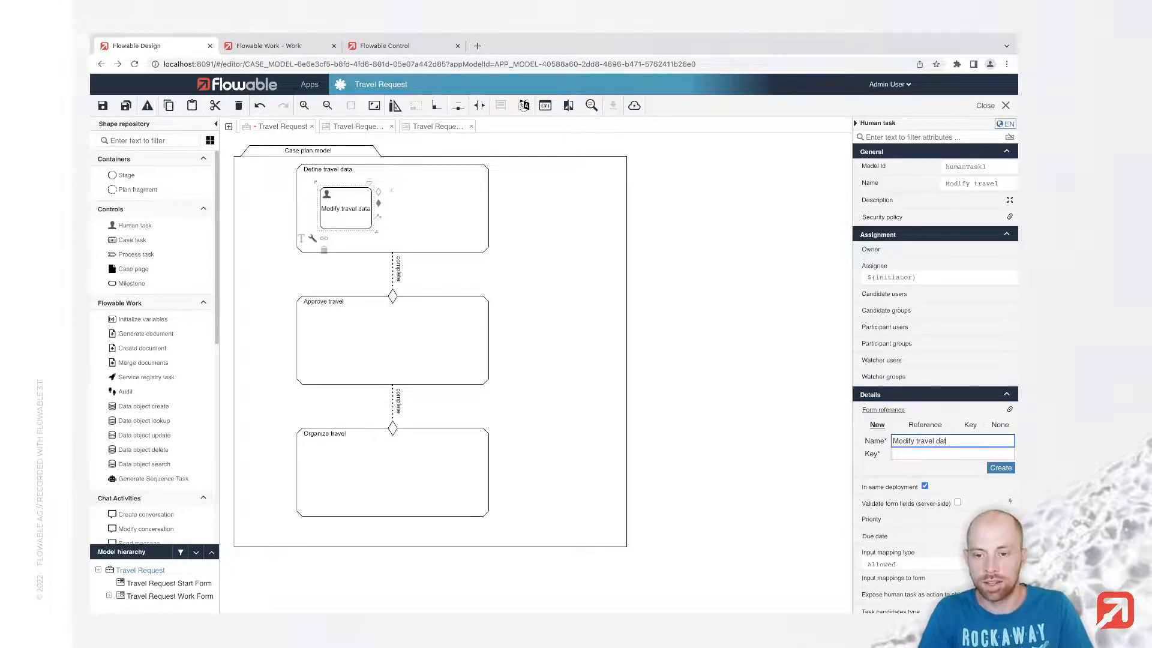
type("a form")
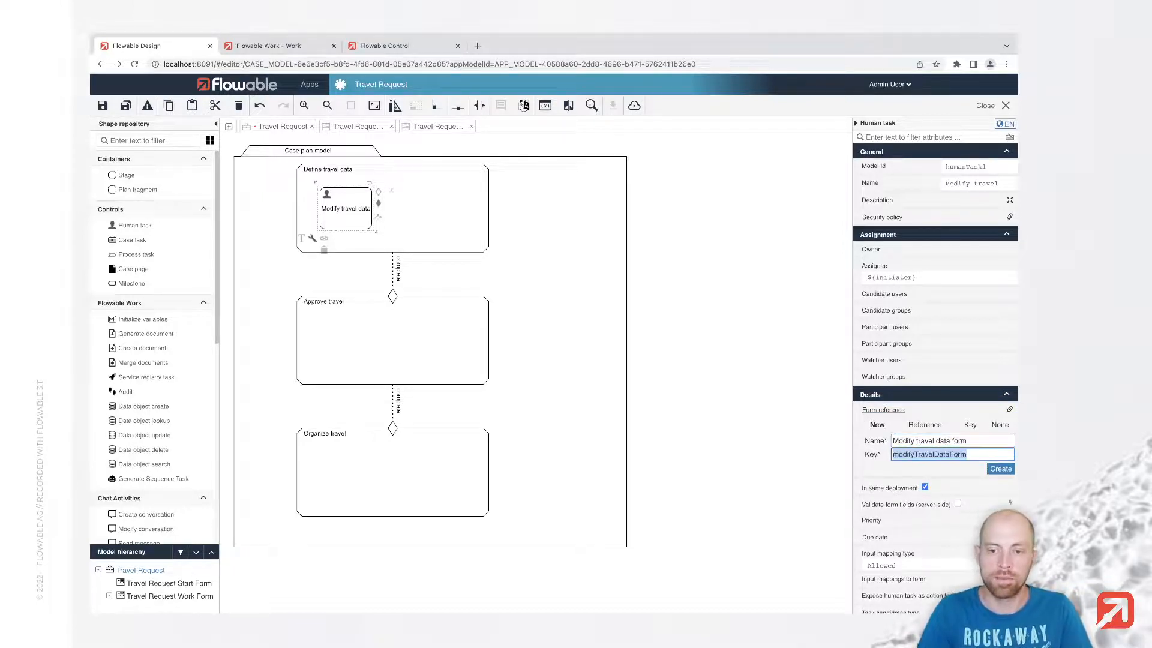
left_click(993, 472)
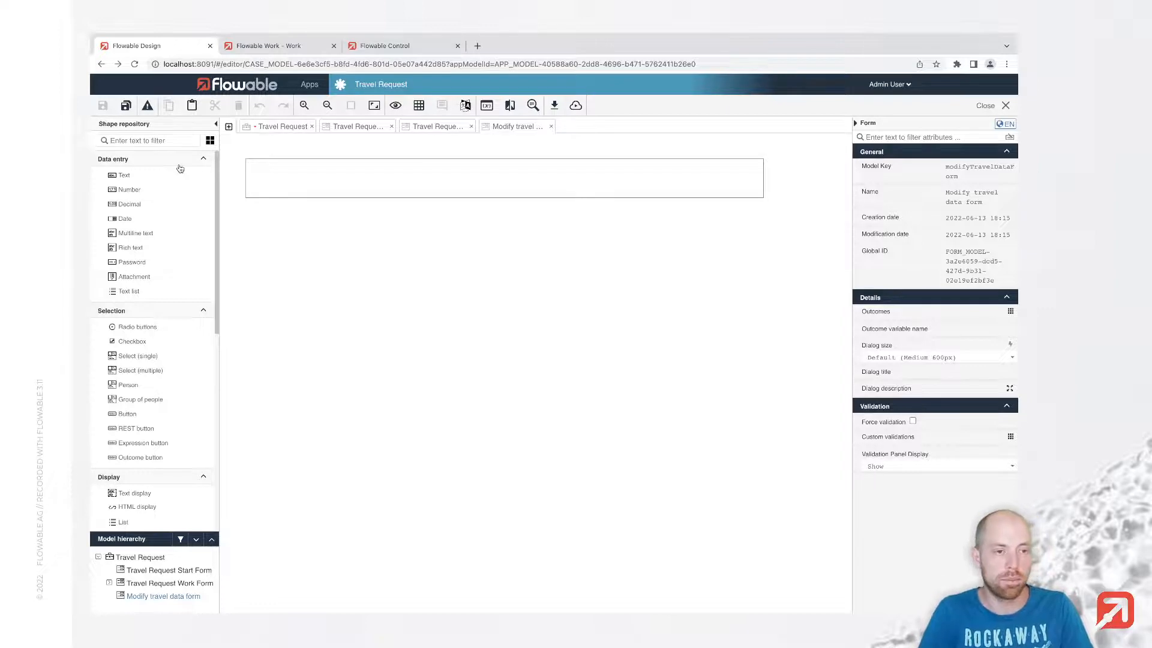
Add a text display to the Modify travel data form with the value "Please change the travel details below.".
type("text displ")
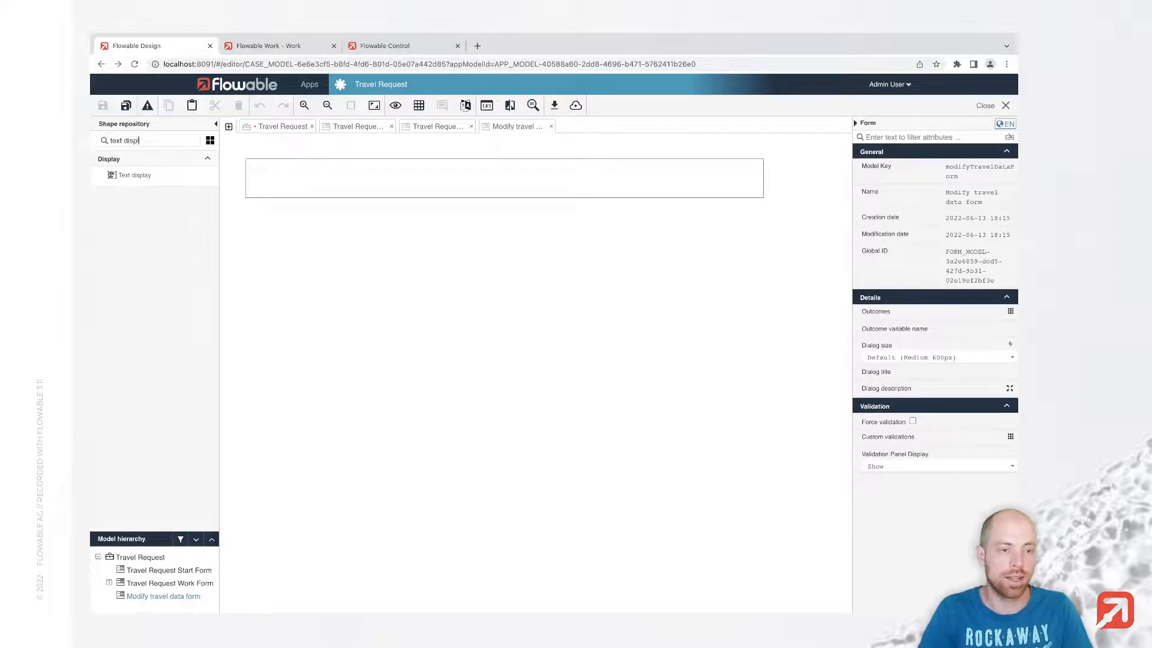
left_click_drag(127, 174, 378, 178)
type("Please")
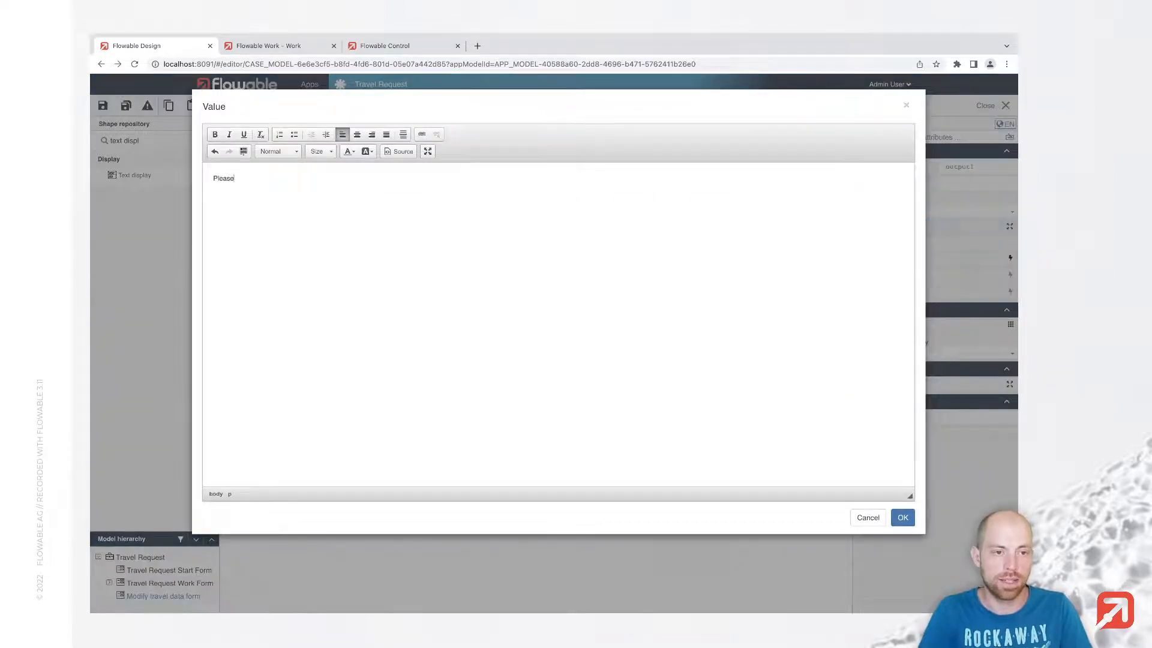
type(" change the travel ")
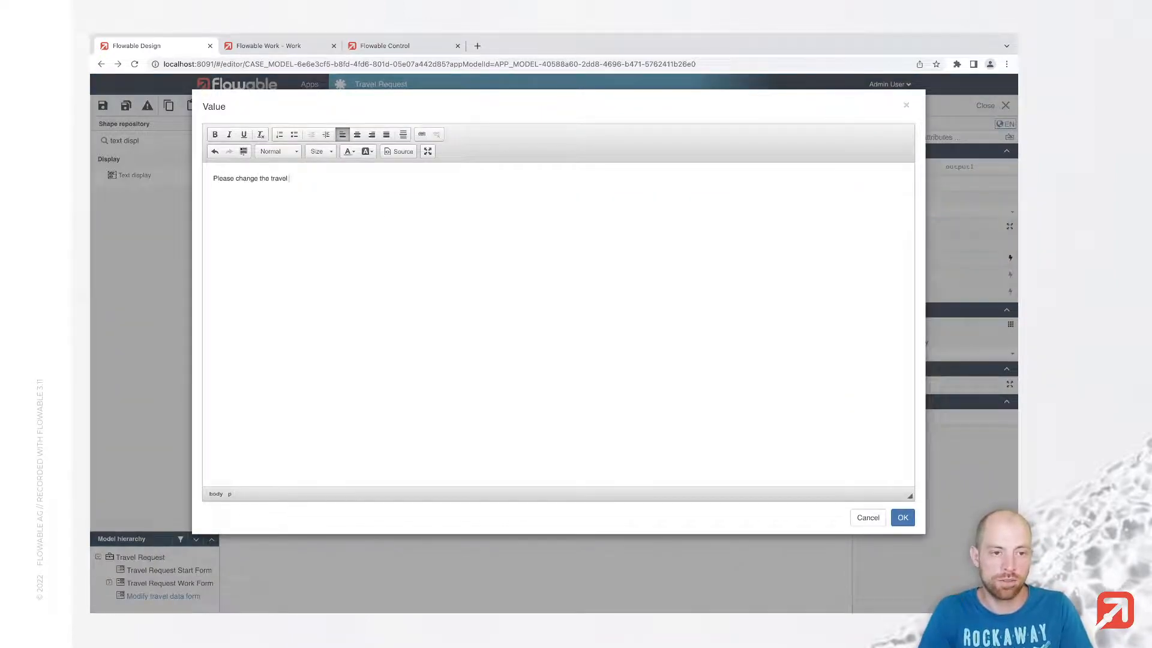
type("data")
type("ils bo")
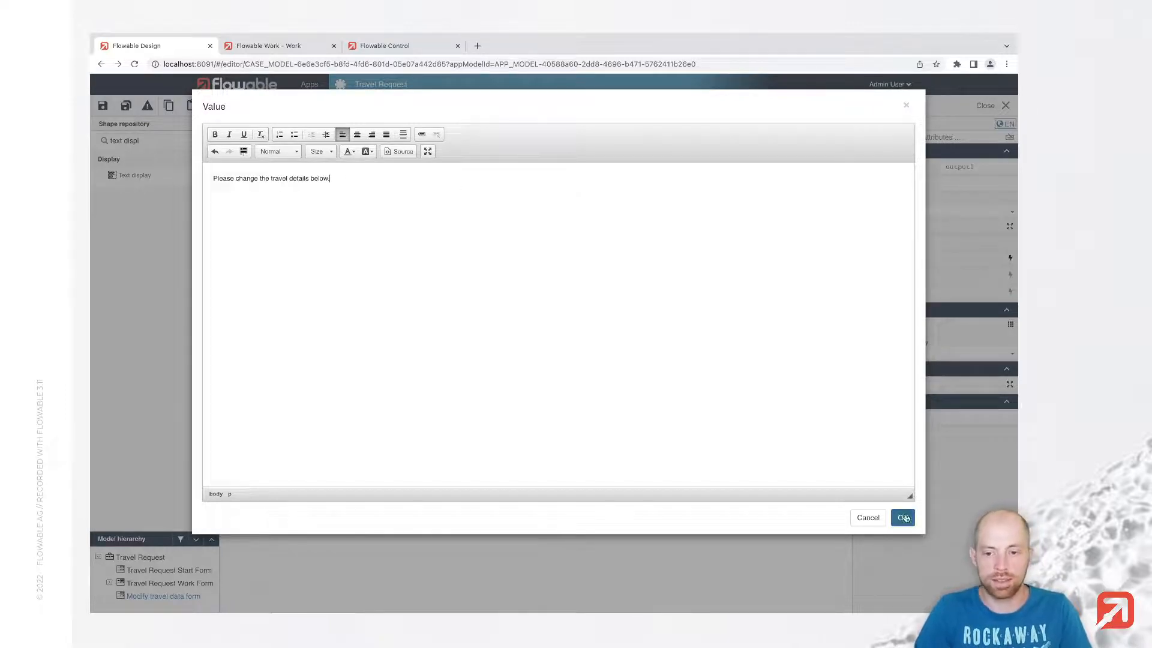
left_click(903, 517)
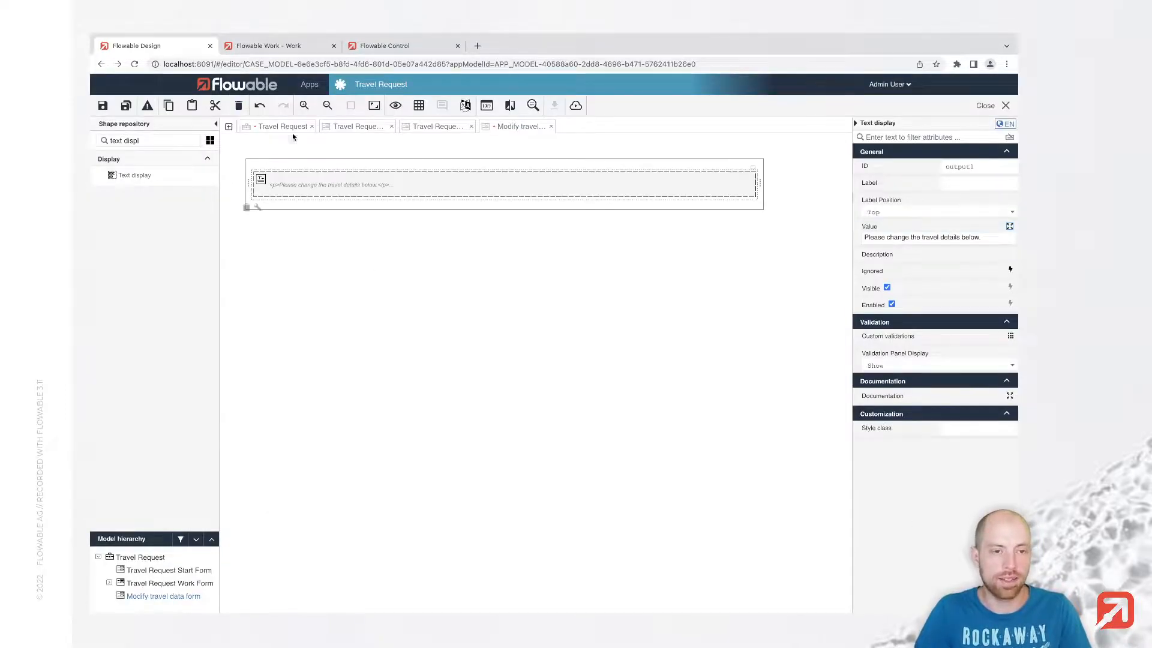
Preview the form's runtime rendering to check the instruction text and return to the design view.
left_click(395, 105)
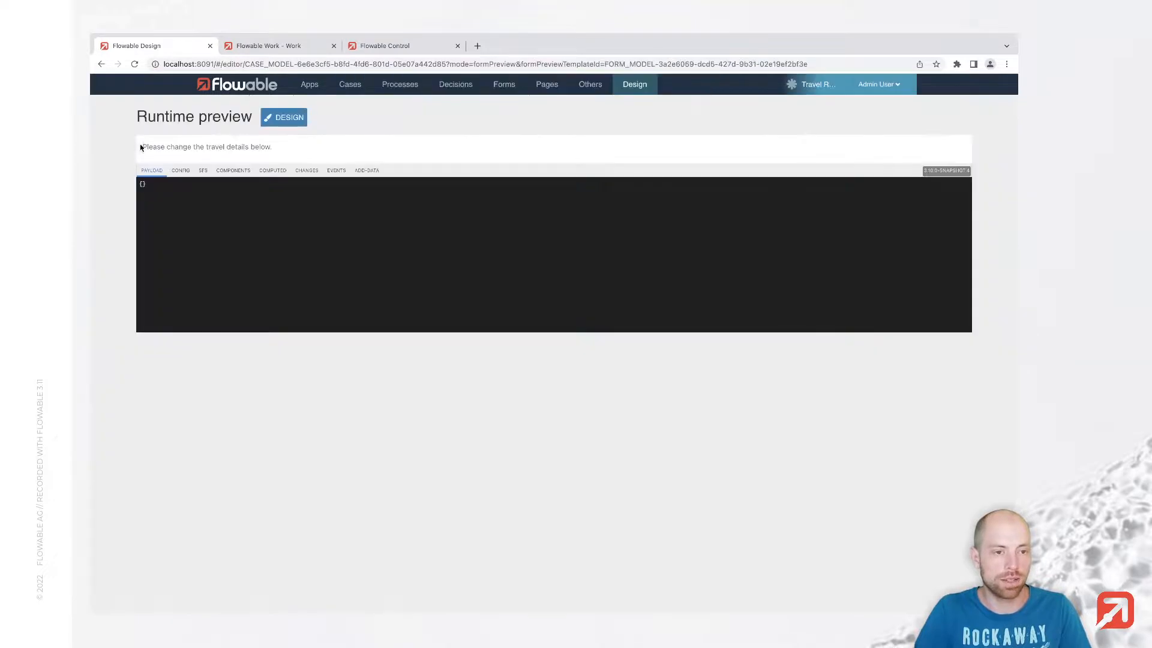
left_click_drag(140, 148, 275, 149)
left_click(288, 117)
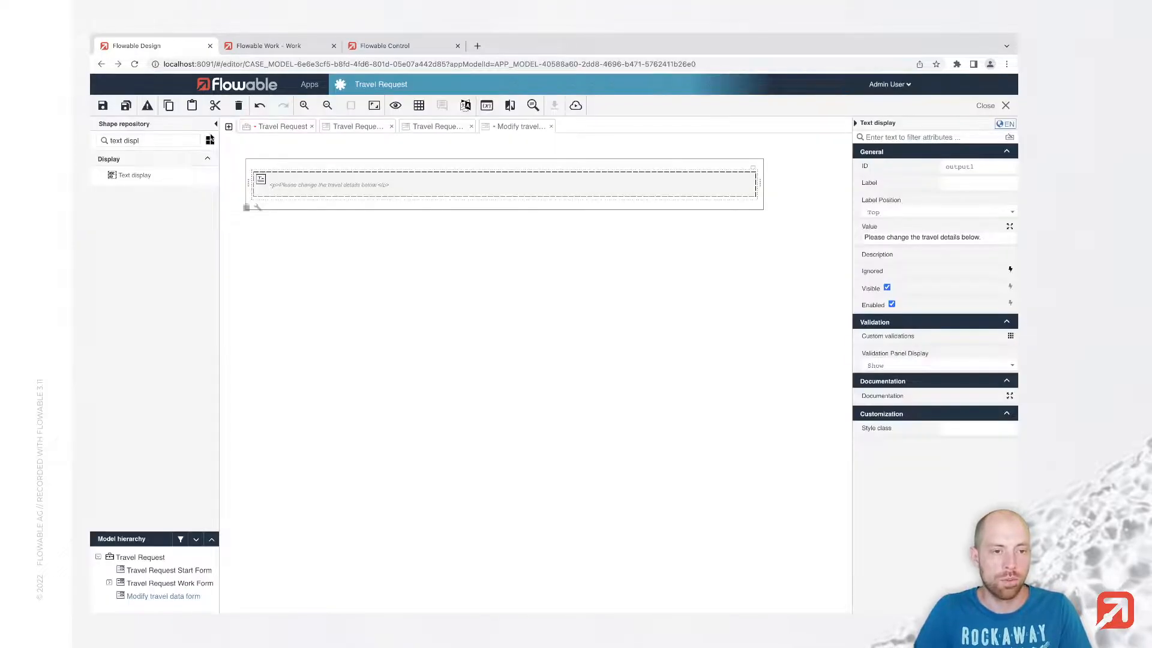
Add a subform labelled "Travel details" below the text display.
triple_click(145, 142)
key("BackSpace")
scroll(134, 373, "down", 10)
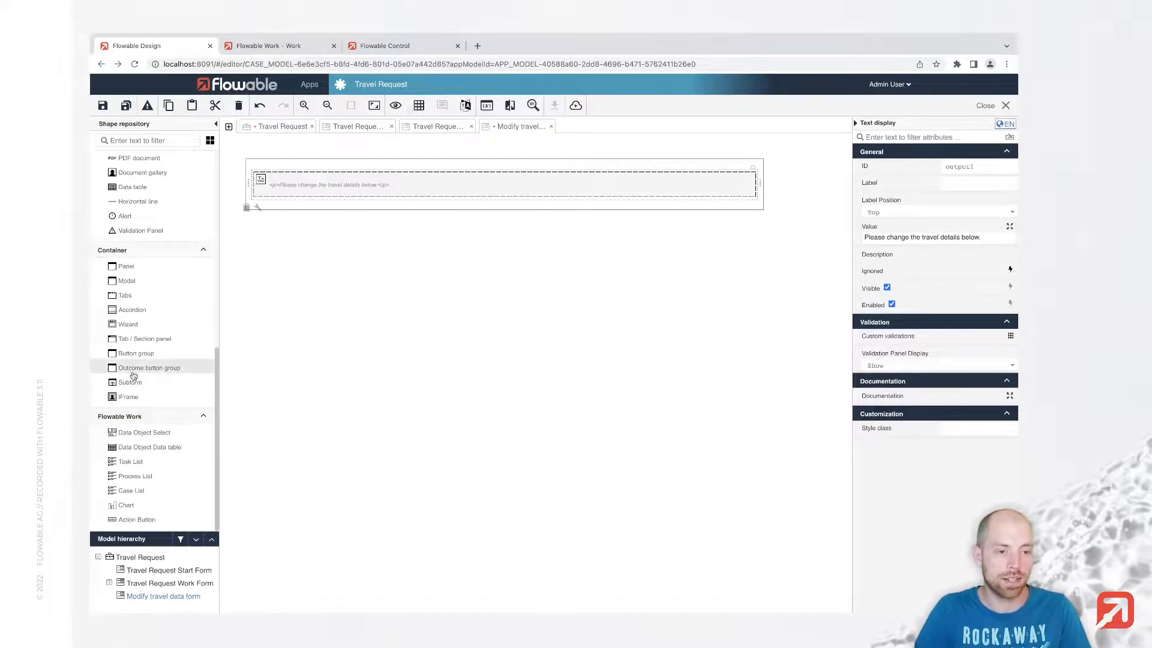
left_click_drag(132, 382, 334, 212)
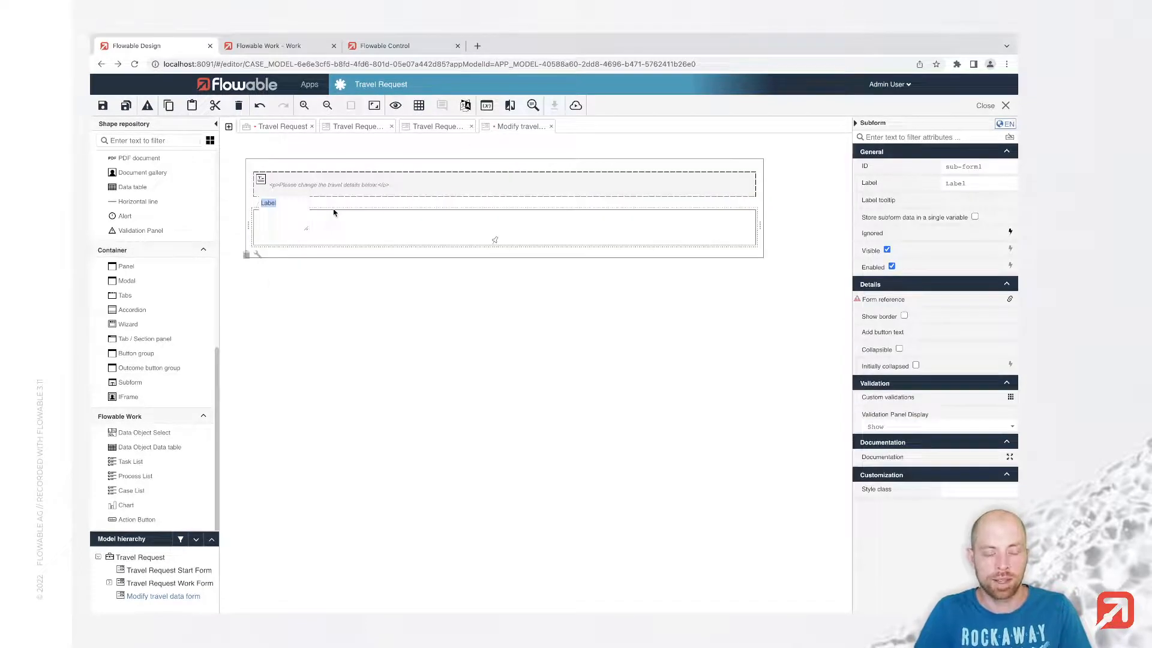
key("BackSpace")
type("Travel")
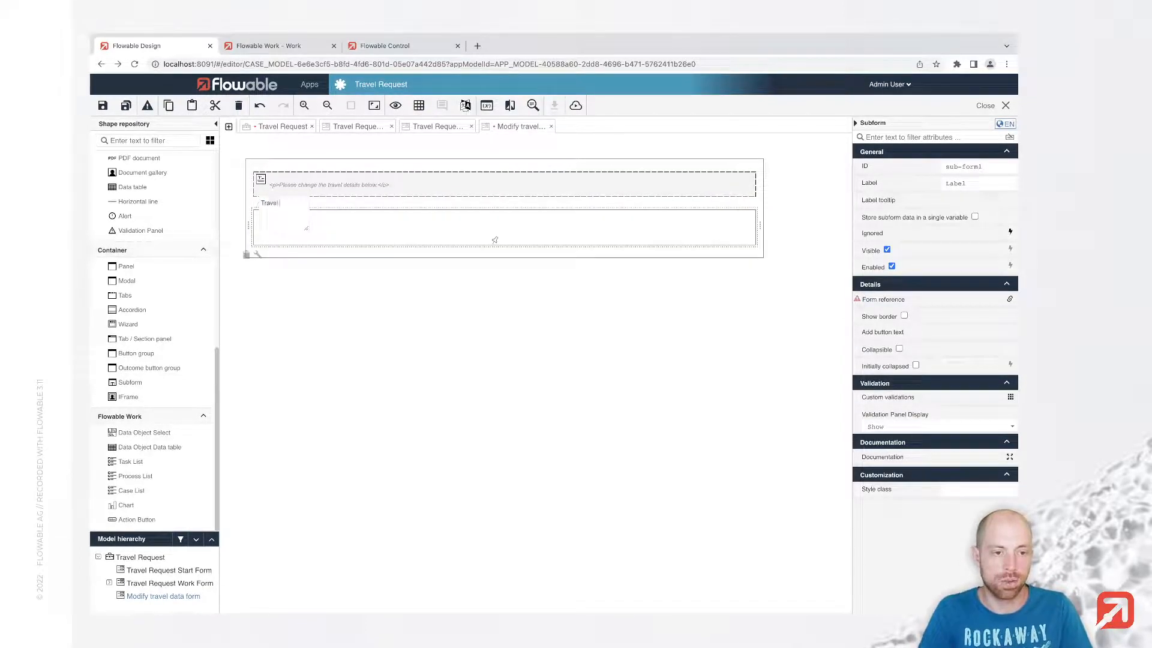
type(" details")
key("Return")
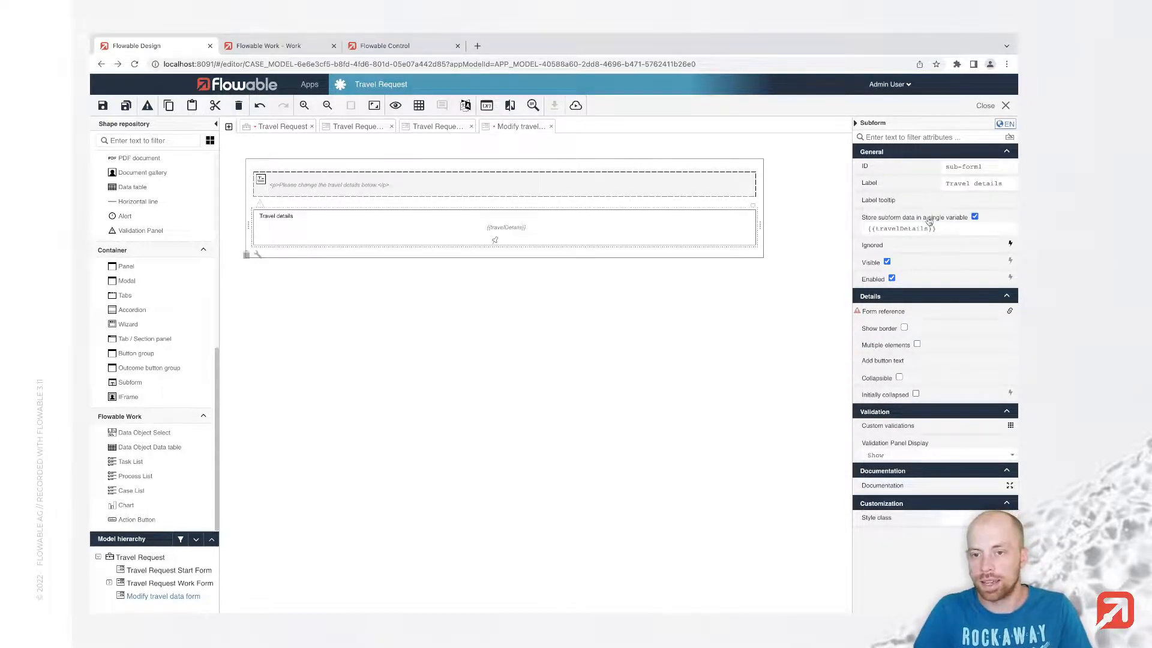
Turn off storing the subform data in a single variable and reference the Travel Request Start Form in the subform.
left_click(976, 218)
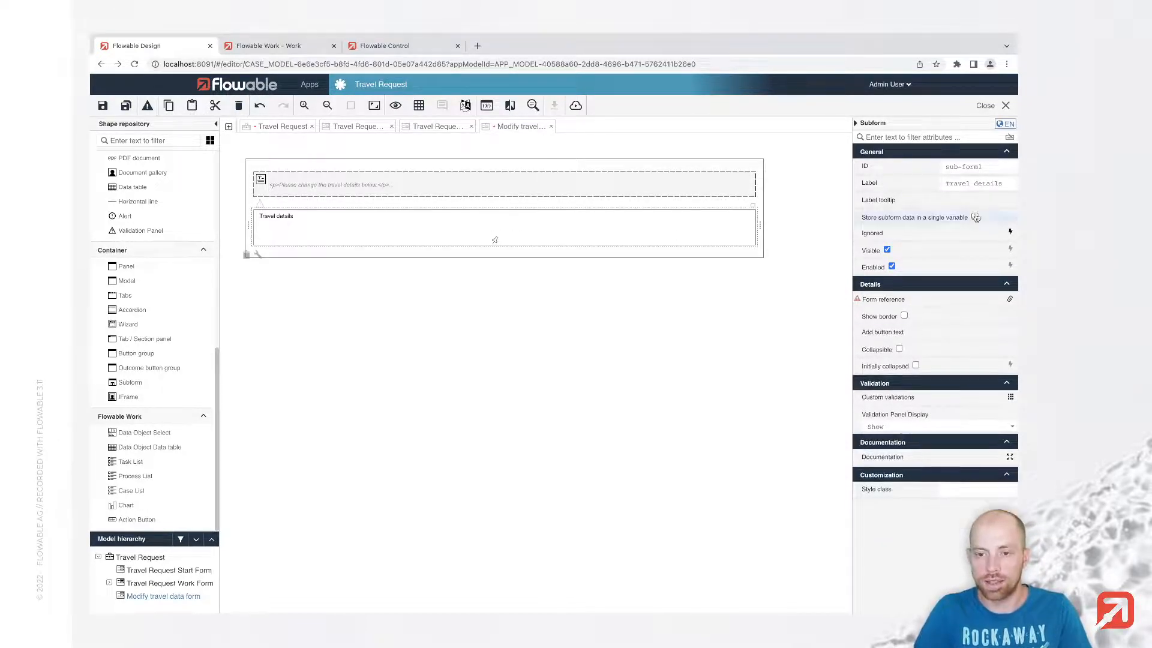
left_click(908, 299)
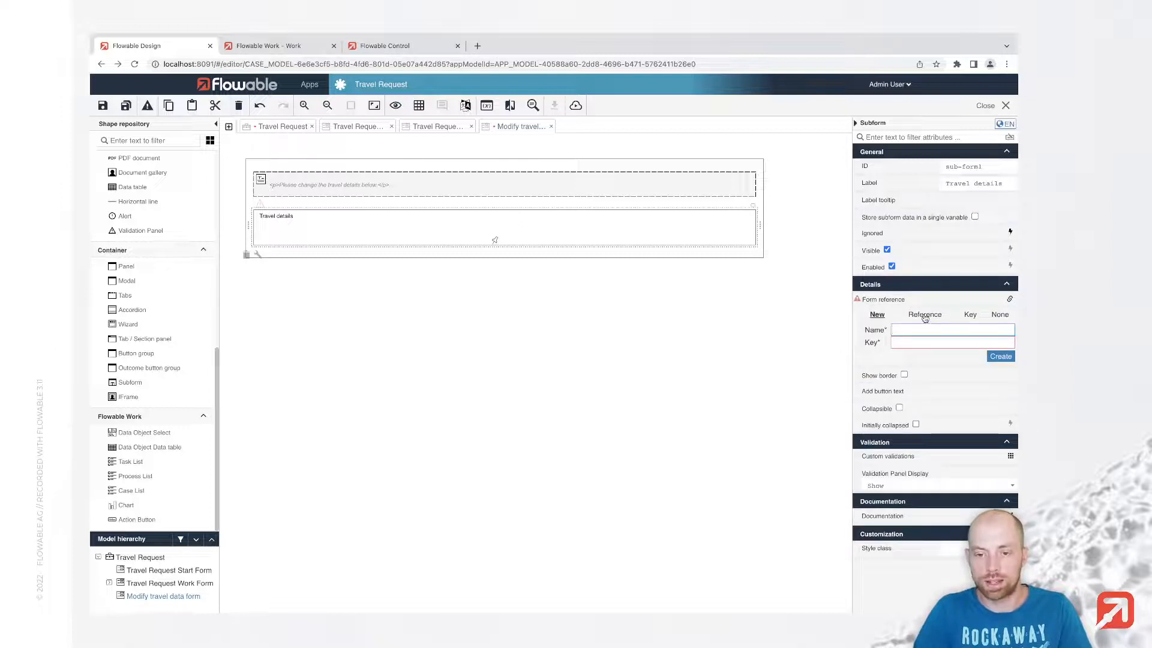
left_click(925, 315)
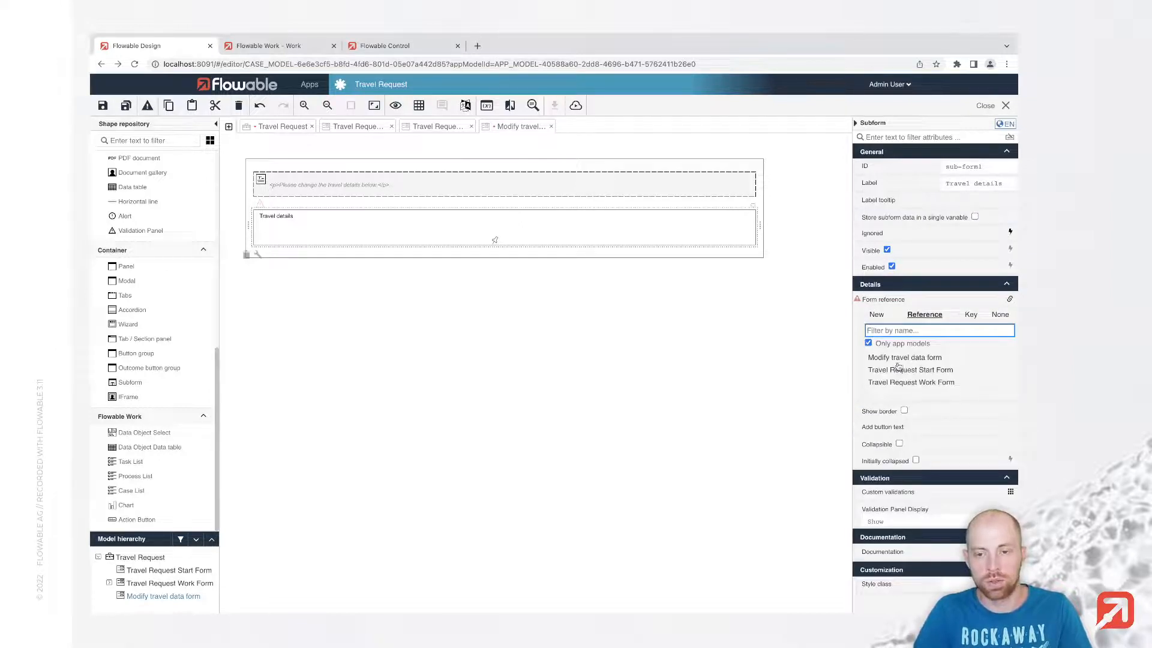
left_click(921, 370)
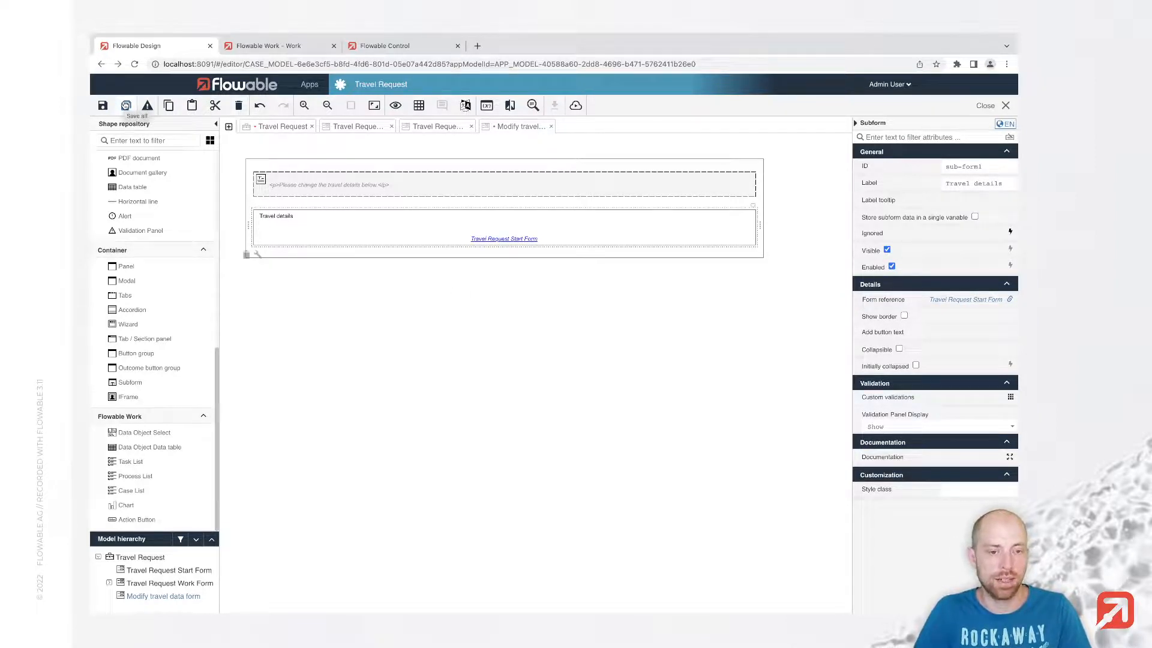
Add a form outcome with the label "Modify travel data" and the value modifyTravelDate, and save all models.
left_click(428, 294)
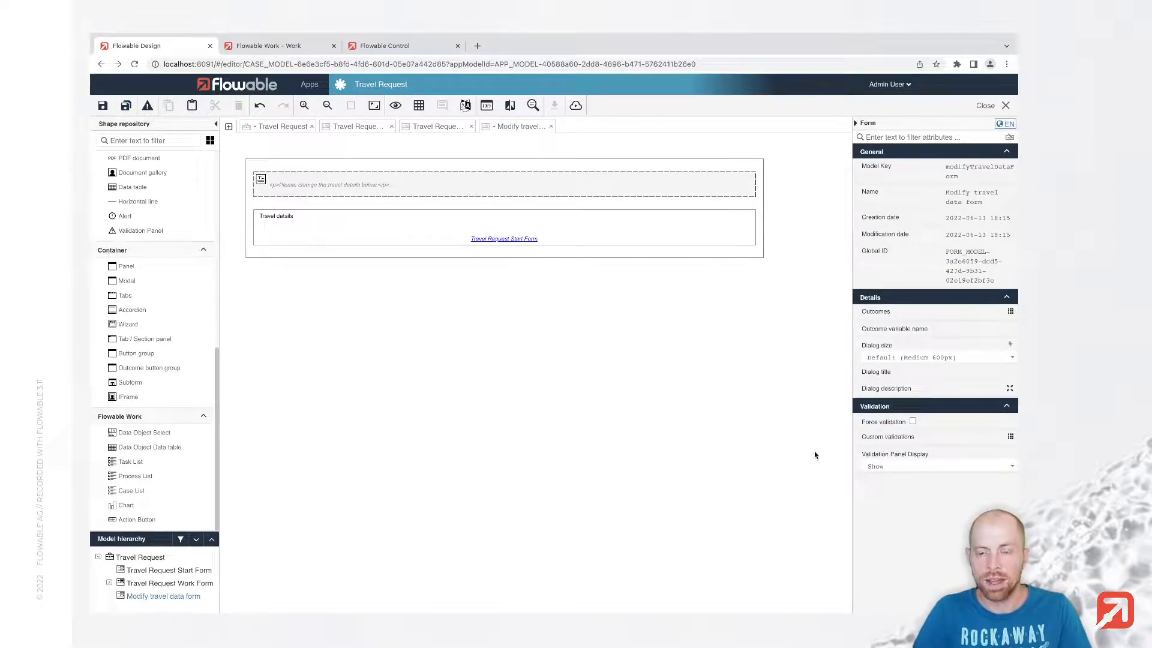
left_click(899, 313)
left_click(219, 172)
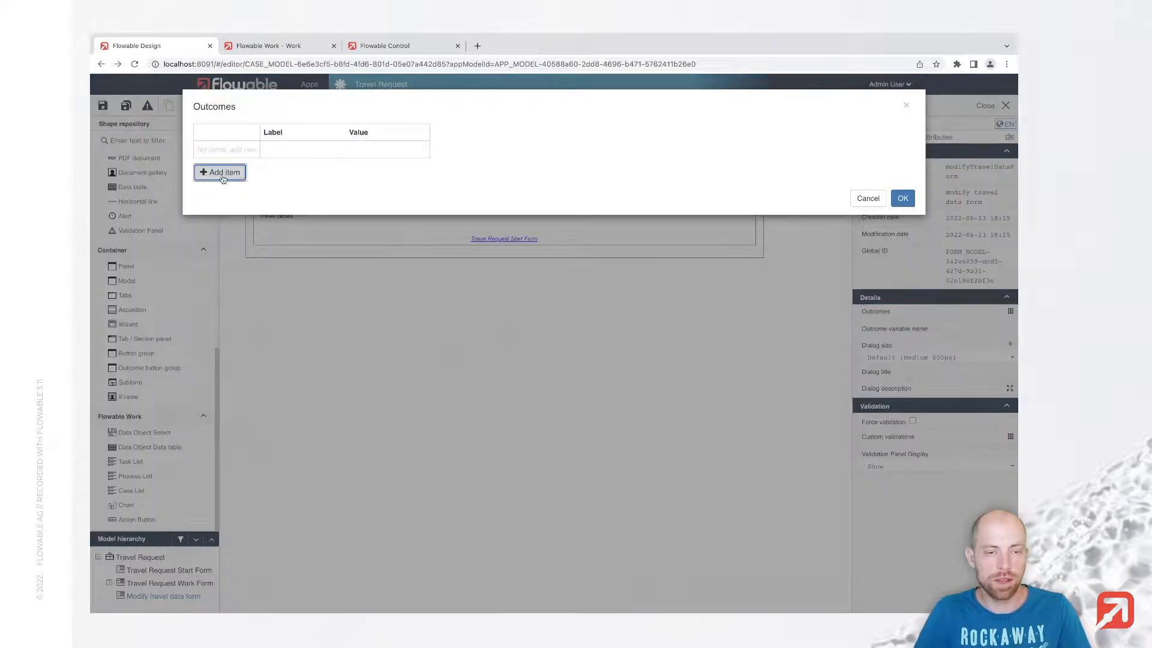
type("Mod")
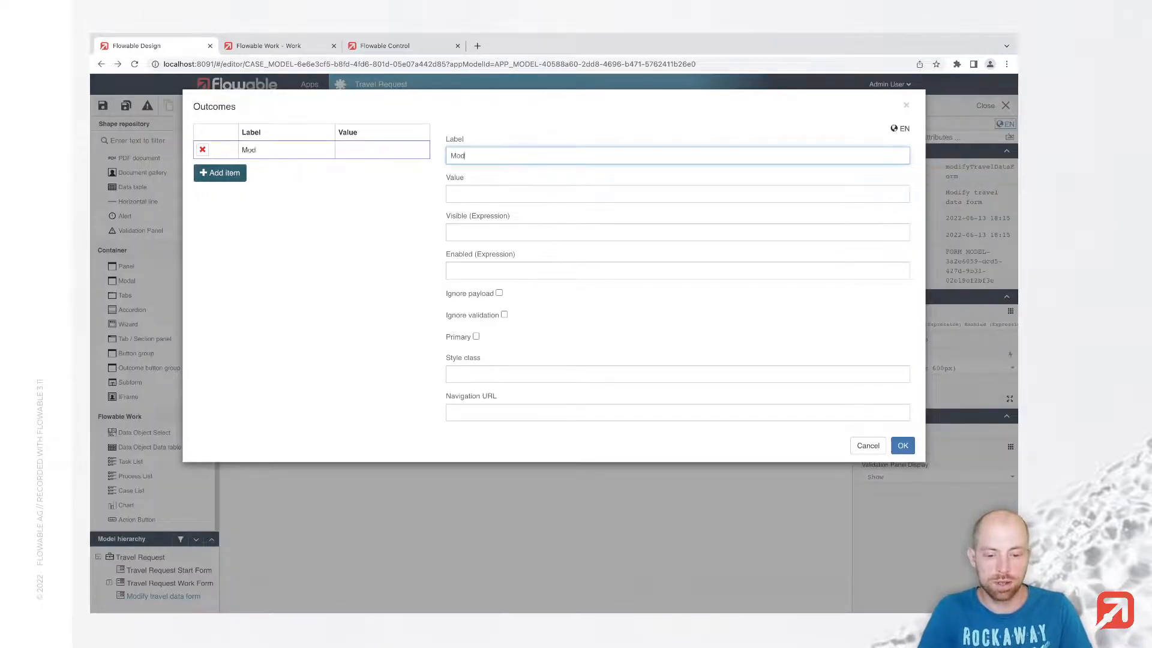
type("ify travel data")
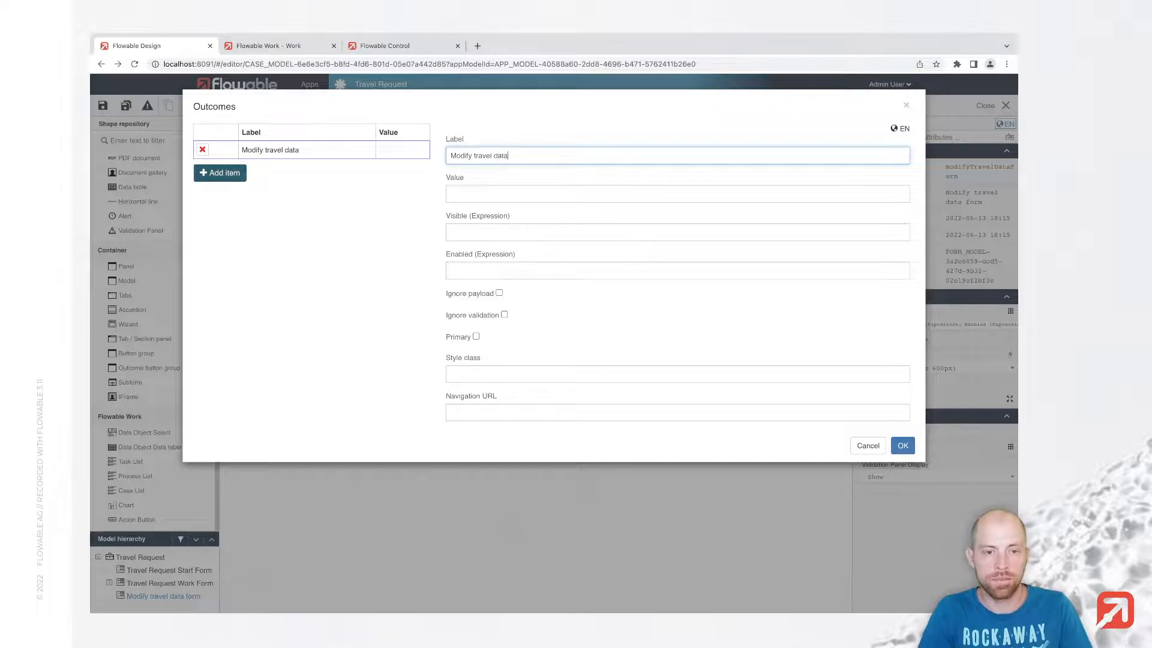
key("Tab")
type("modifyTravelDate")
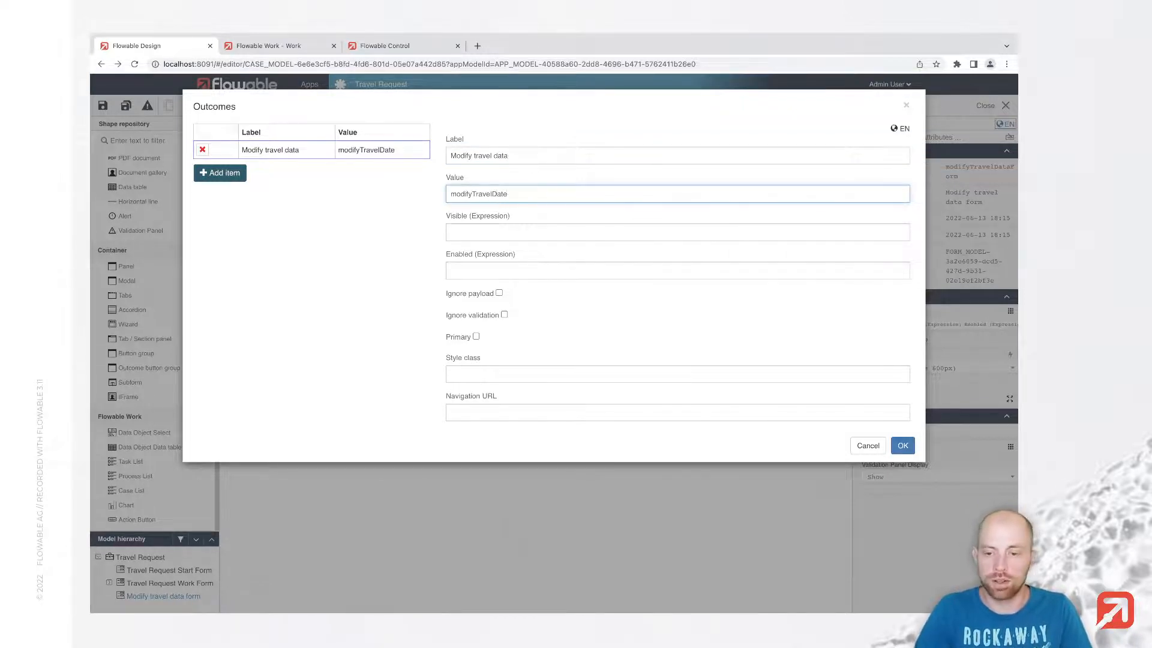
left_click(903, 445)
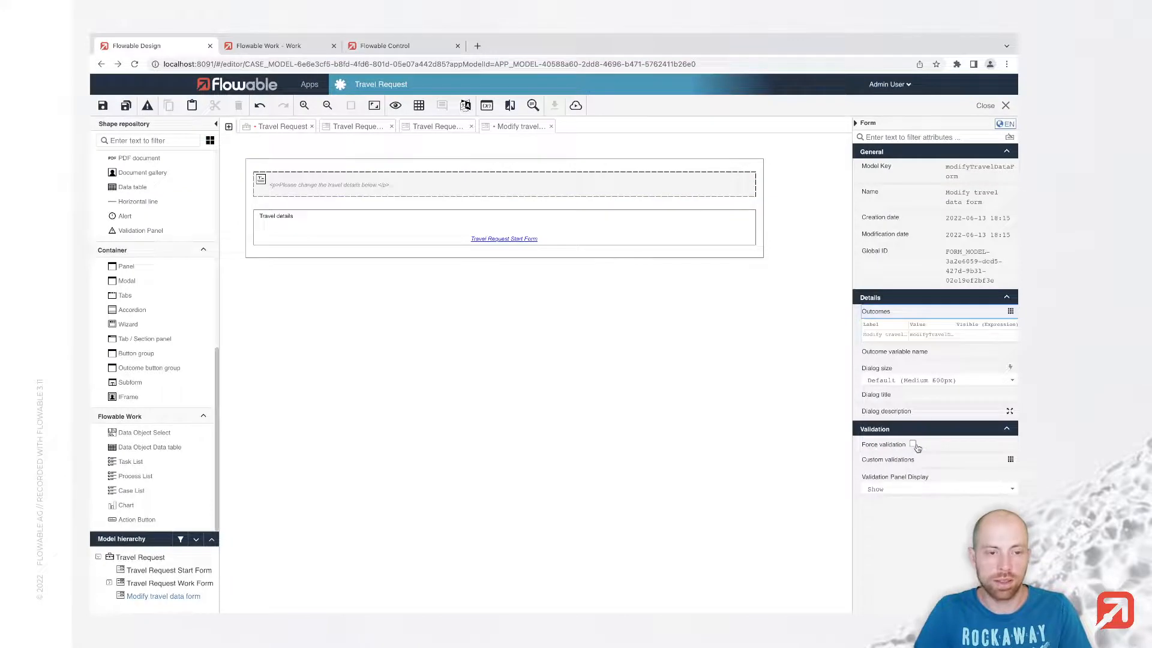
left_click(126, 110)
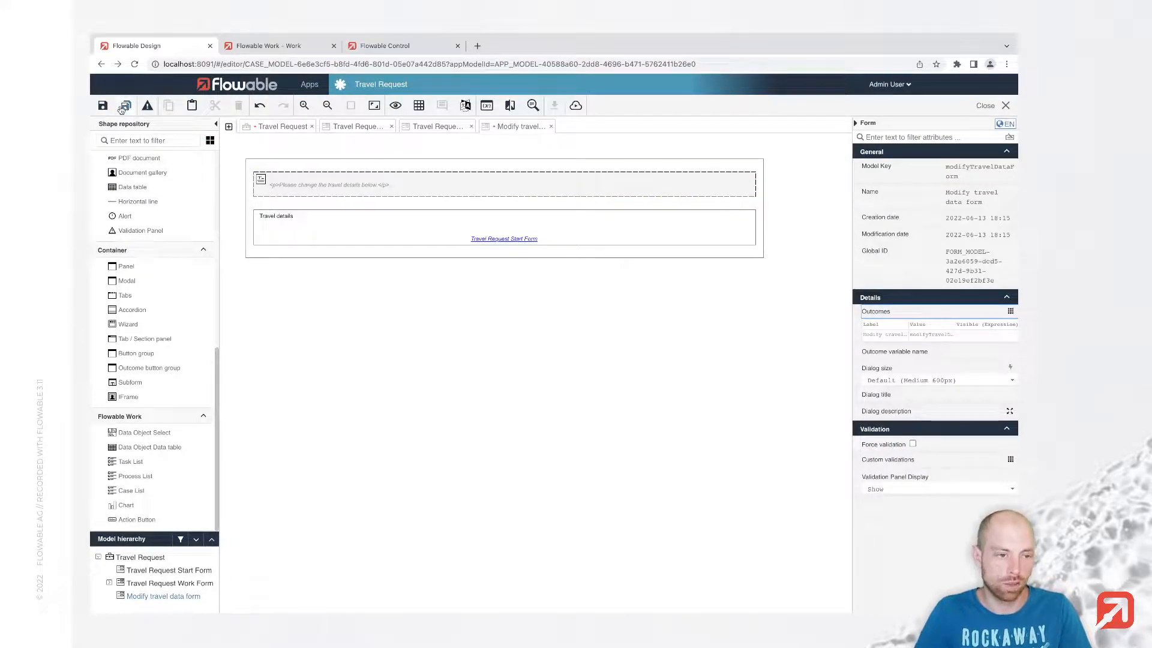
Enable manual activation and repetition for the Modify travel data human task in the Travel Request case model.
left_click(269, 127)
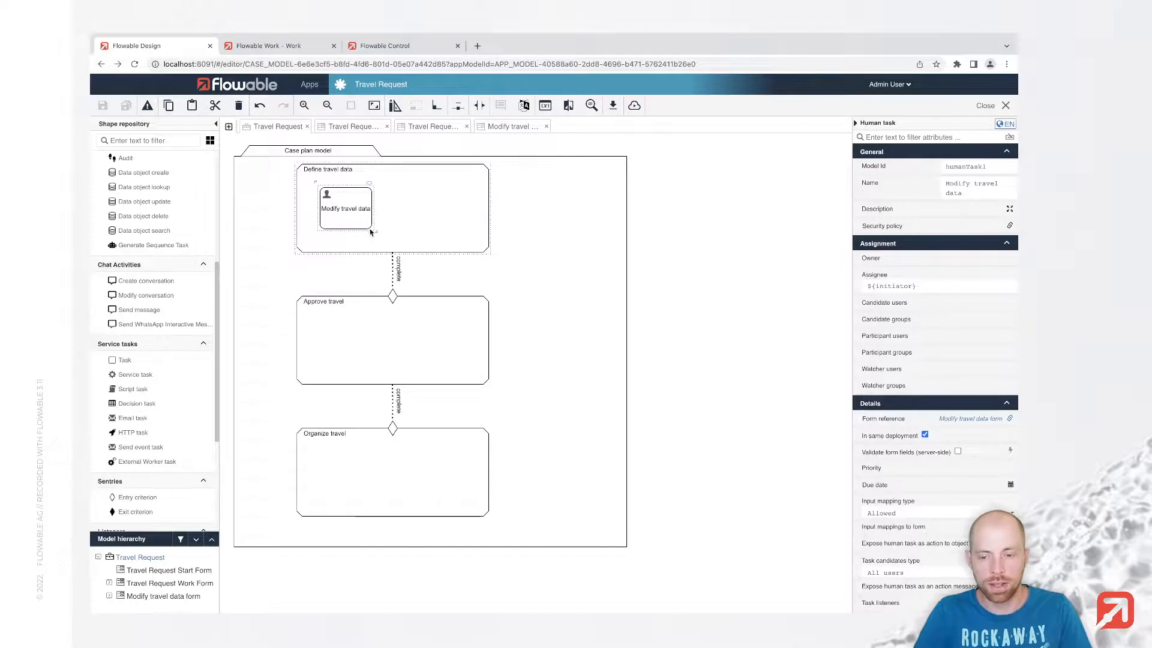
scroll(927, 440, "down", 5)
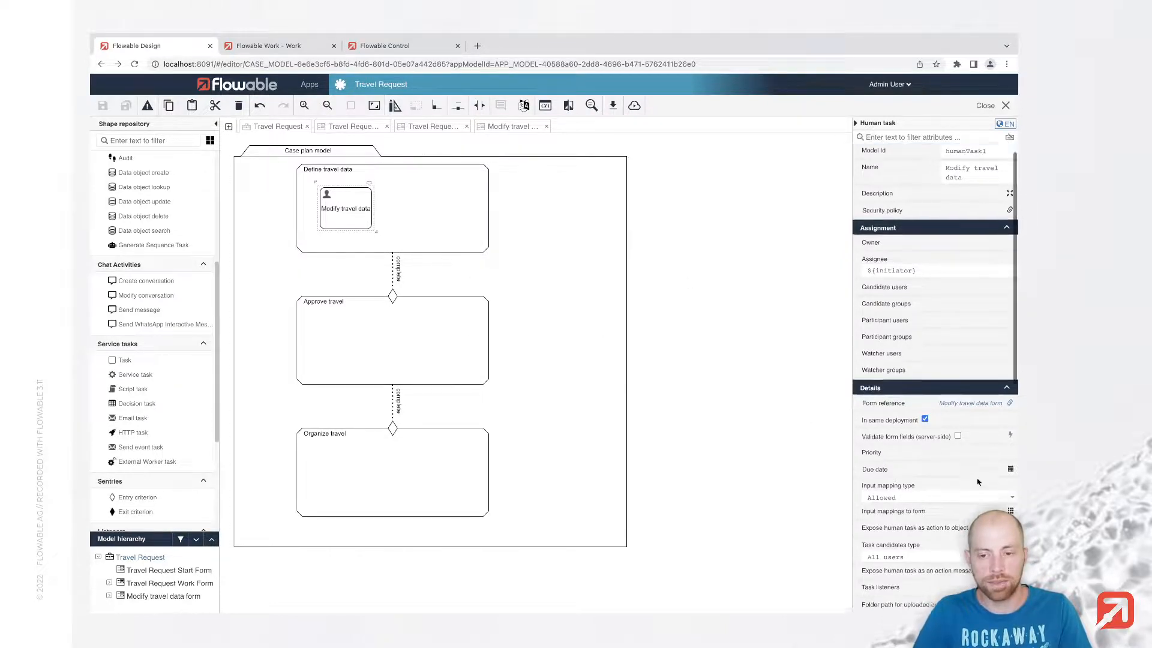
scroll(927, 440, "down", 3)
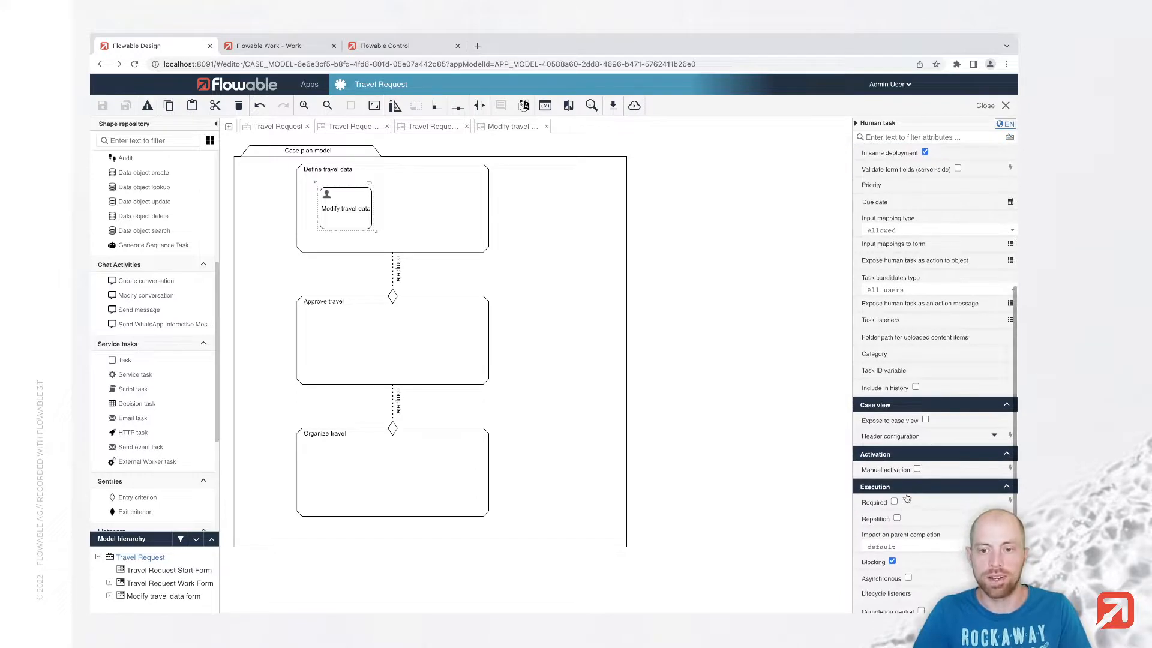
left_click(916, 470)
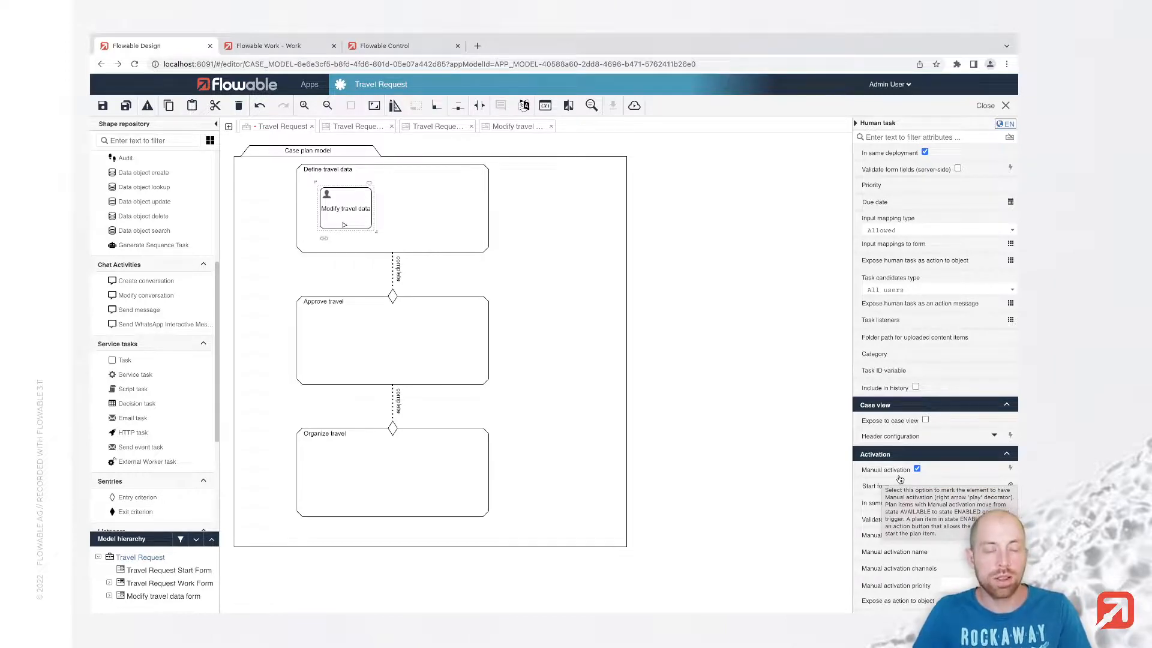
scroll(900, 478, "down", 8)
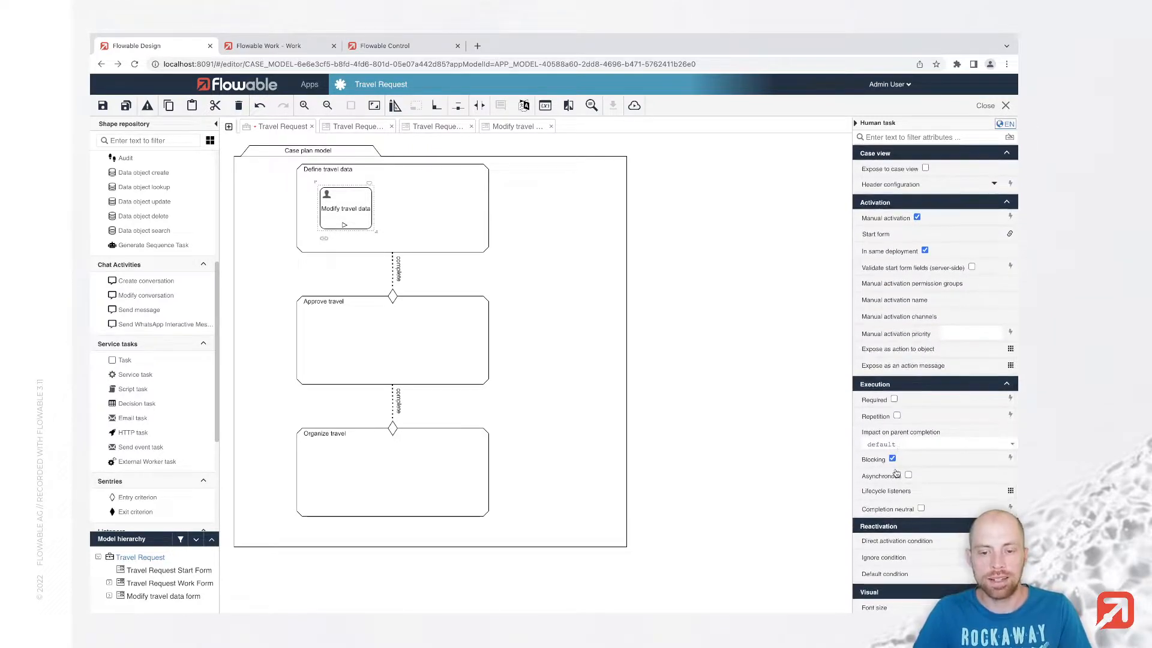
scroll(898, 472, "down", 1)
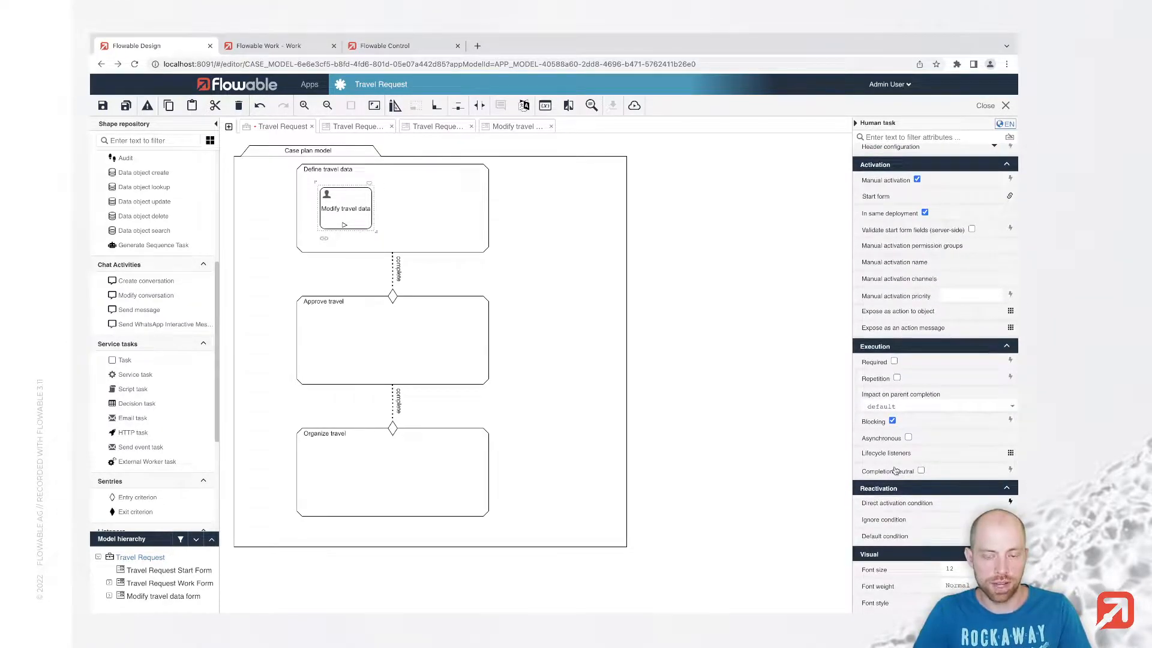
left_click(897, 379)
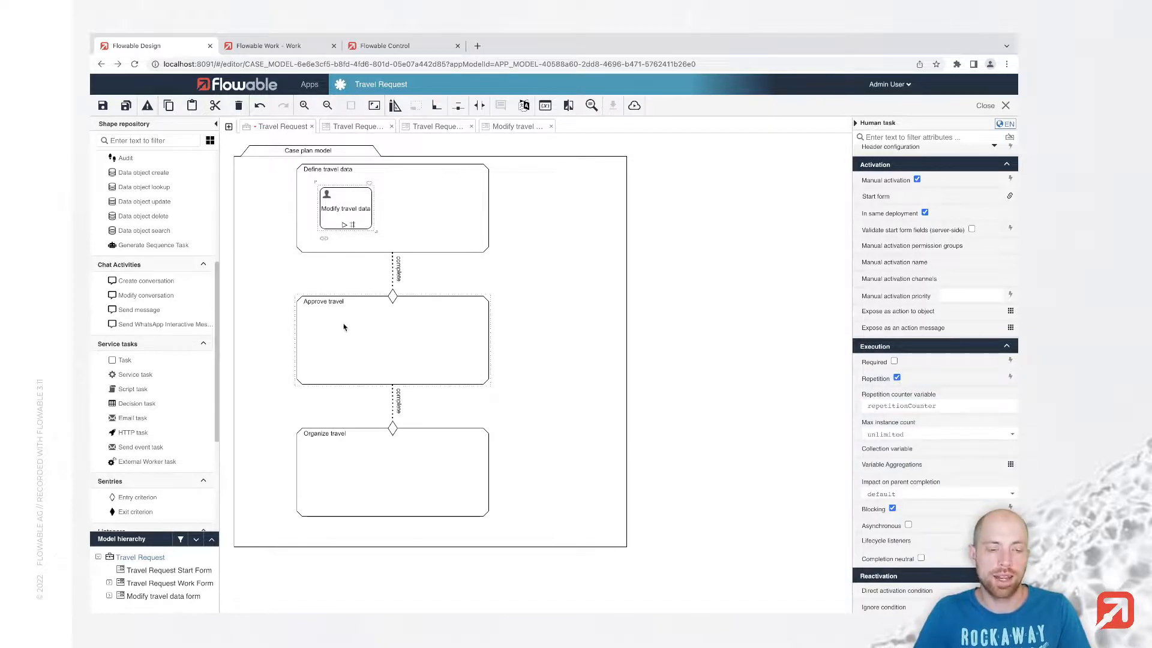
Save all models and publish the Travel Request app to the default deployment target.
left_click(127, 108)
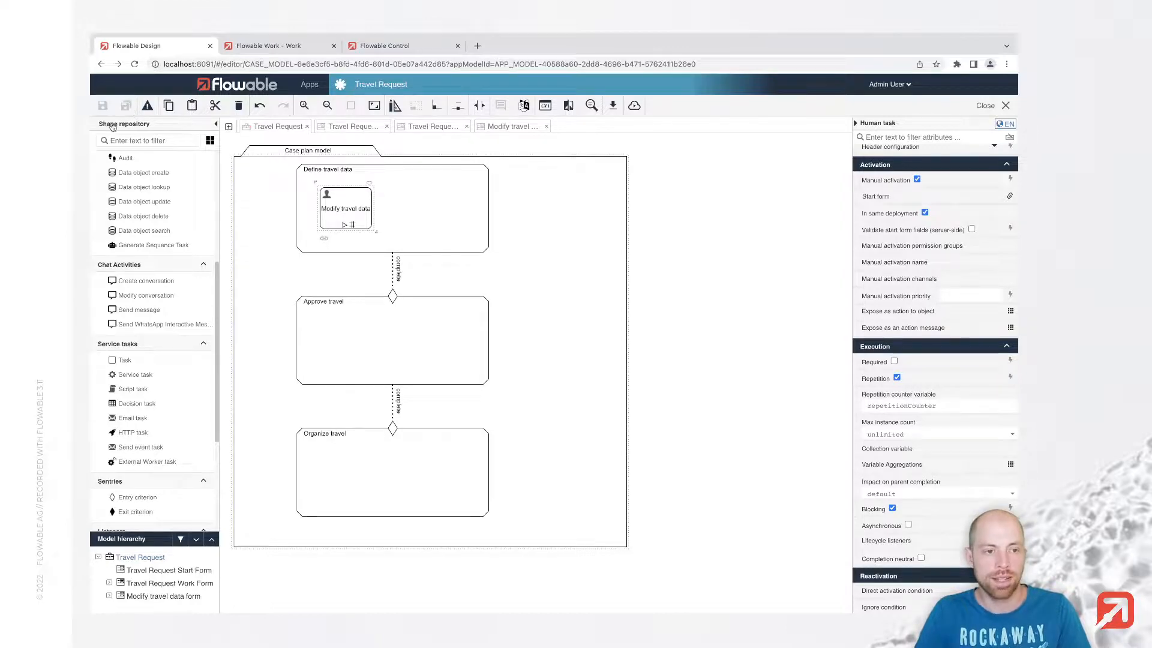
left_click(635, 106)
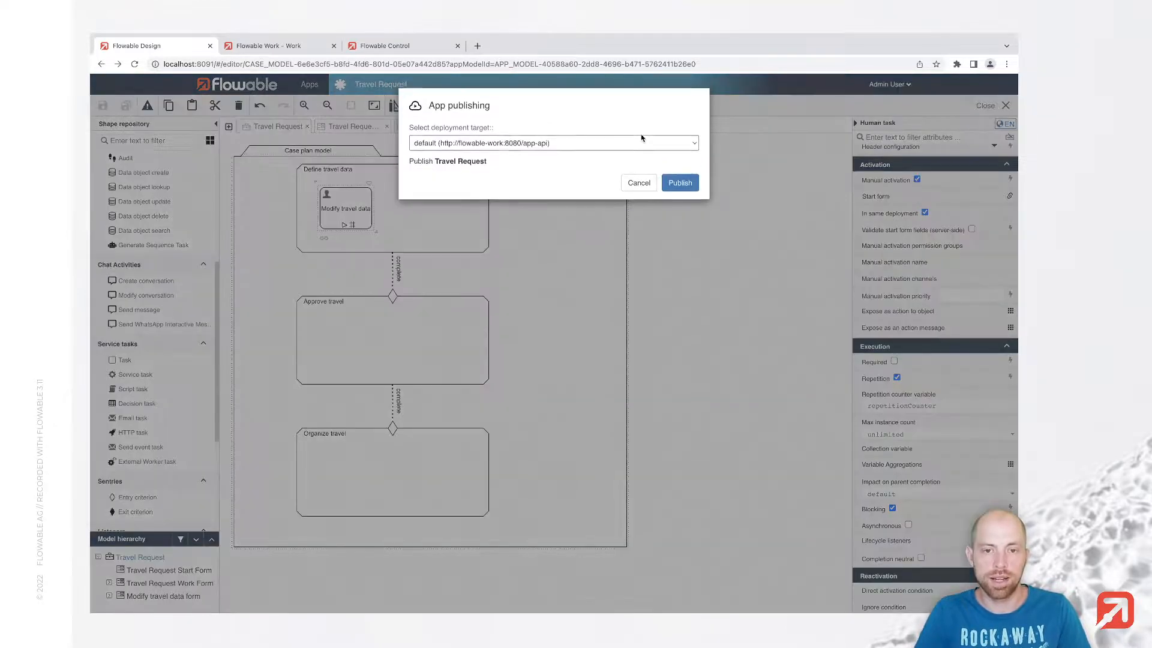
left_click(679, 184)
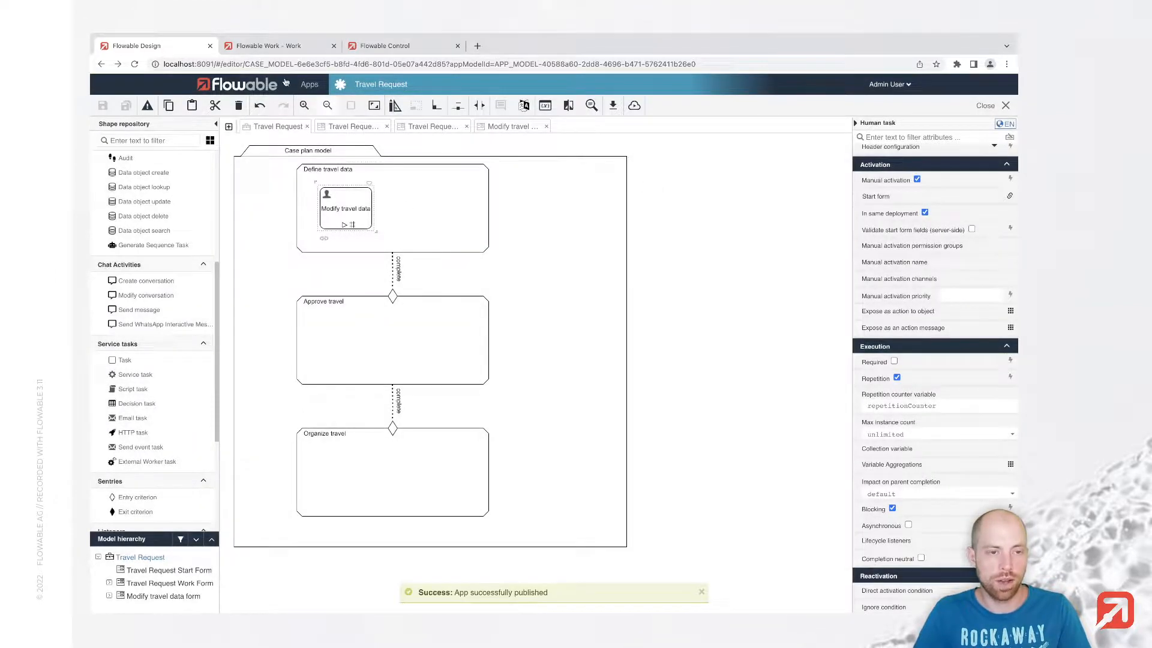
Switch to Flowable Work and open the start form for a new Travel Request work item.
left_click(268, 46)
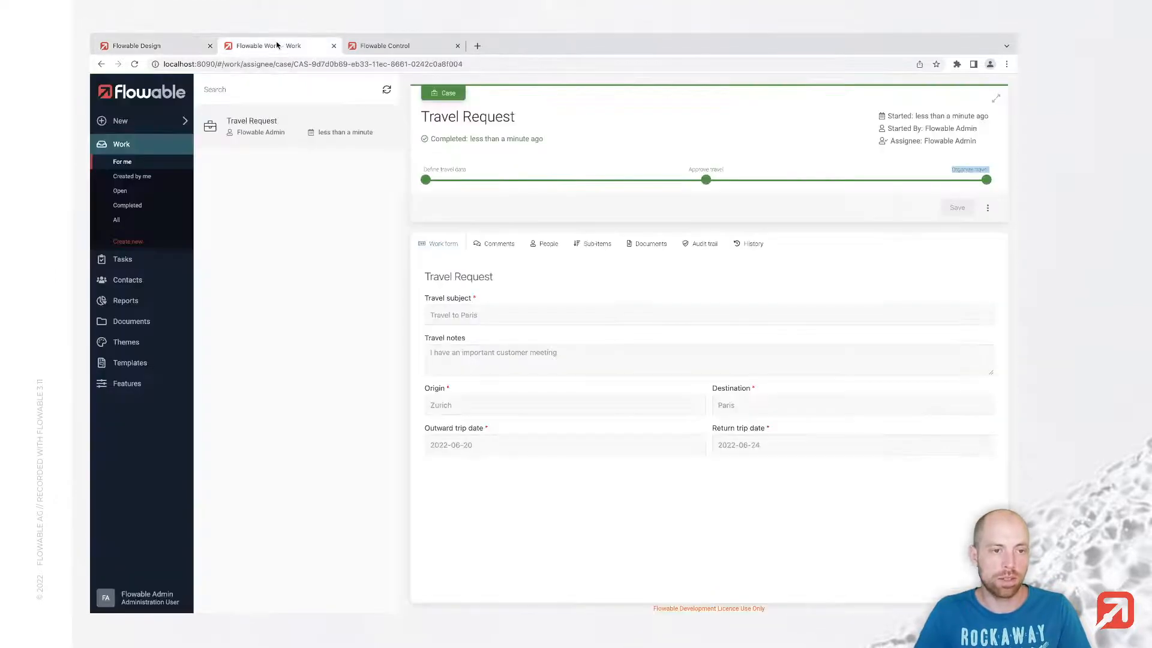
left_click(135, 128)
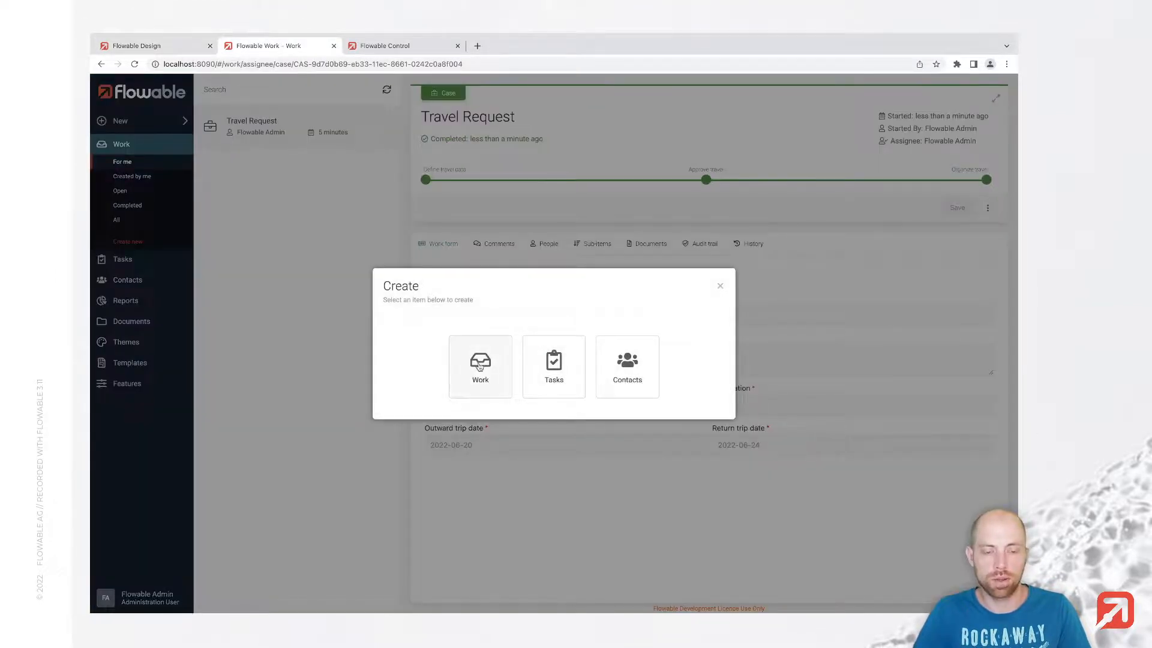
left_click(479, 367)
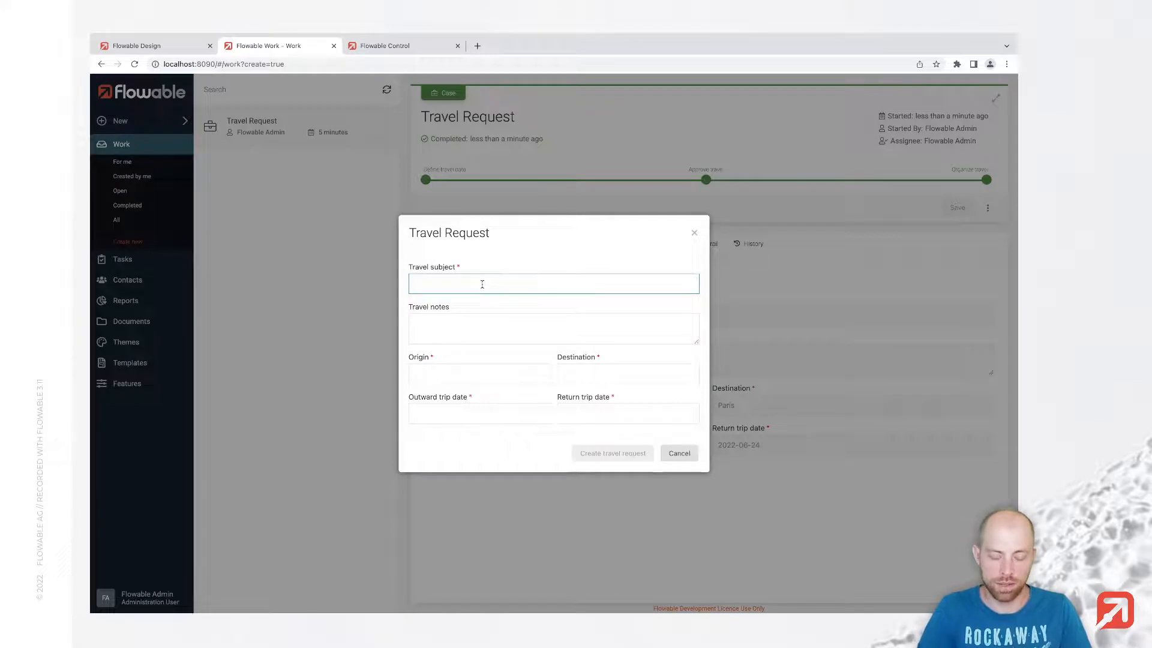
Enter the travel subject "Travel to Paris" and the travel notes "I have an important customer meeting".
type("Travel t")
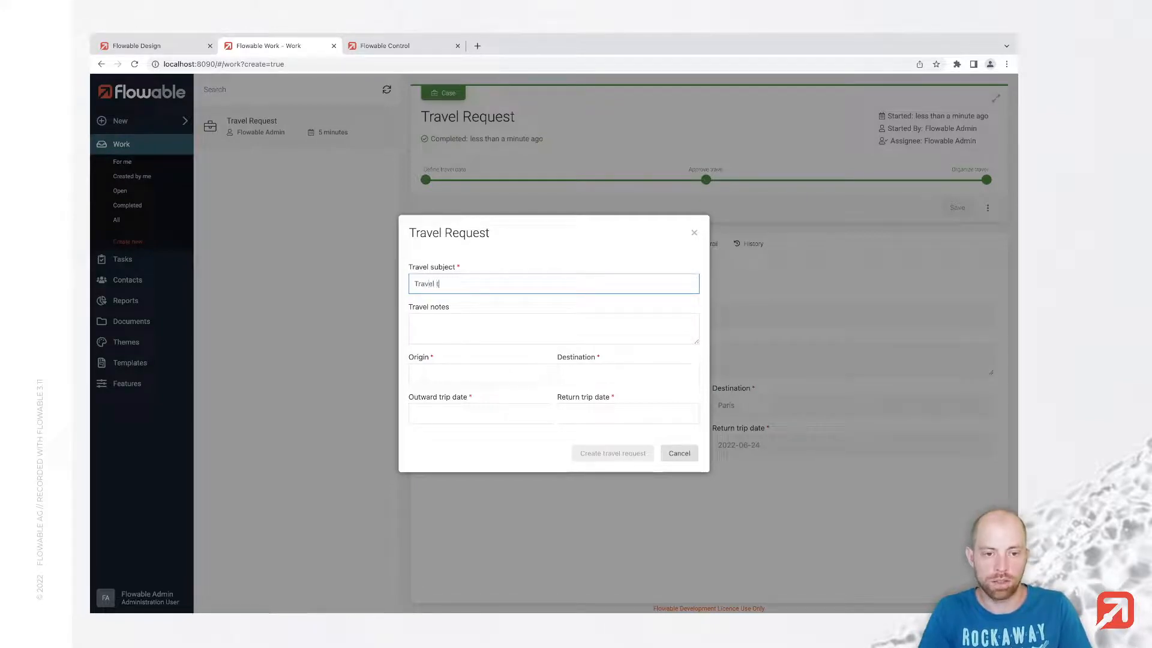
type("o Paris")
key("Tab")
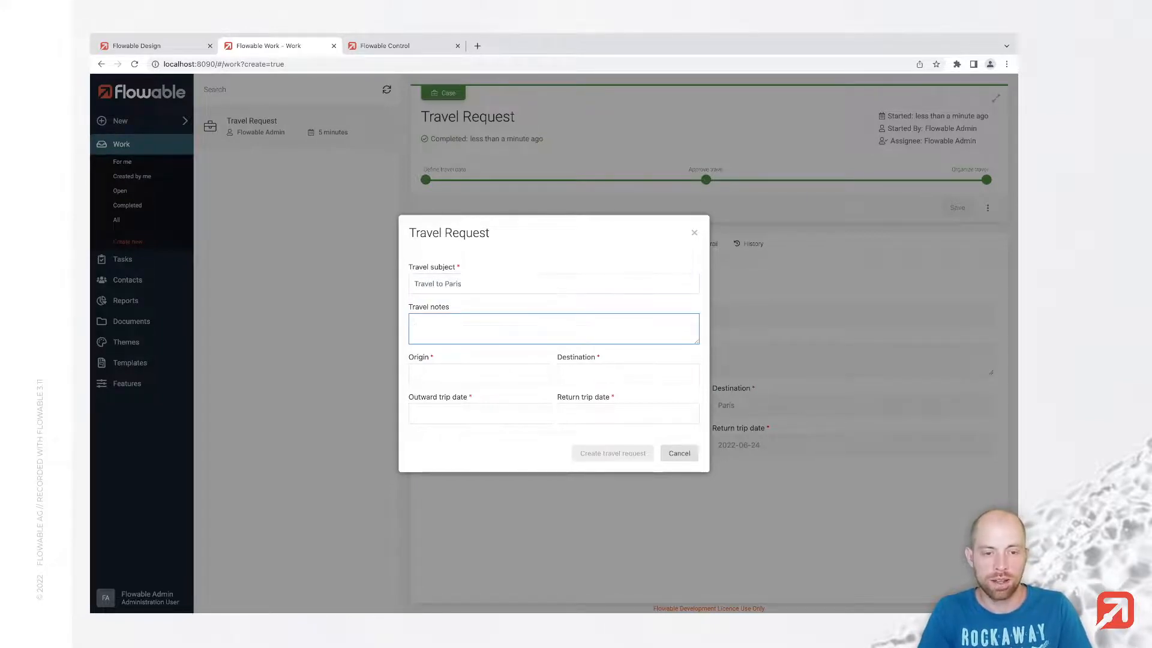
type("I have an impo")
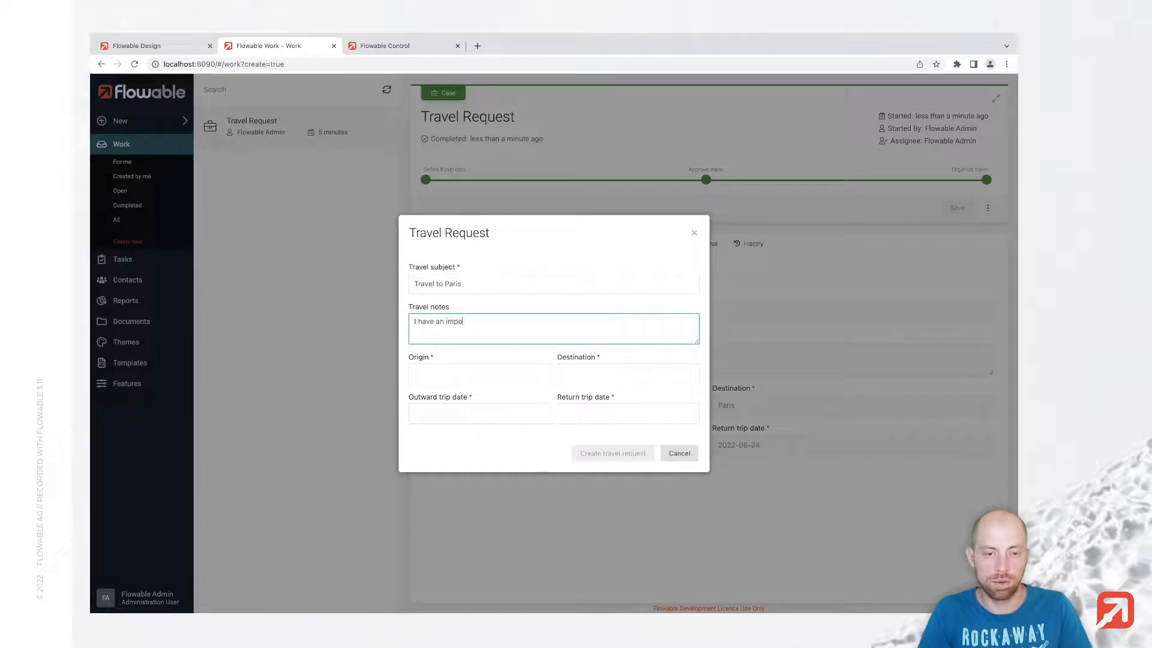
type("rtant customer mee")
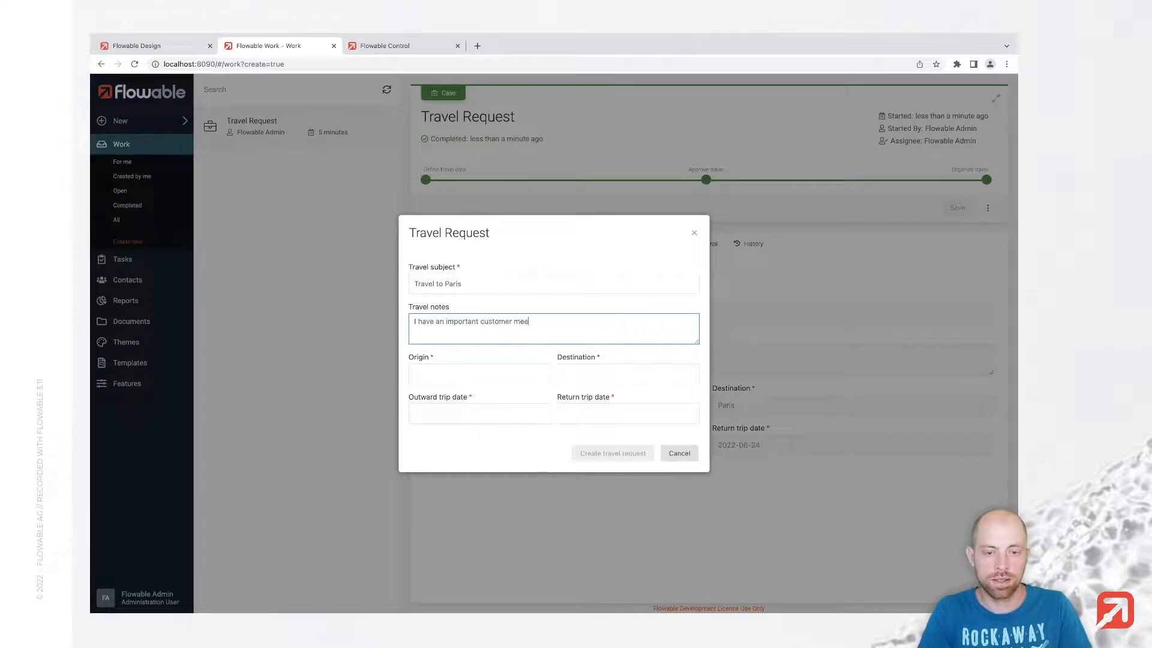
type("ting")
Set the trip's origin to Zurich and its destination to Paris.
key("Tab")
type("Zurich")
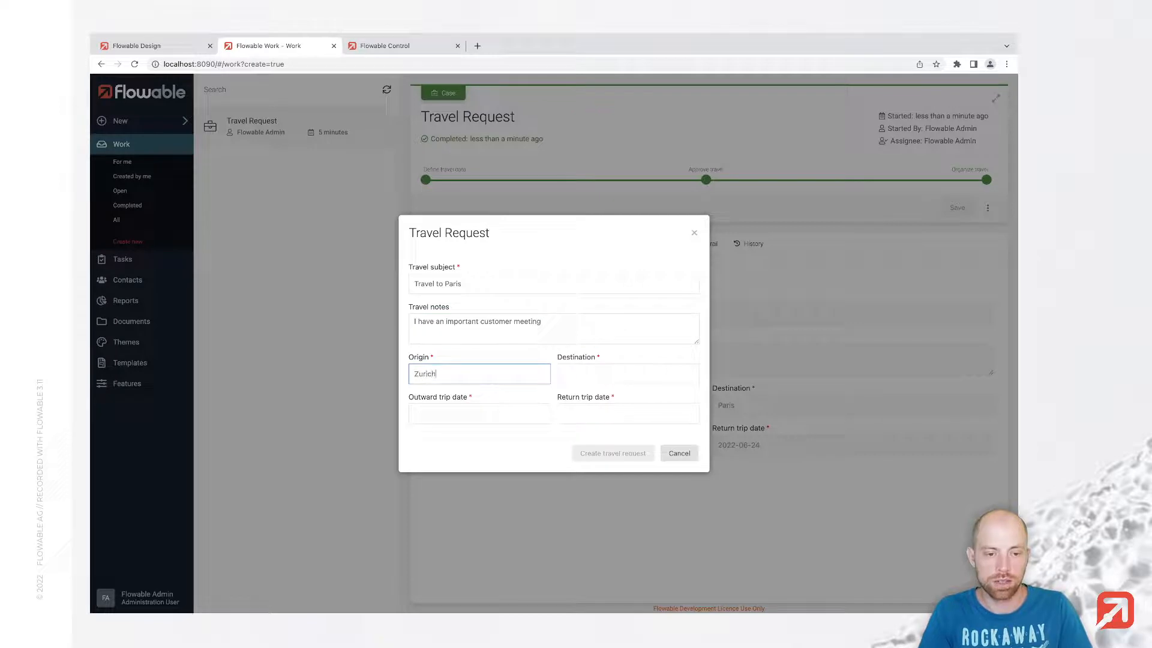
key("Tab")
type("Paris")
Set the outward trip date to 2022-06-20 and the return trip date to 2022-06-24, and create the travel request.
key("Tab")
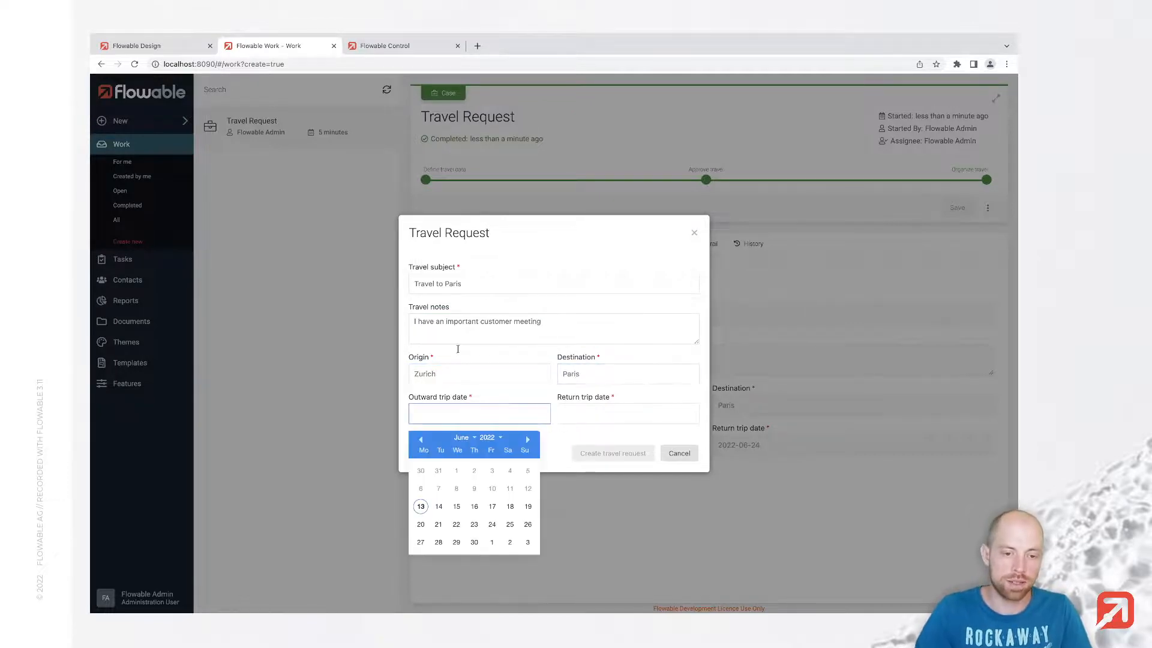
left_click(420, 524)
left_click(593, 407)
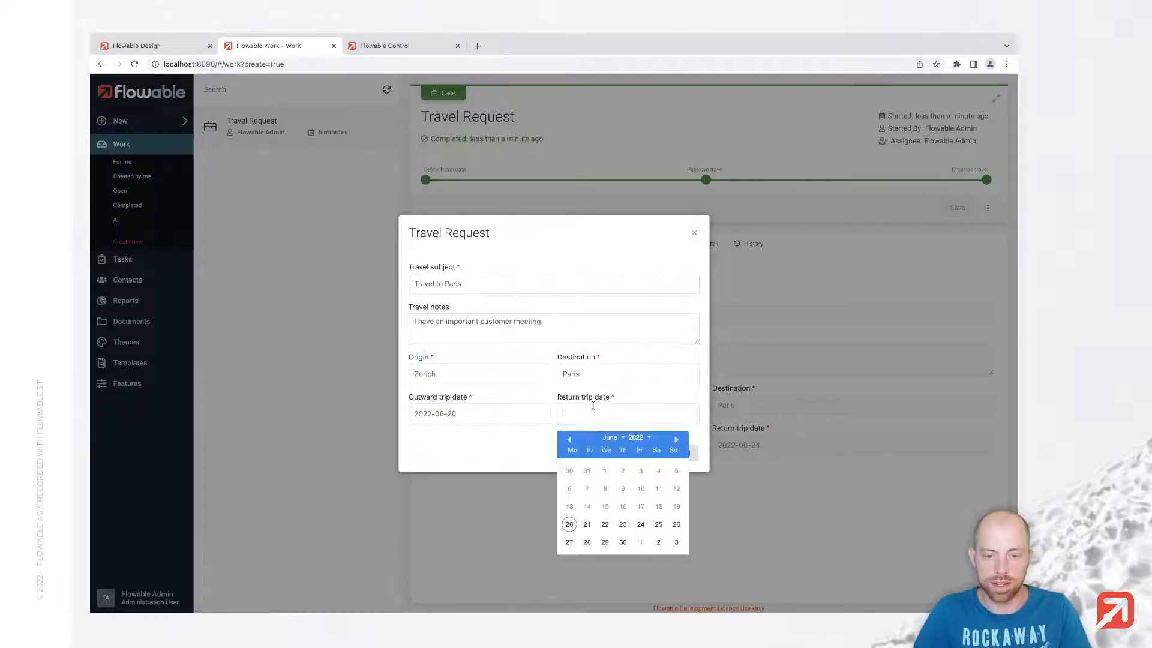
left_click(641, 525)
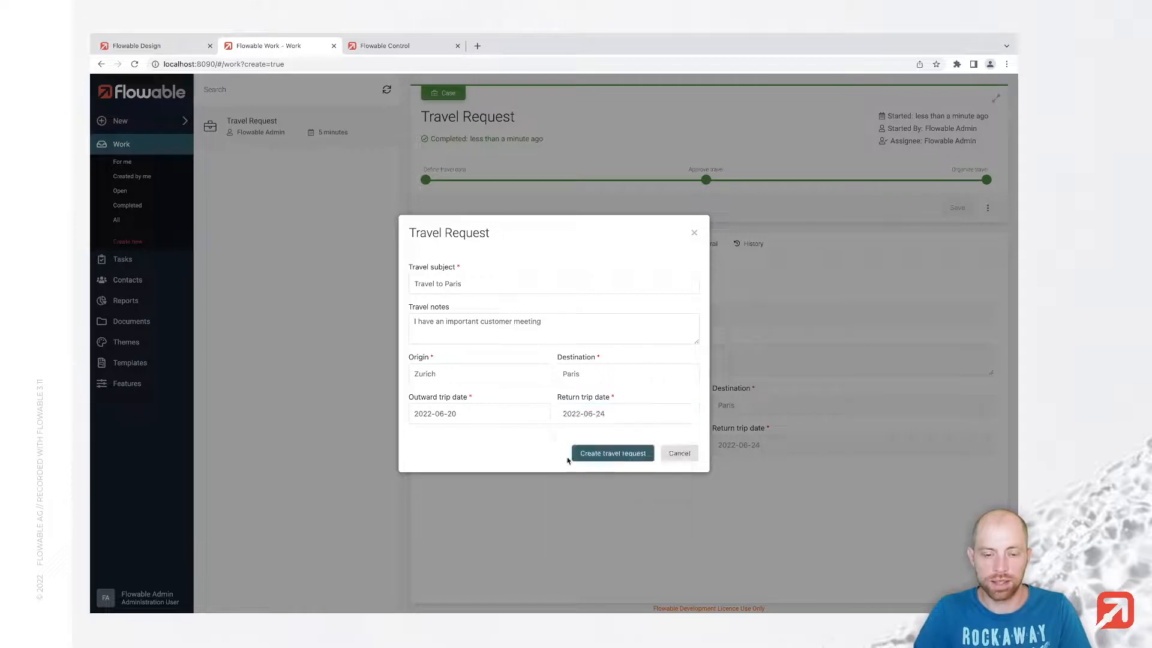
left_click(612, 458)
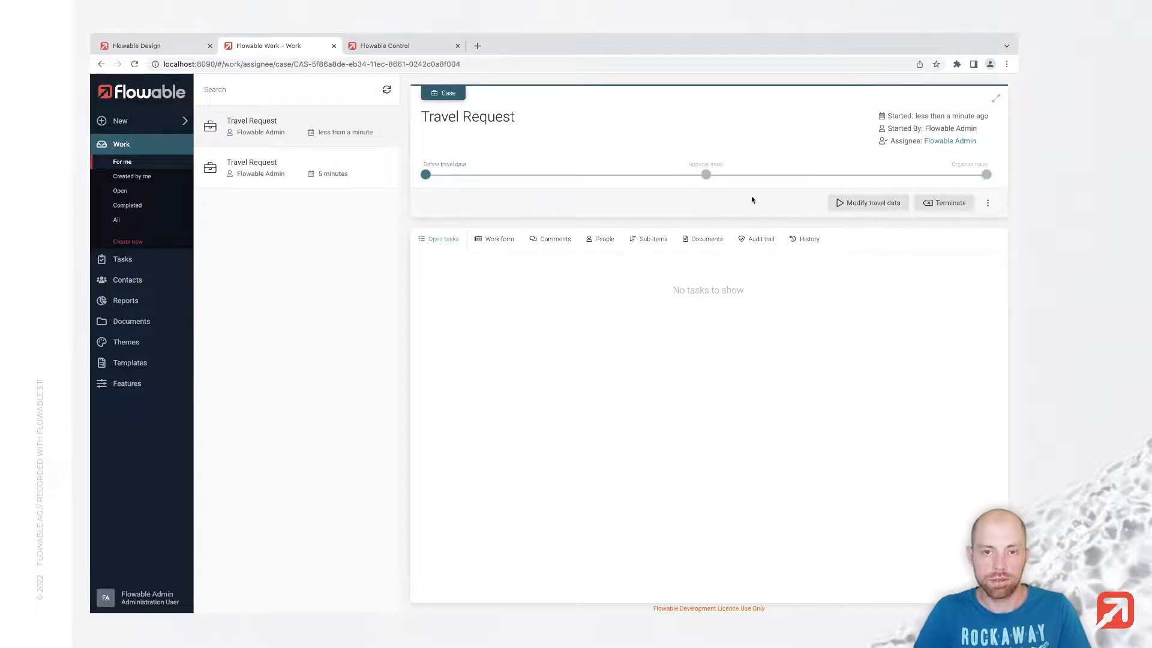
Start the case's Modify travel data task and change its travel subject to "Travel to Berlin".
left_click(857, 205)
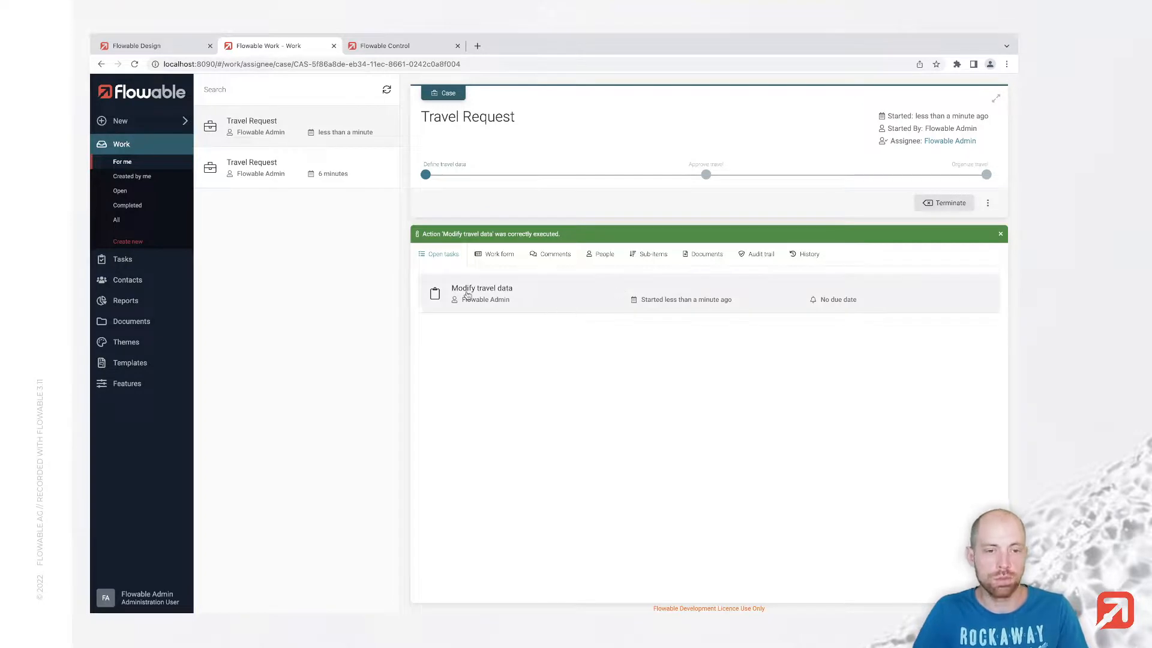
left_click(527, 294)
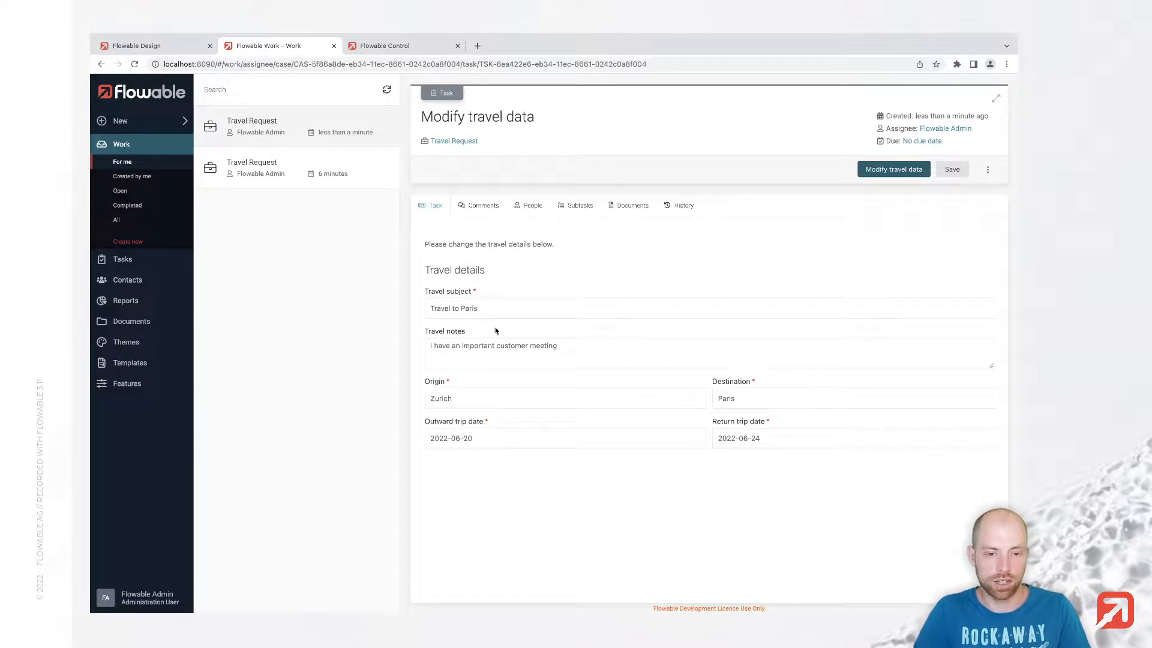
double_click(475, 309)
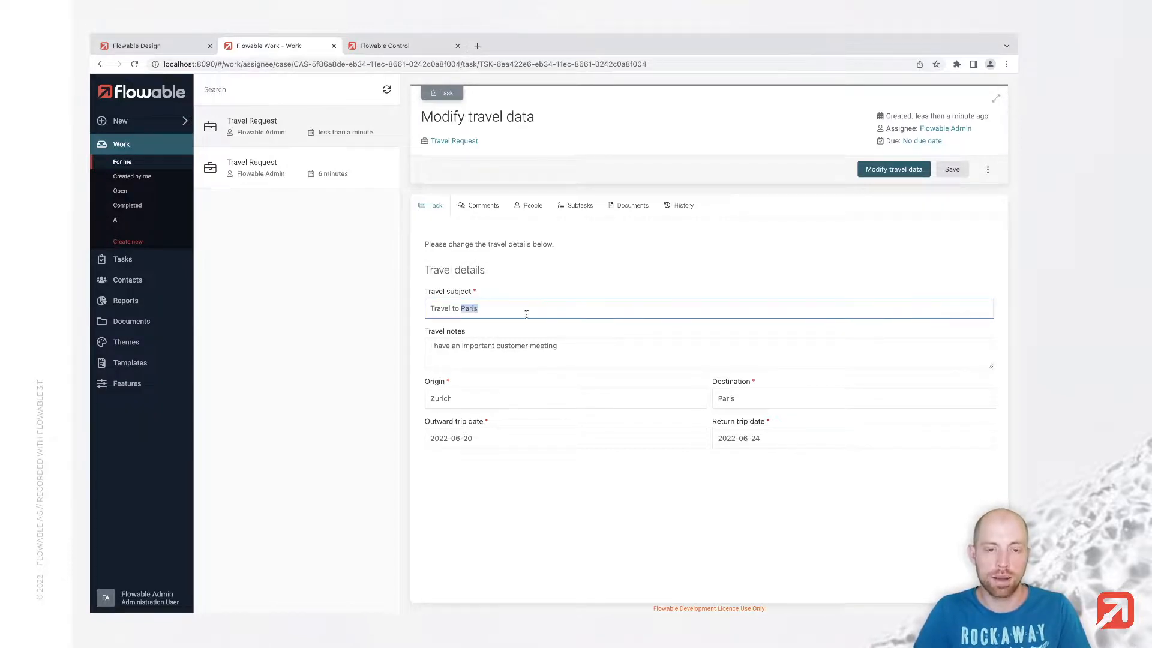
type("Berlin")
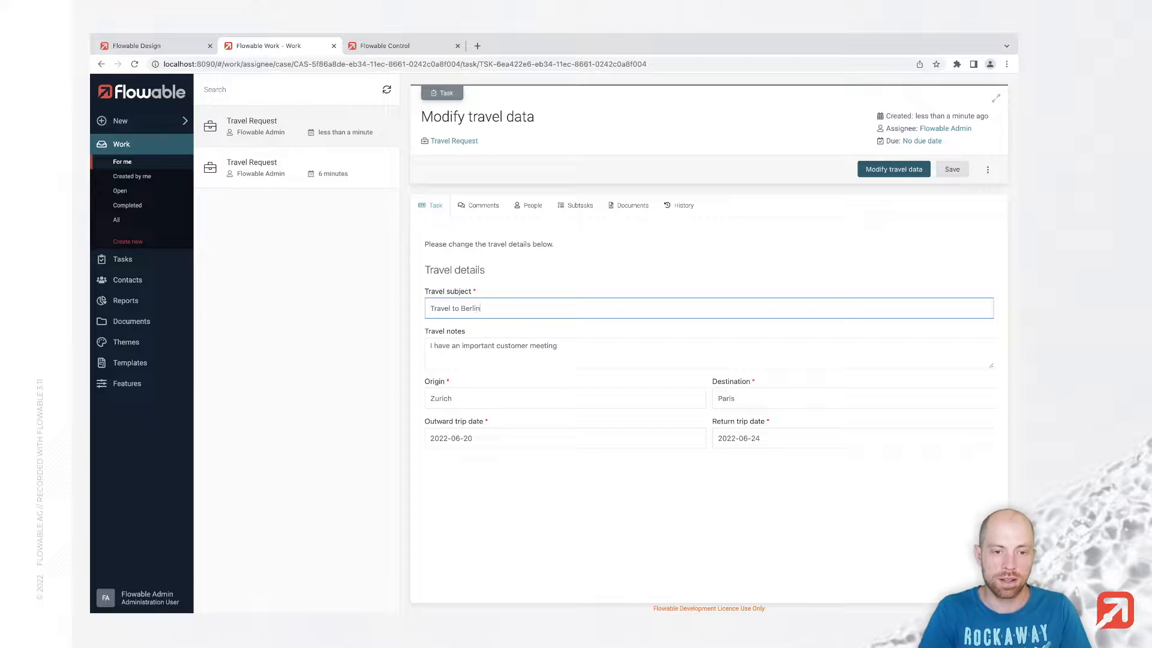
Change the destination to Berlin and complete the Modify travel data task.
double_click(726, 399)
type("B")
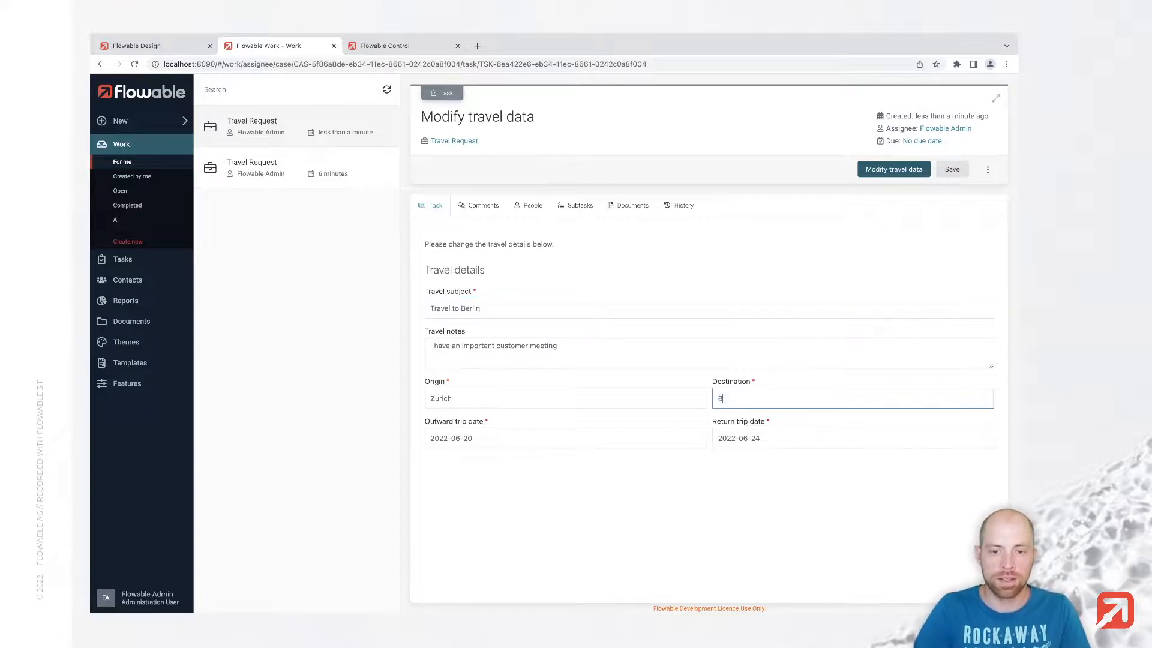
type("erlin")
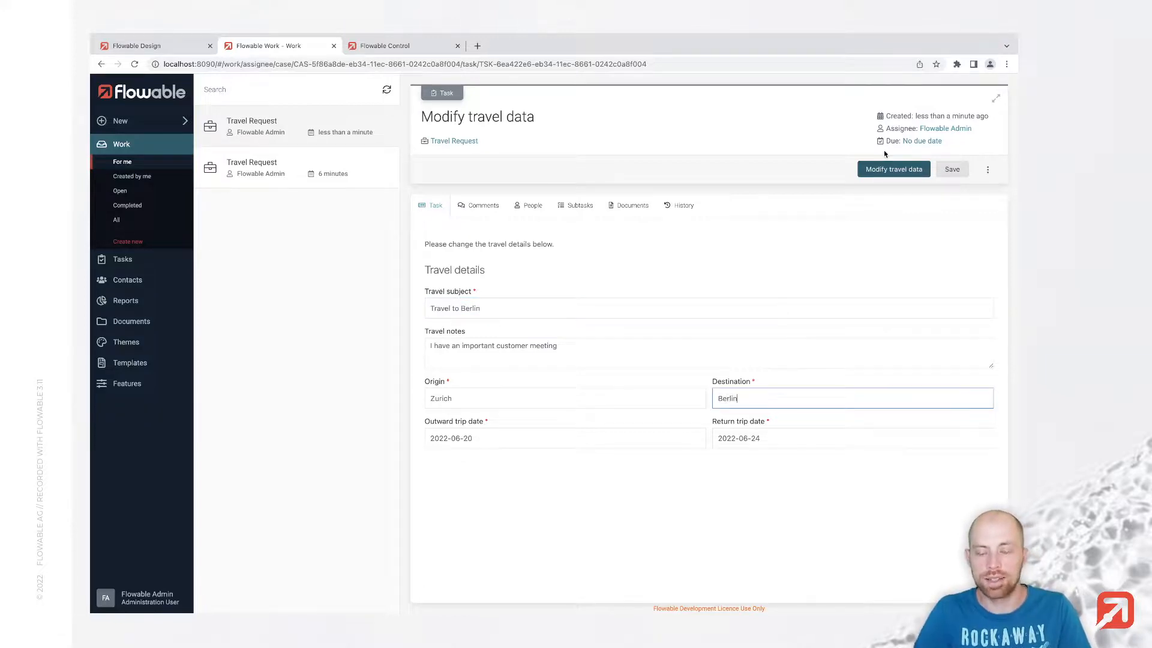
left_click(883, 170)
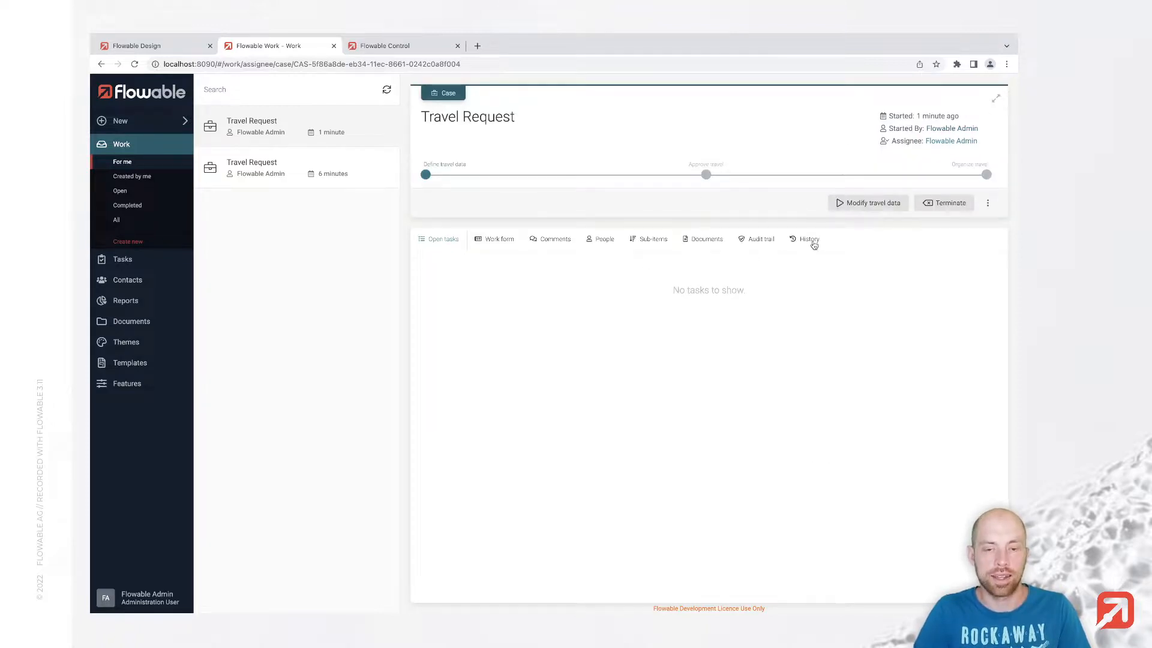
Check the travel data in the case's work form and examine the stages and task in its history diagram.
left_click(503, 242)
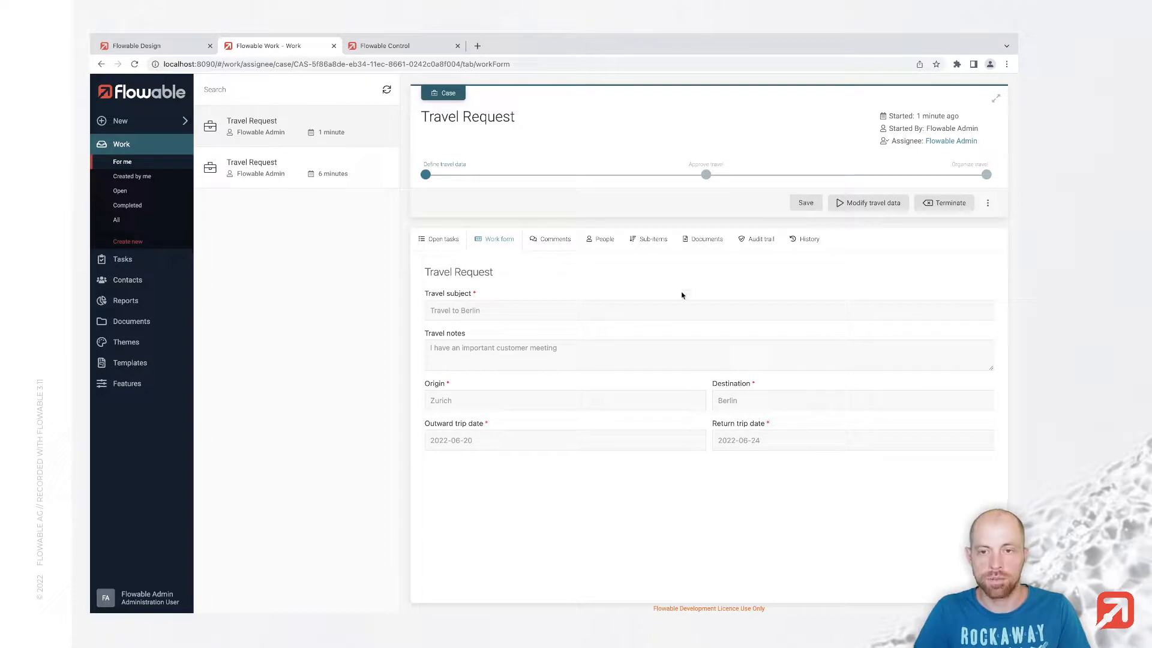
left_click(783, 246)
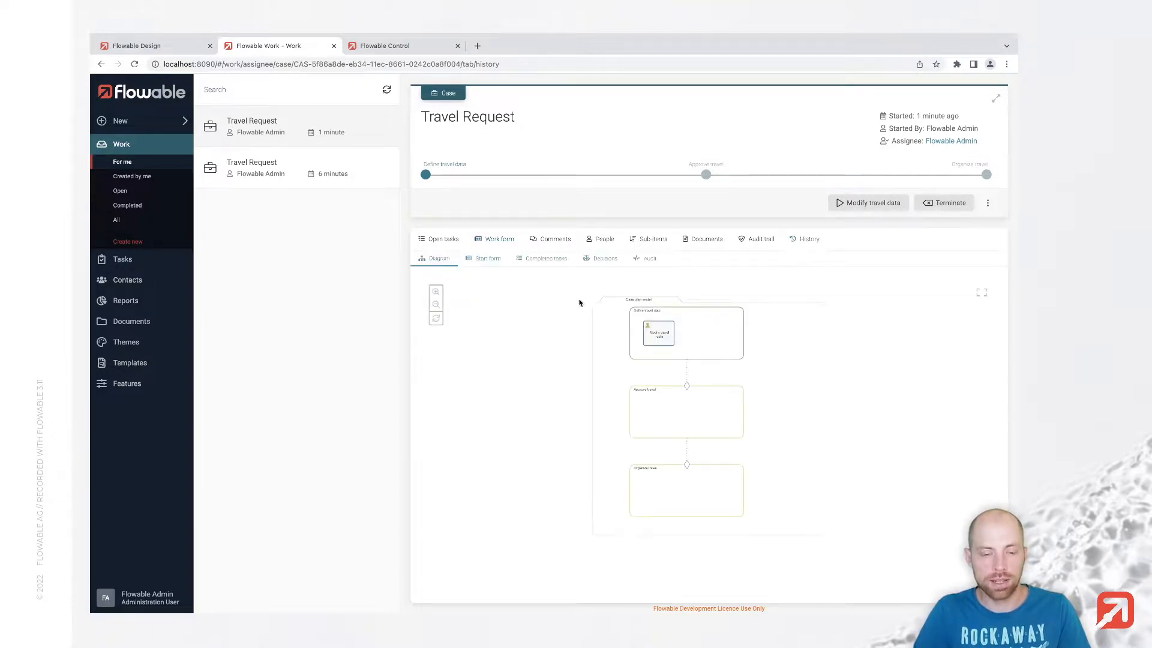
scroll(702, 315, "up", 4)
scroll(691, 338, "up", 5)
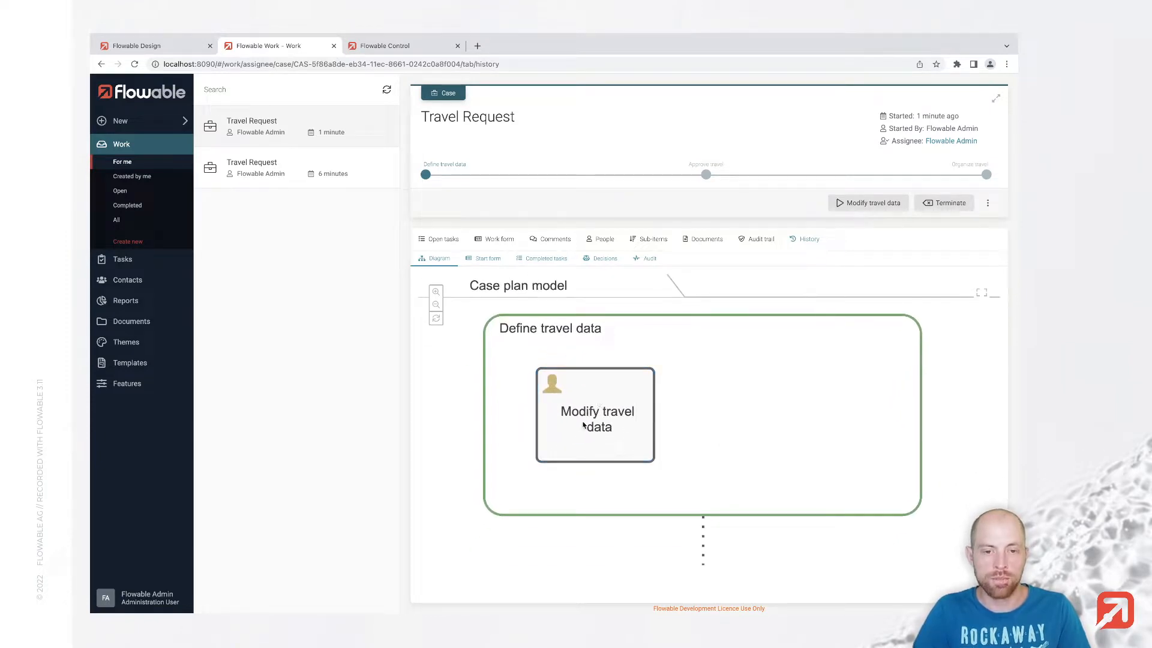
scroll(594, 395, "down", 2)
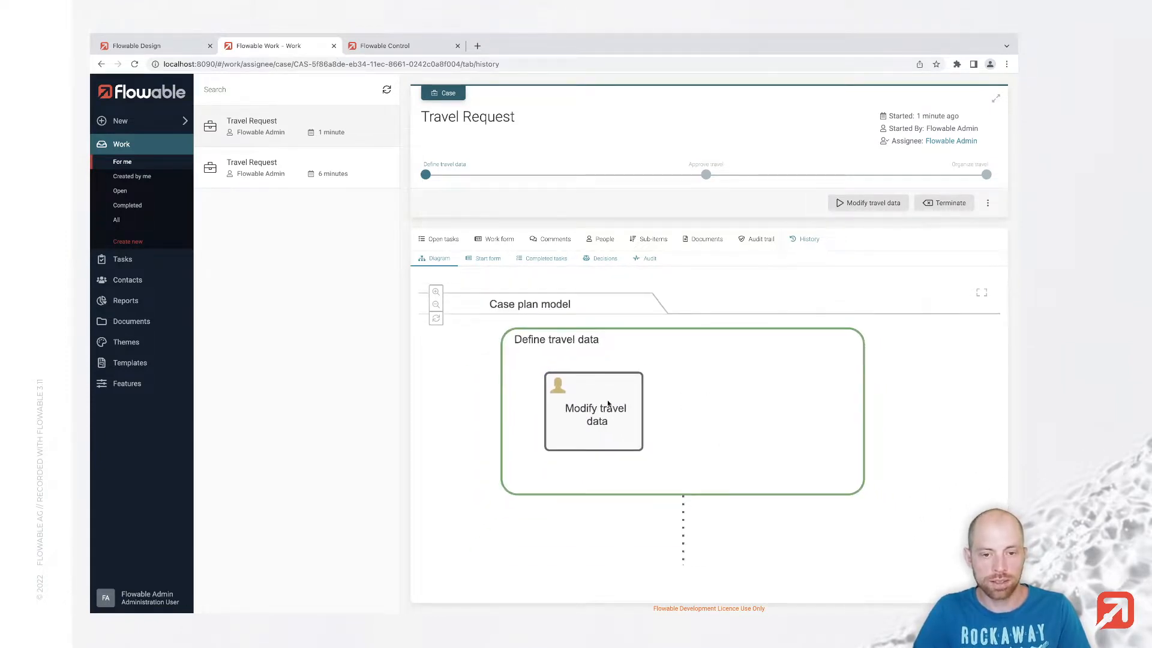
scroll(579, 437, "down", 2)
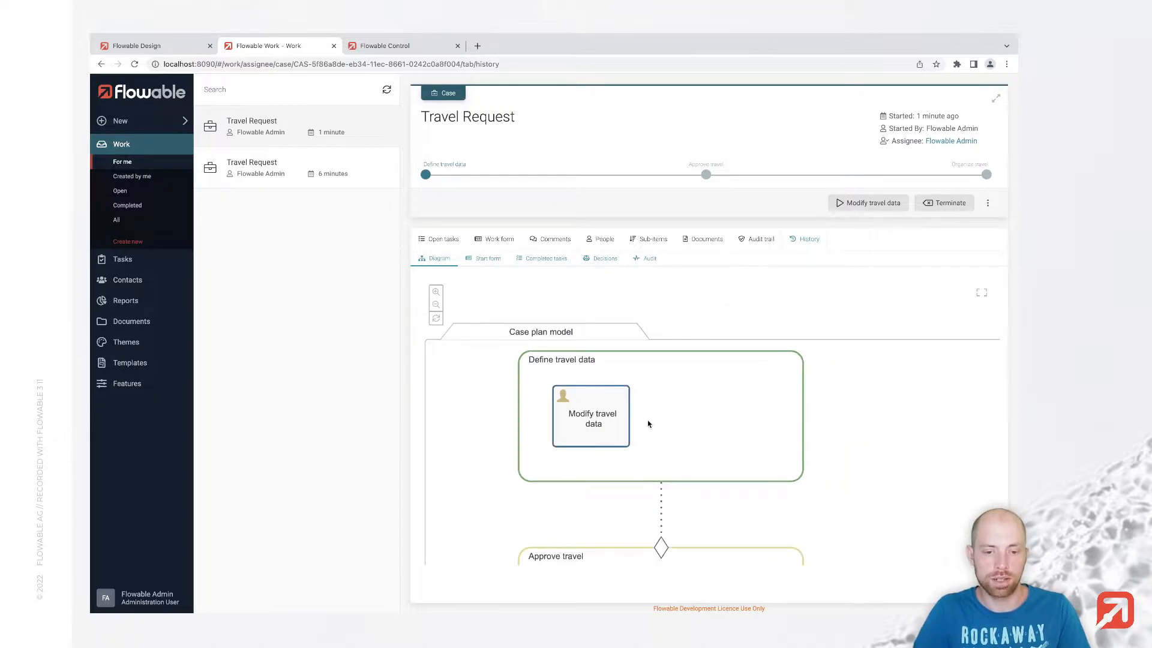
scroll(688, 462, "down", 4)
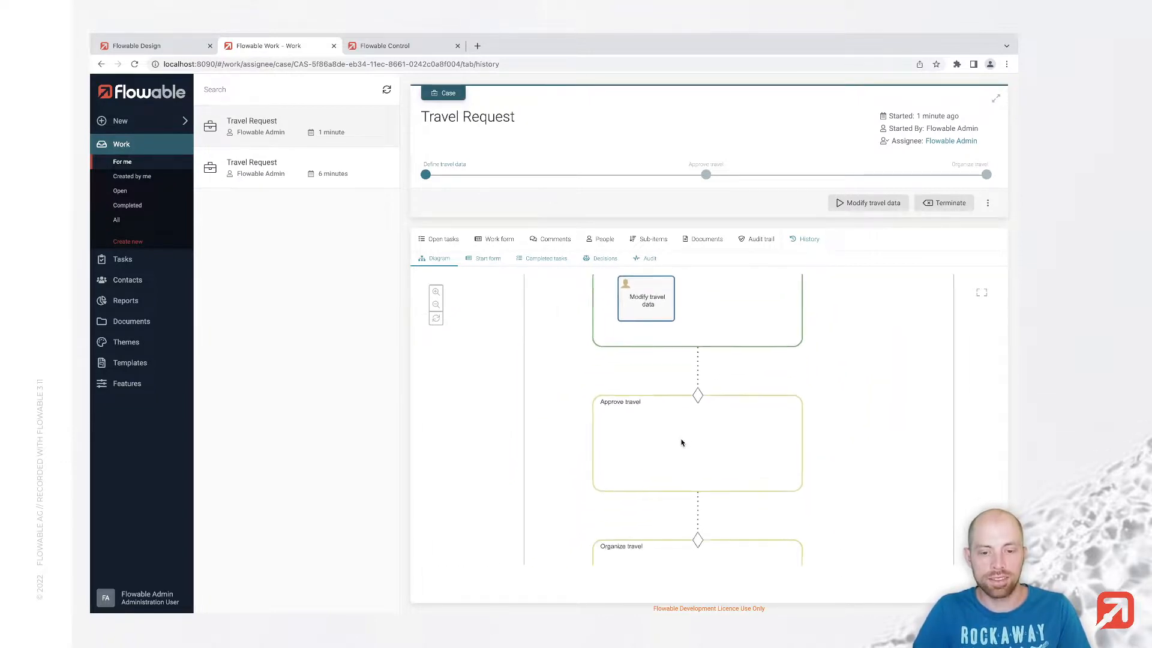
scroll(682, 443, "down", 2)
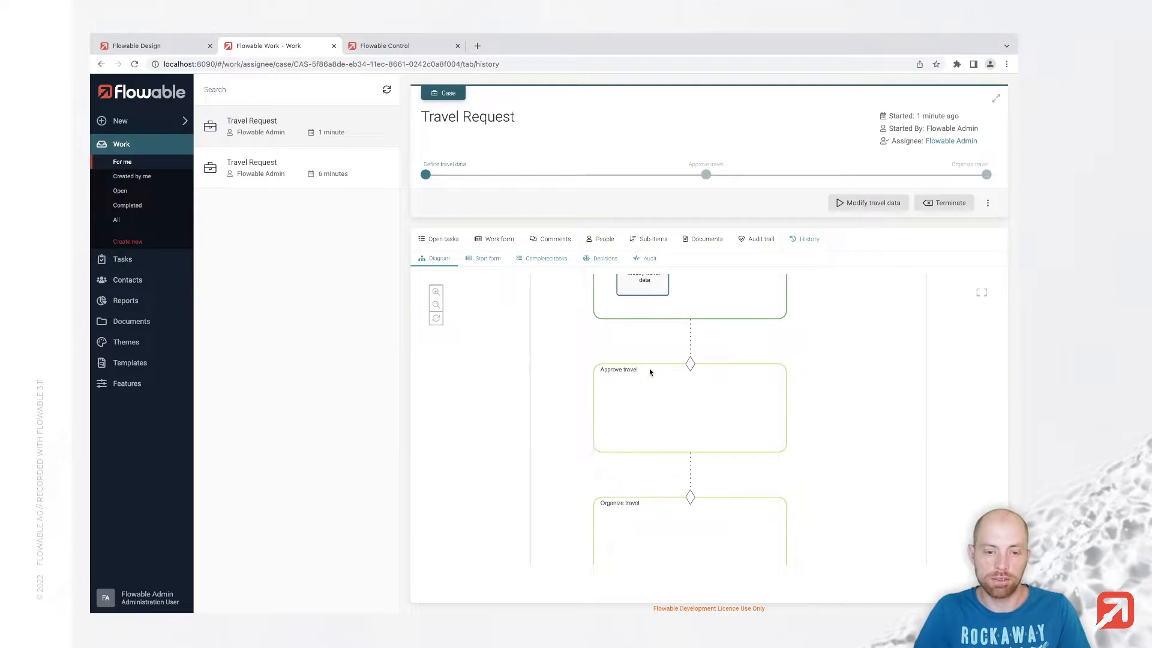
left_click_drag(629, 420, 625, 393)
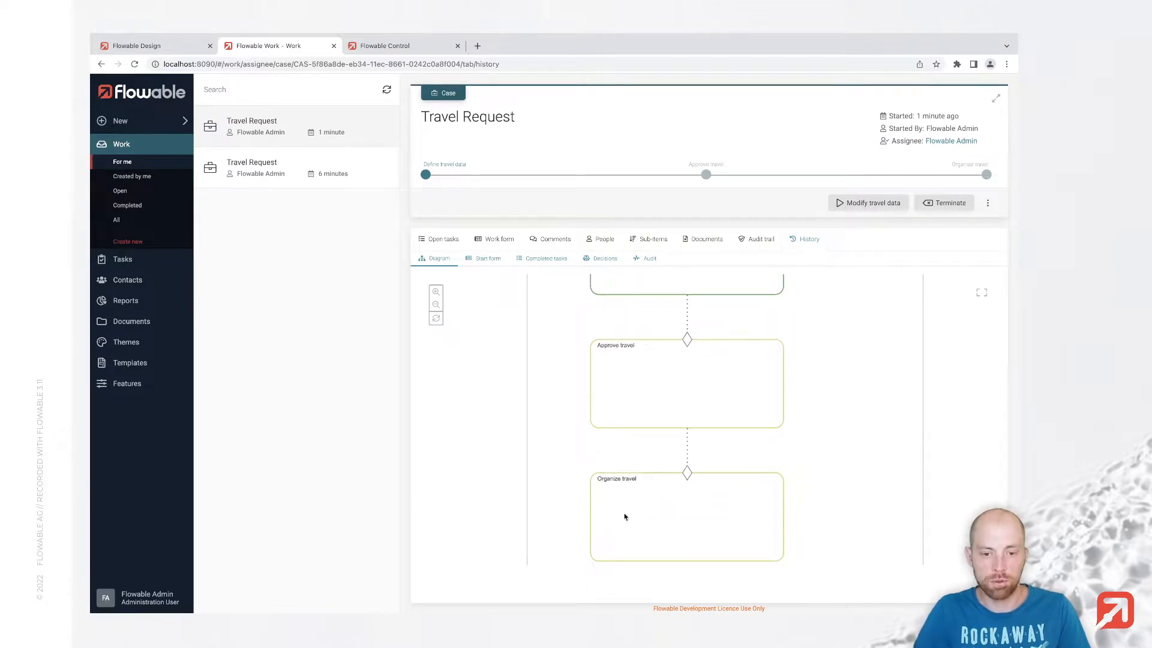
left_click_drag(653, 506, 622, 538)
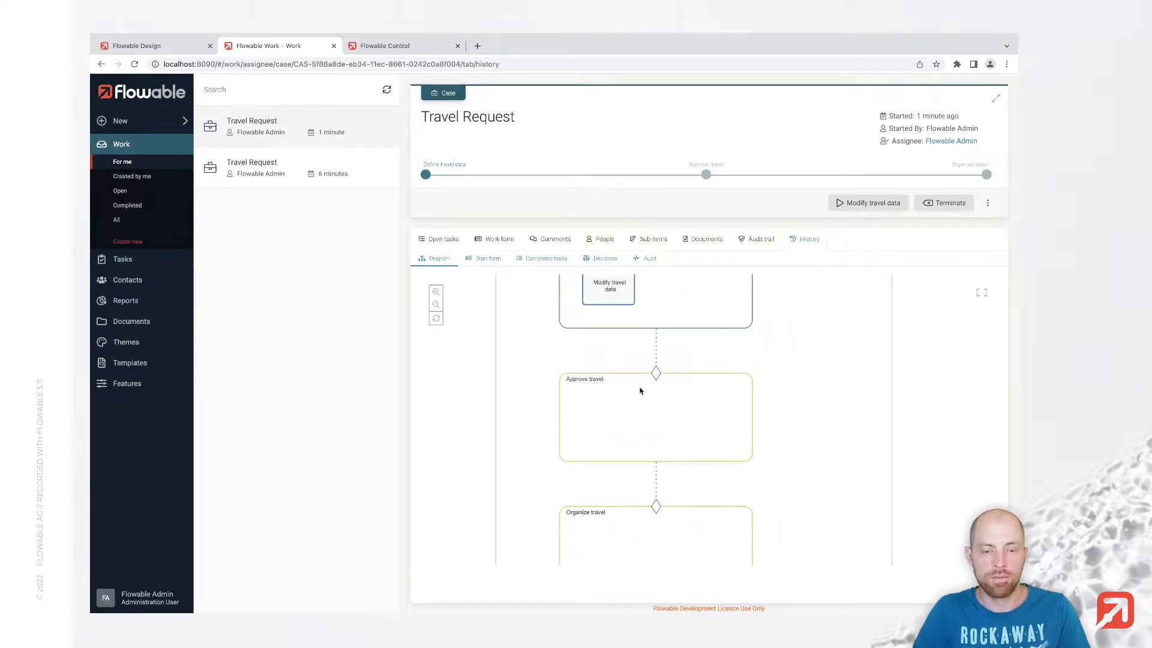
left_click_drag(640, 390, 629, 431)
scroll(628, 432, "down", 2)
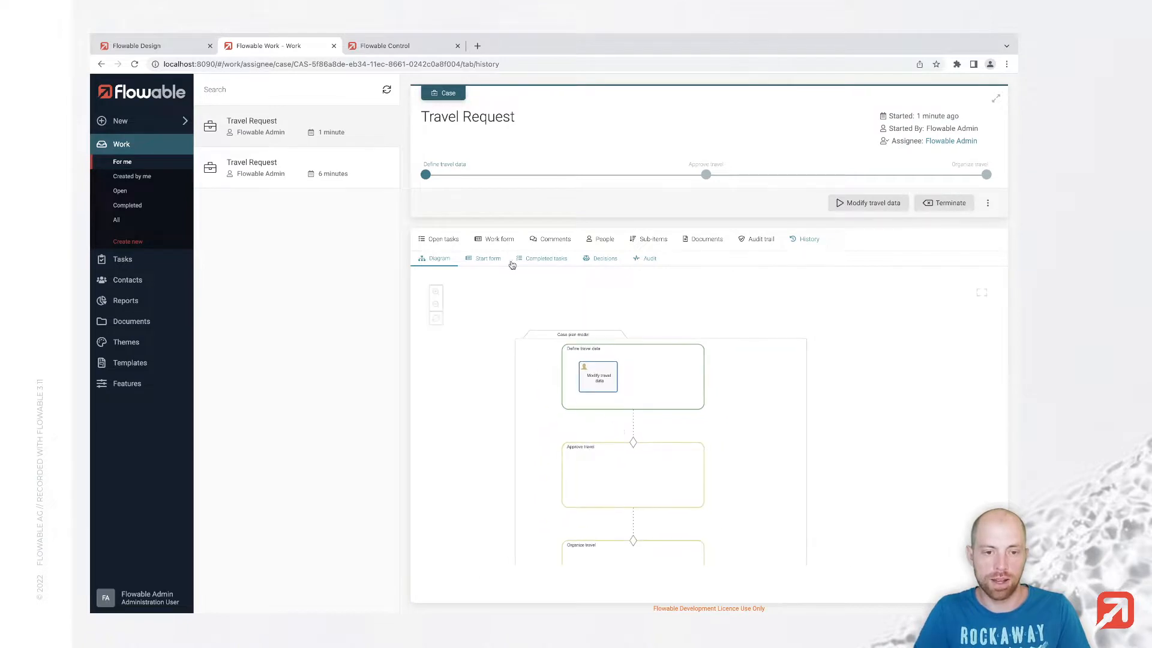
Compare the case's historical start form with the data in the completed Modify travel data task.
left_click(483, 258)
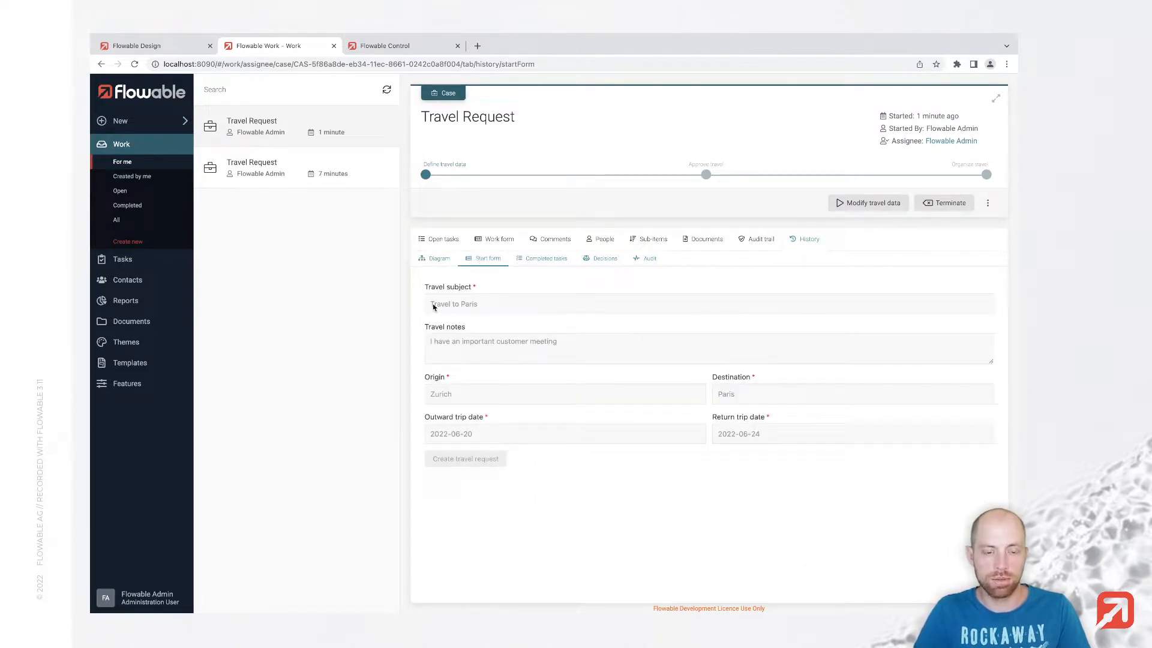
left_click_drag(433, 306, 492, 308)
left_click(493, 310)
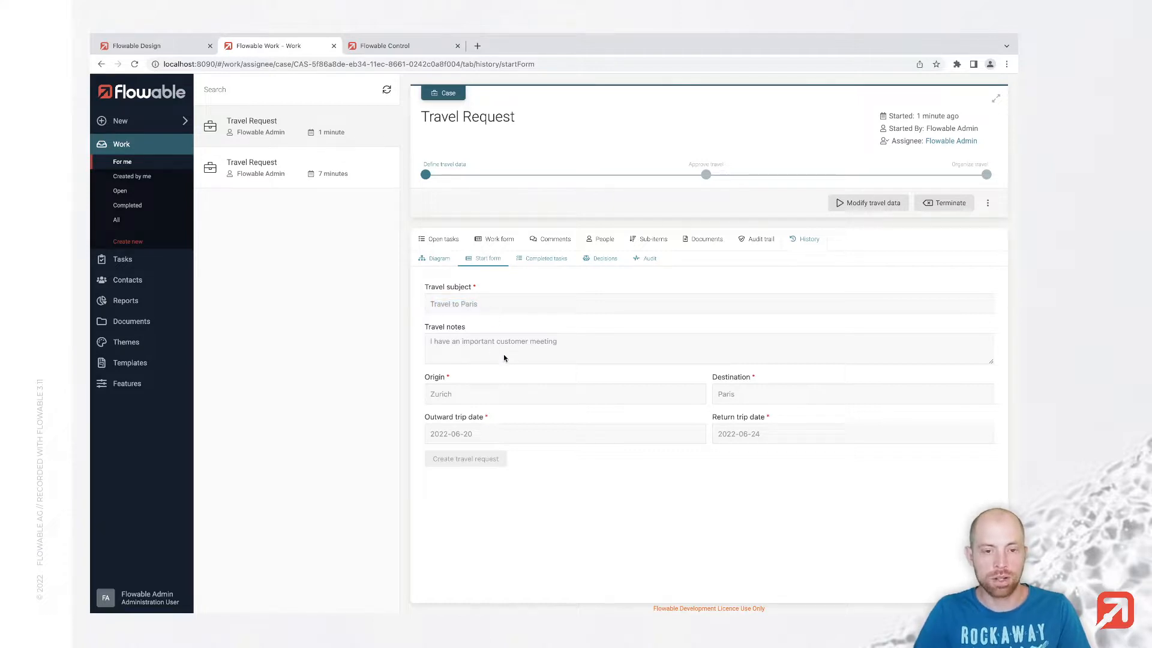
left_click(543, 260)
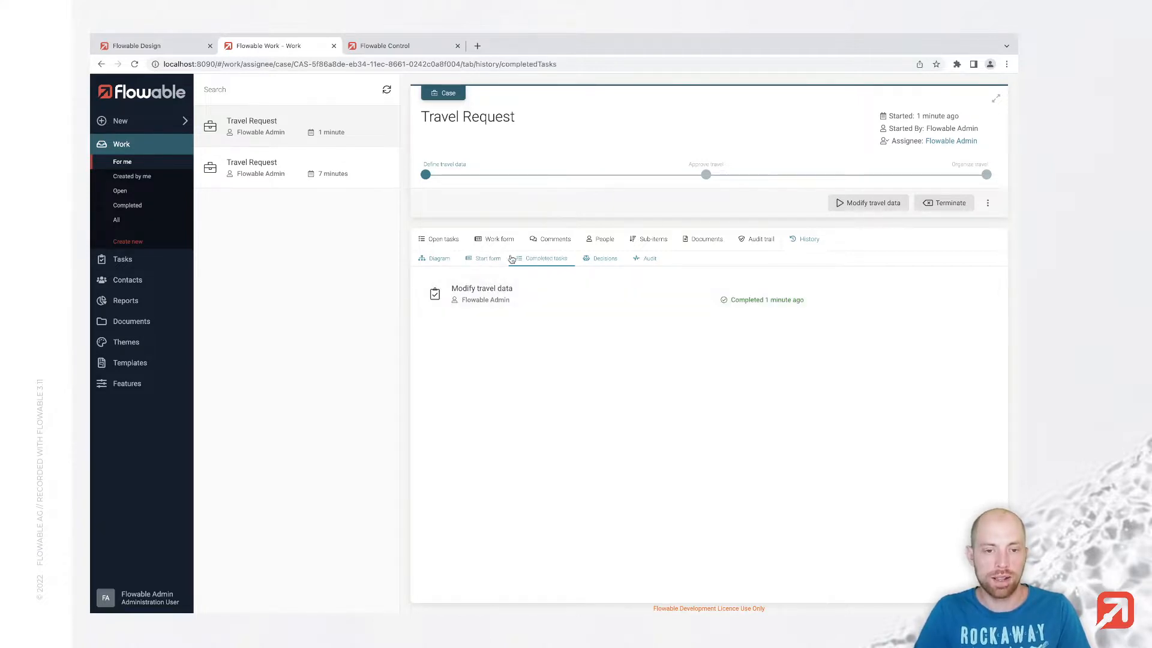
left_click(531, 298)
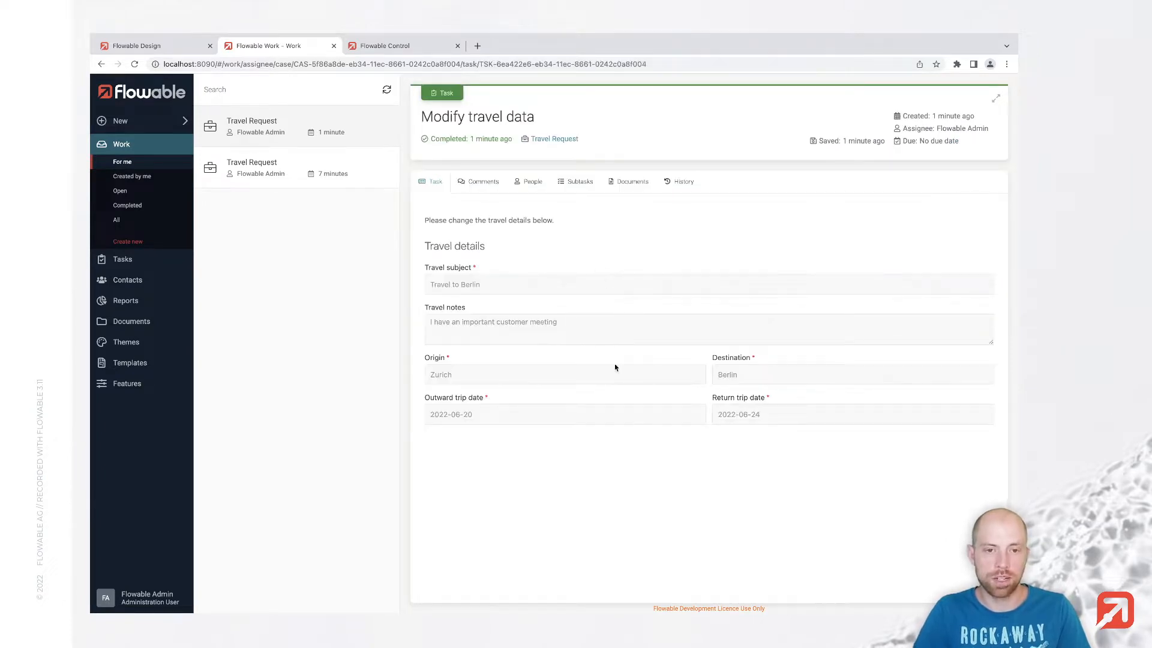
key("alt+Left")
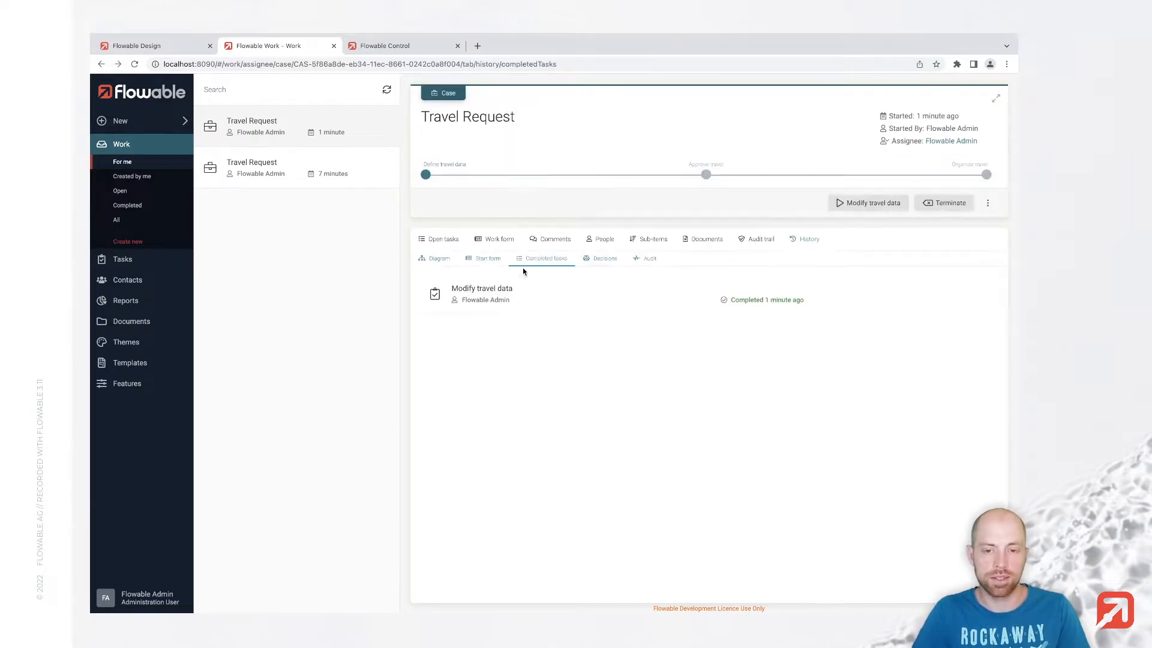
Review the case history's decisions and audit entries, and return to the open tasks.
left_click(607, 260)
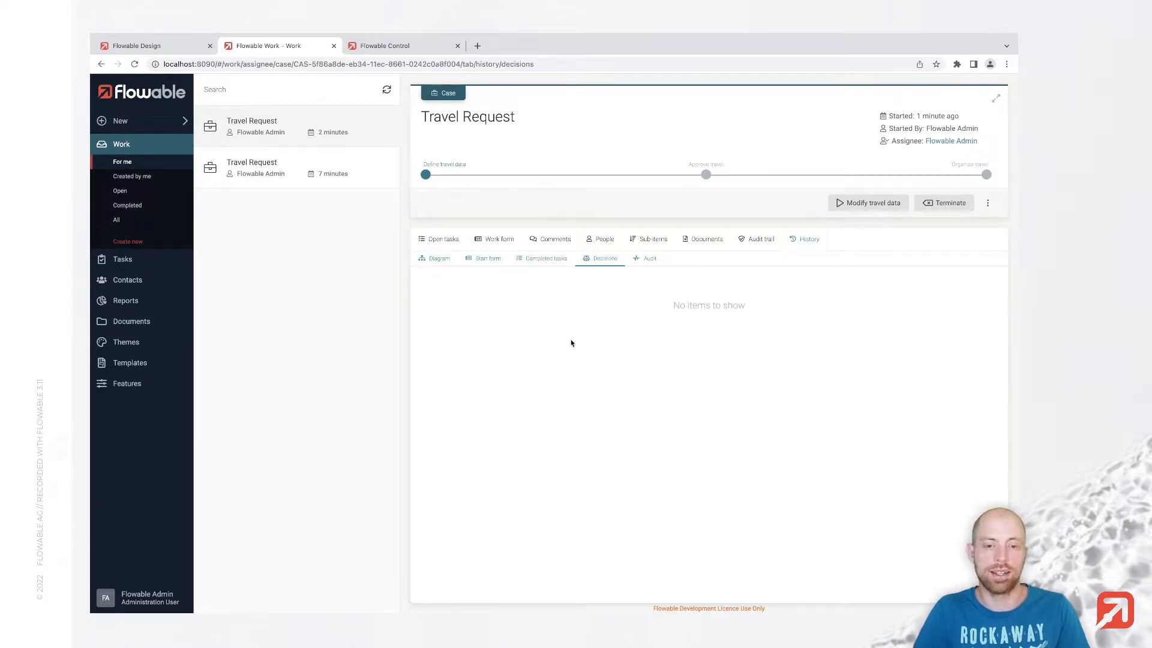
left_click(648, 263)
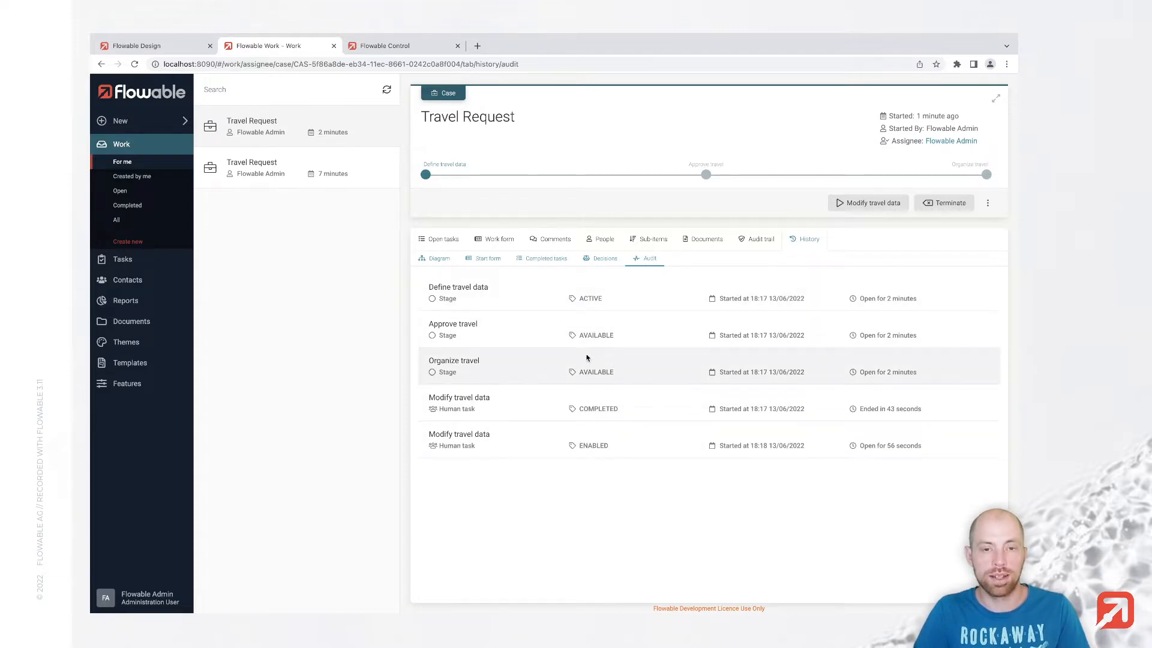
left_click(439, 241)
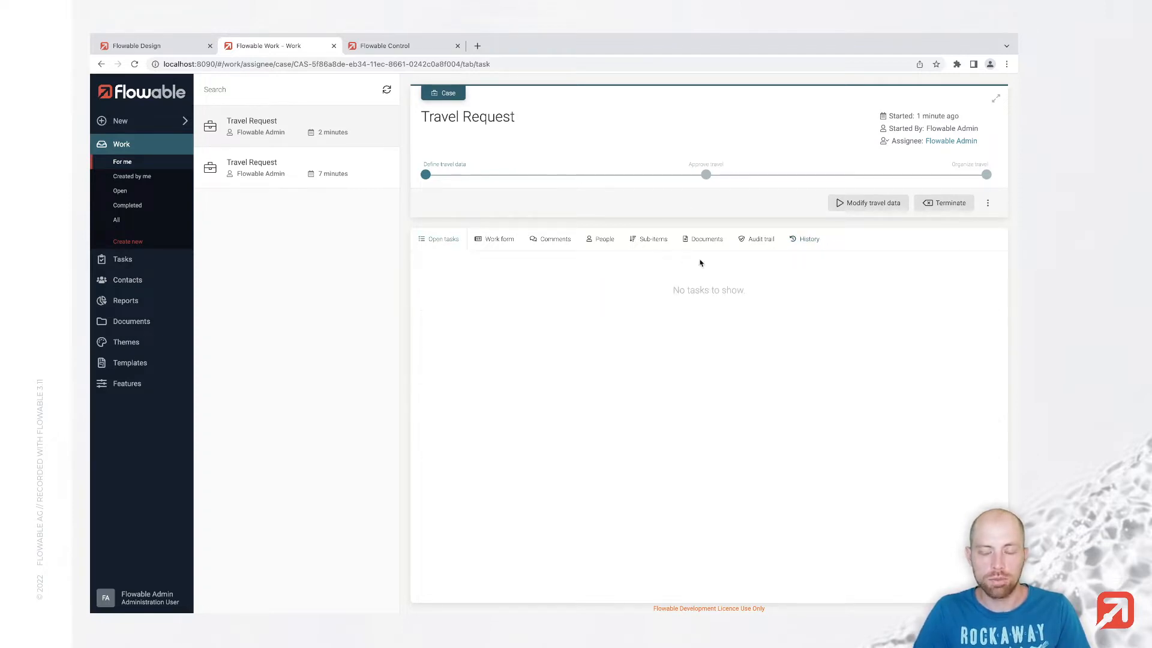